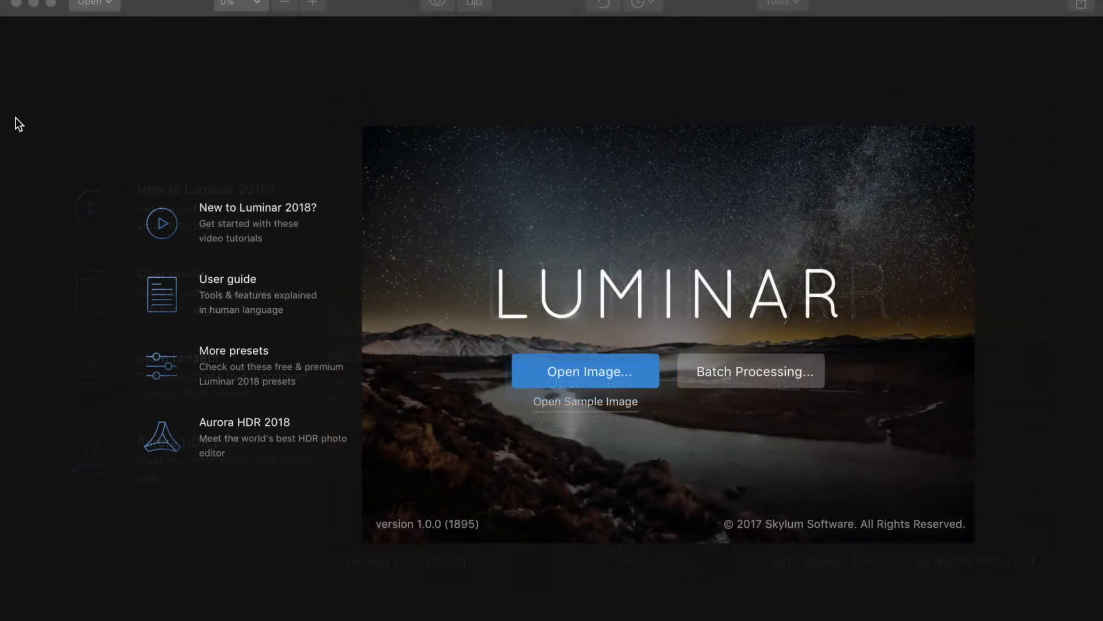
Step: Watch part of the "Luminar Neptune What's New?" video from the start screen's New to Luminar 2018 tutorials, pause it, and return to Luminar
{"action": "left_click", "coordinate": [231, 216]}
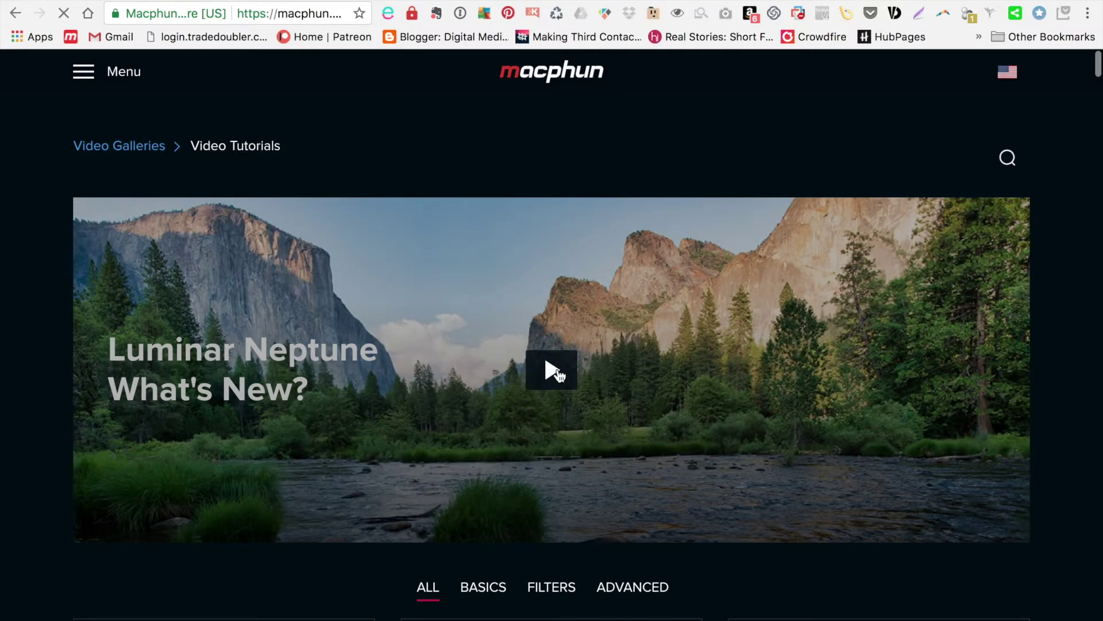
{"action": "left_click", "coordinate": [557, 374]}
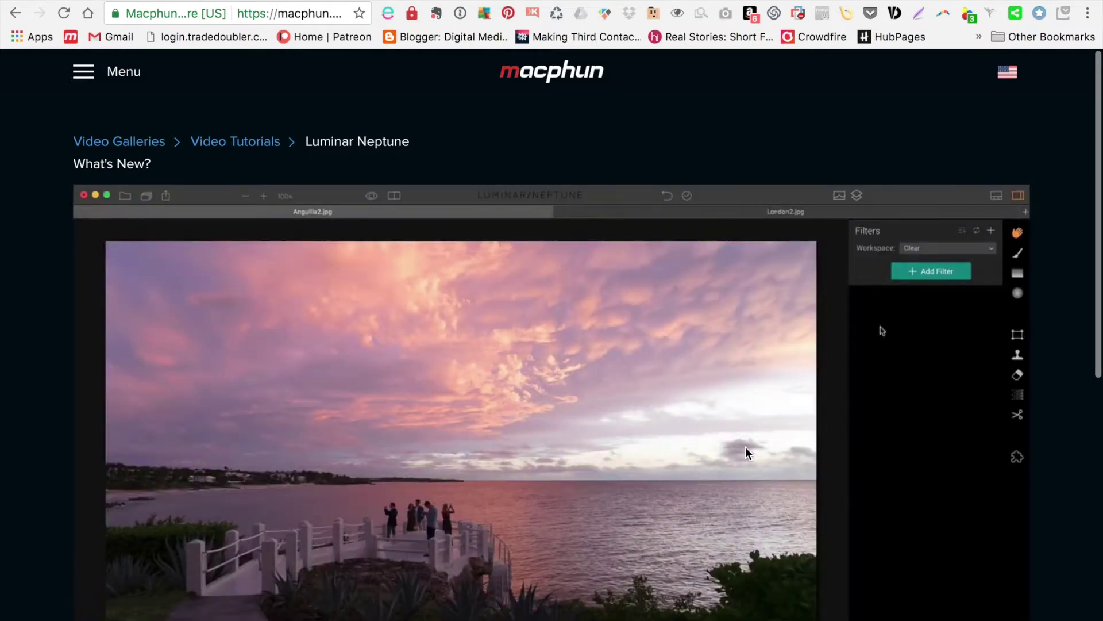
{"action": "scroll", "coordinate": [912, 476], "scroll_direction": "down", "scroll_amount": 2}
{"action": "scroll", "coordinate": [911, 474], "scroll_direction": "down", "scroll_amount": 5}
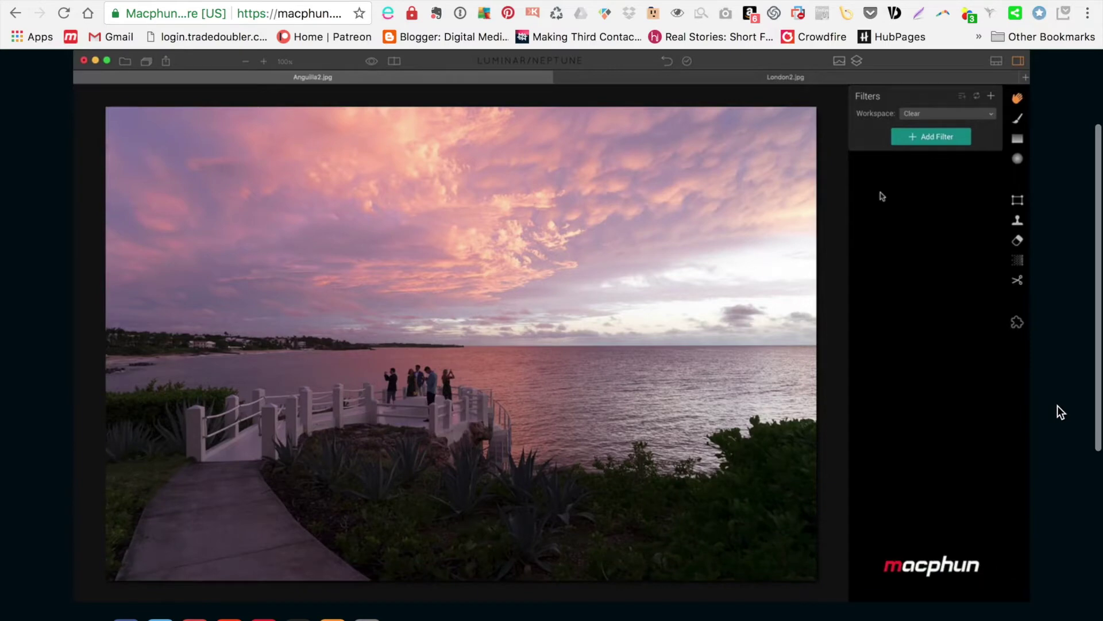
{"action": "scroll", "coordinate": [1057, 405], "scroll_direction": "up", "scroll_amount": 1}
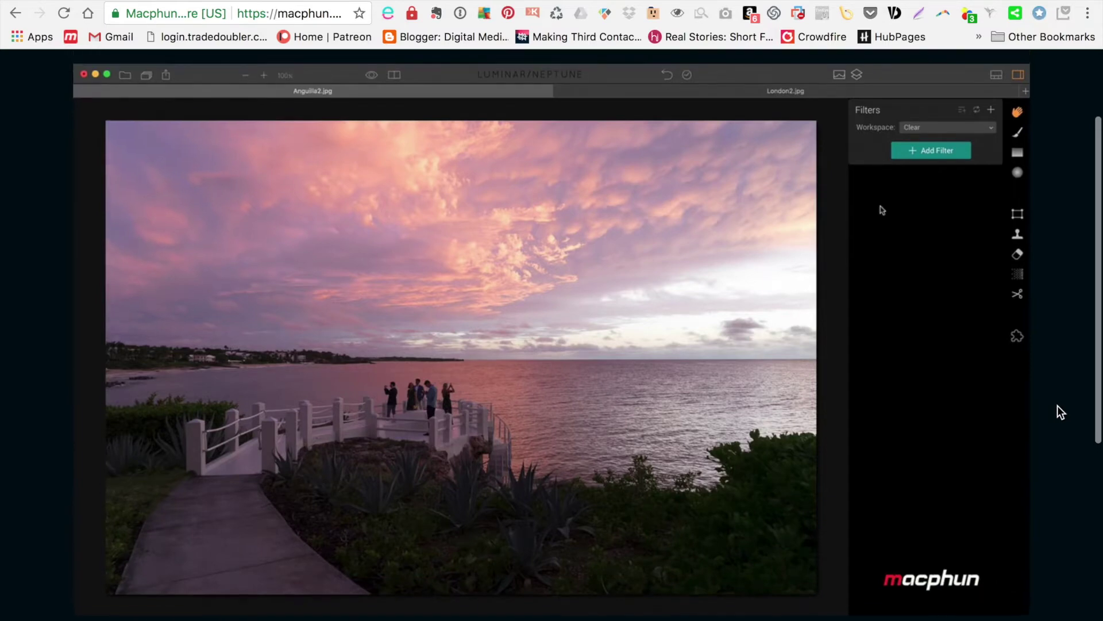
{"action": "scroll", "coordinate": [1057, 405], "scroll_direction": "down", "scroll_amount": 1}
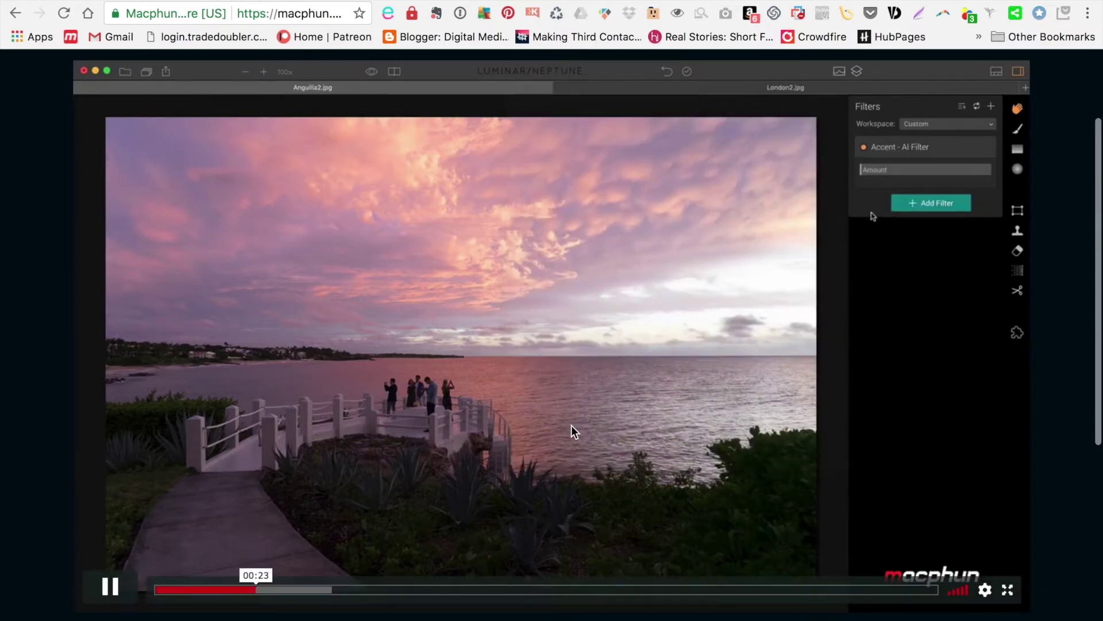
{"action": "left_click", "coordinate": [111, 587]}
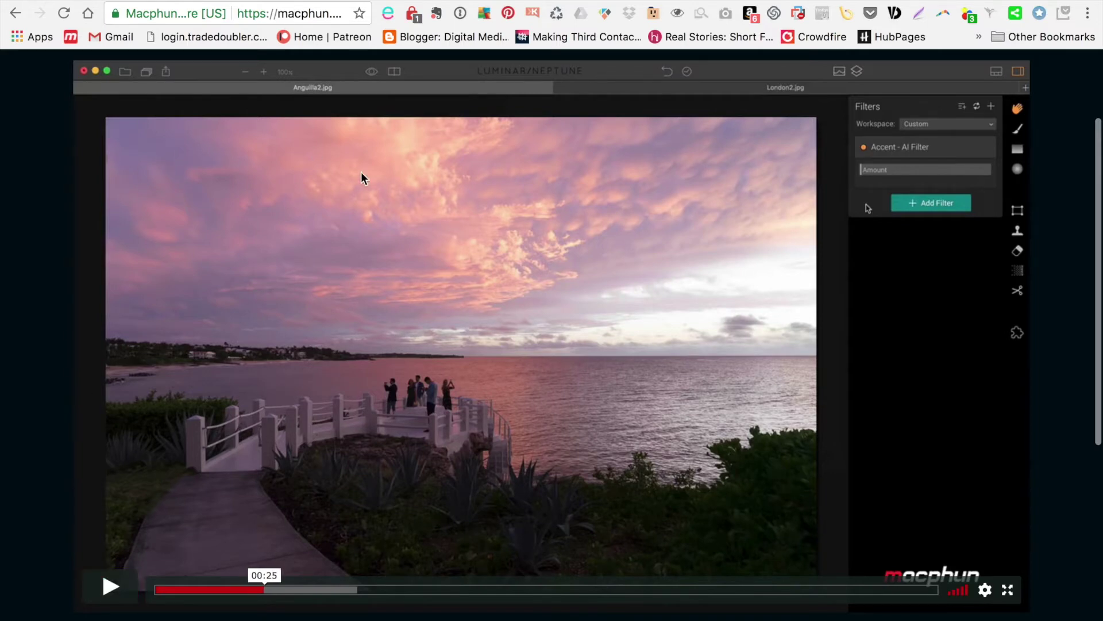
{"action": "key", "text": "super+Tab"}
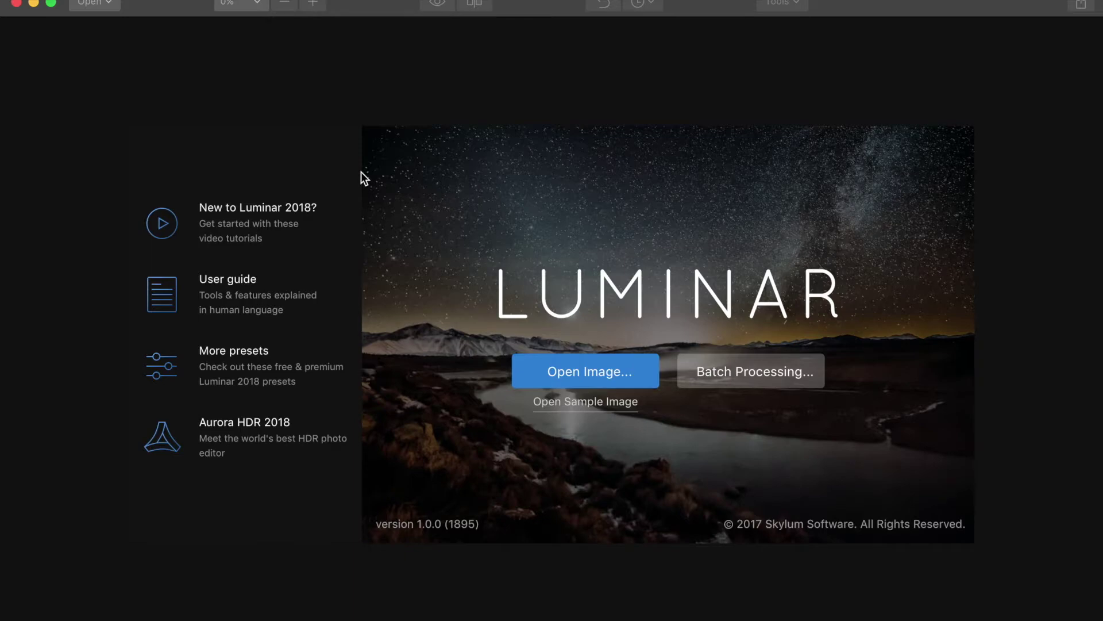
Step: Open the Luminar user guide and review its introduction, topic list, PDF download link and pre-order offer, and return to Luminar
{"action": "left_click", "coordinate": [234, 281]}
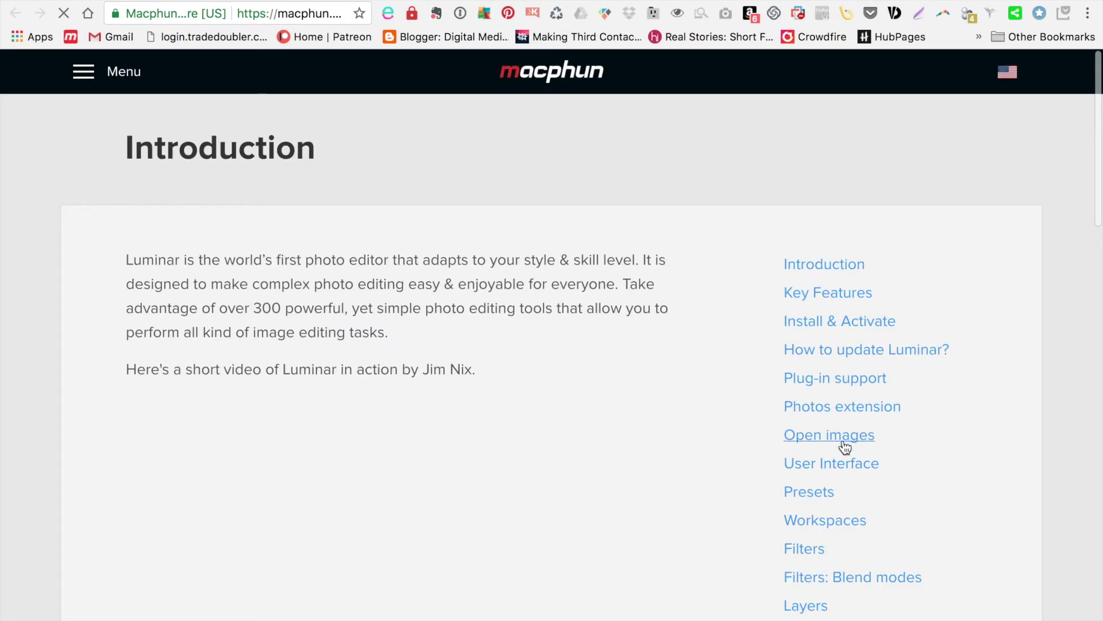
{"action": "scroll", "coordinate": [844, 447], "scroll_direction": "down", "scroll_amount": 4}
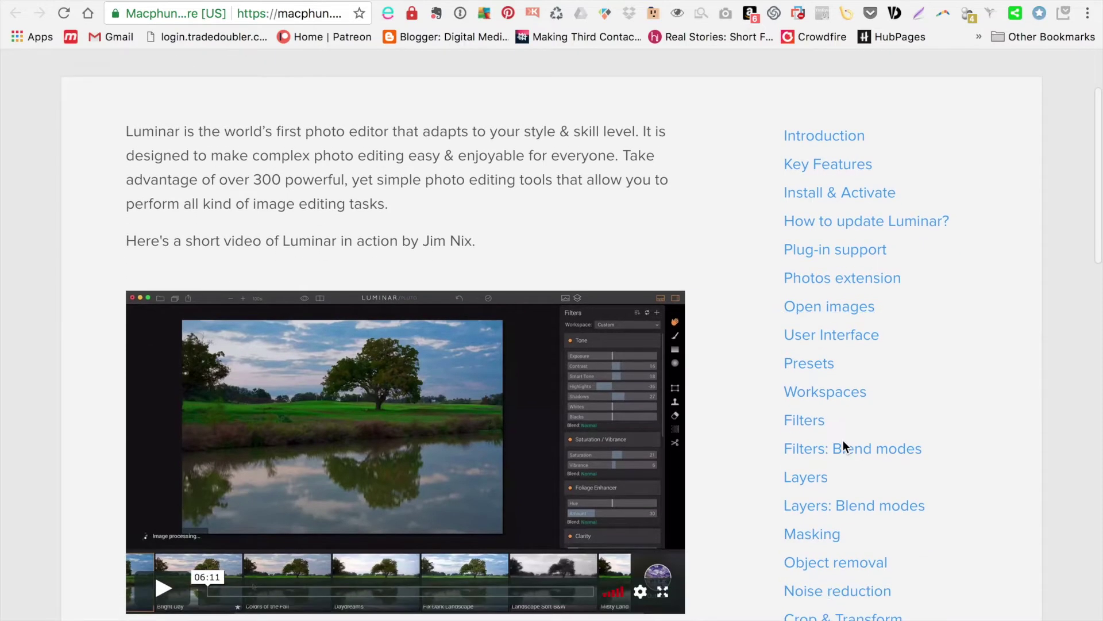
{"action": "scroll", "coordinate": [845, 447], "scroll_direction": "down", "scroll_amount": 8}
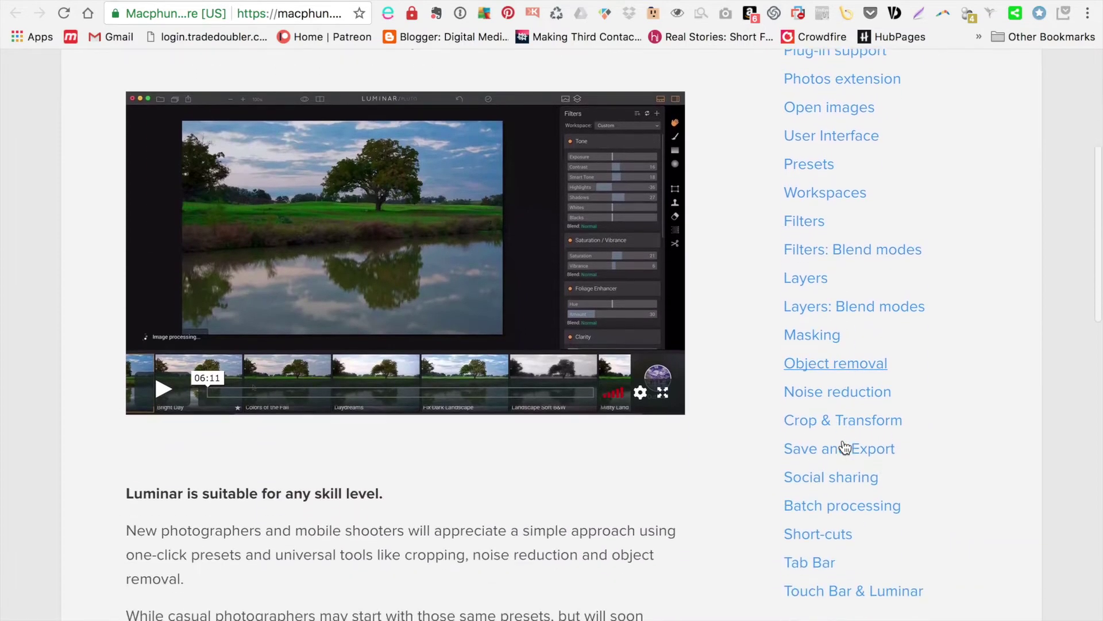
{"action": "scroll", "coordinate": [845, 446], "scroll_direction": "down", "scroll_amount": 9}
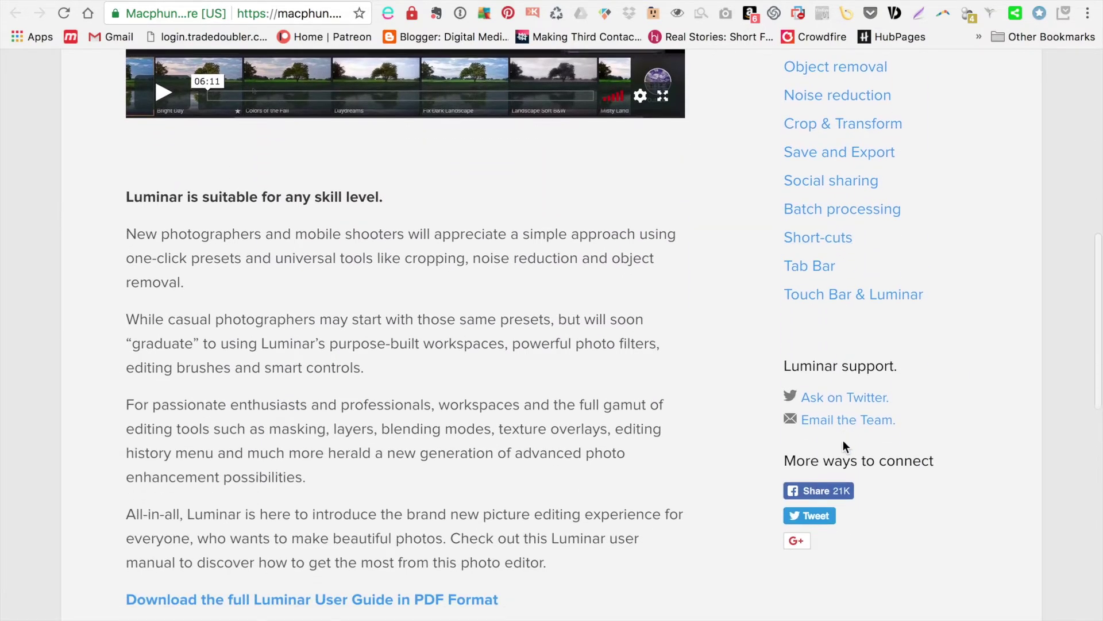
{"action": "scroll", "coordinate": [843, 446], "scroll_direction": "down", "scroll_amount": 3}
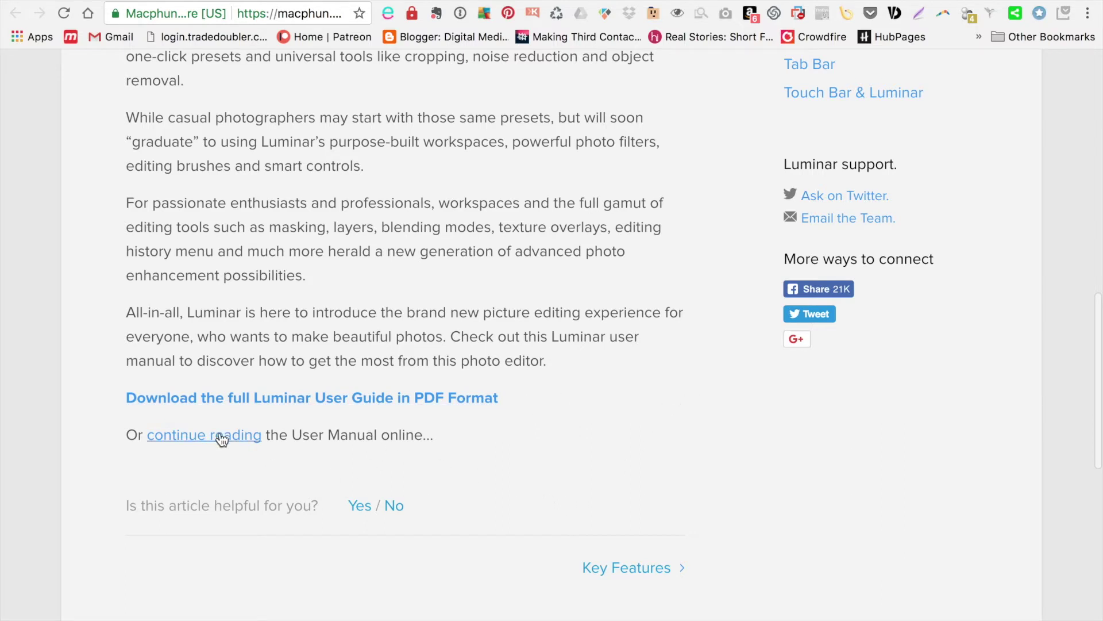
{"action": "scroll", "coordinate": [751, 480], "scroll_direction": "down", "scroll_amount": 5}
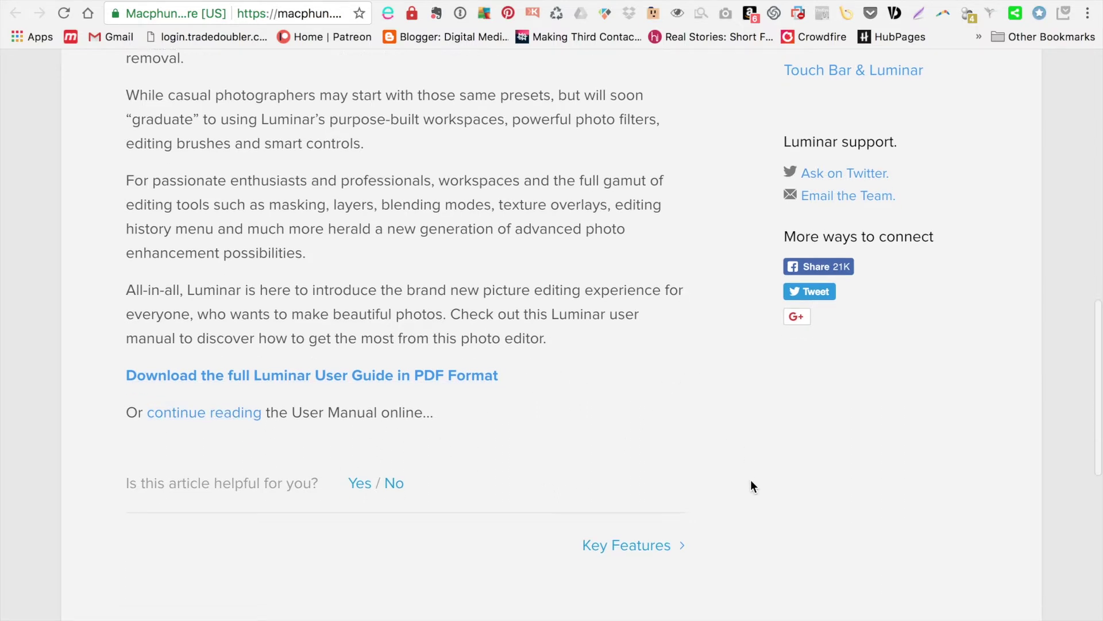
{"action": "scroll", "coordinate": [751, 486], "scroll_direction": "down", "scroll_amount": 4}
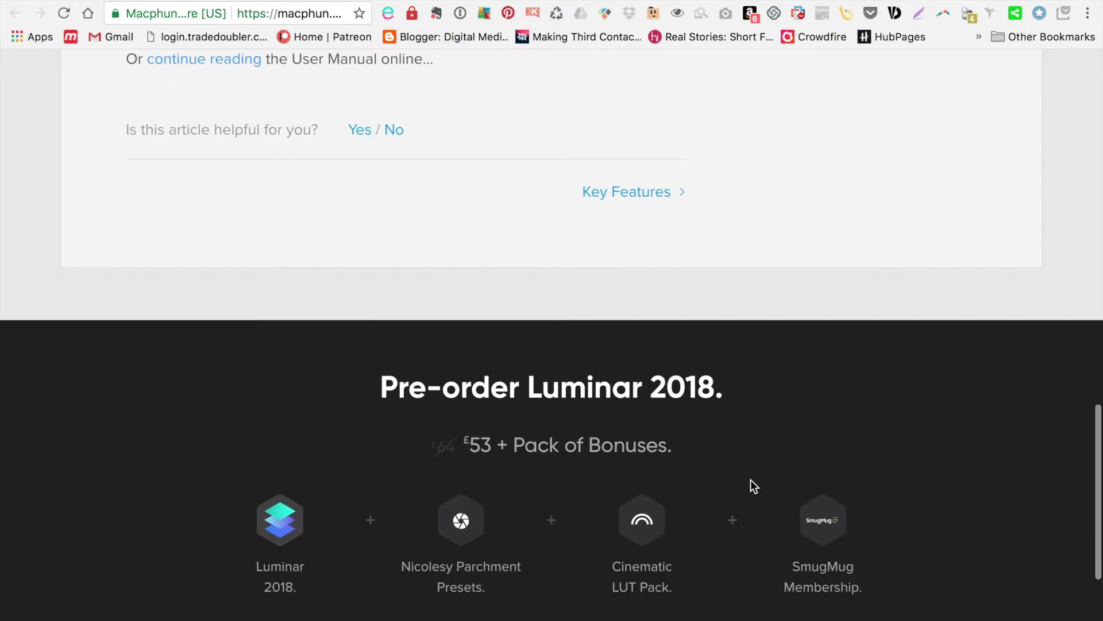
{"action": "scroll", "coordinate": [750, 480], "scroll_direction": "down", "scroll_amount": 2}
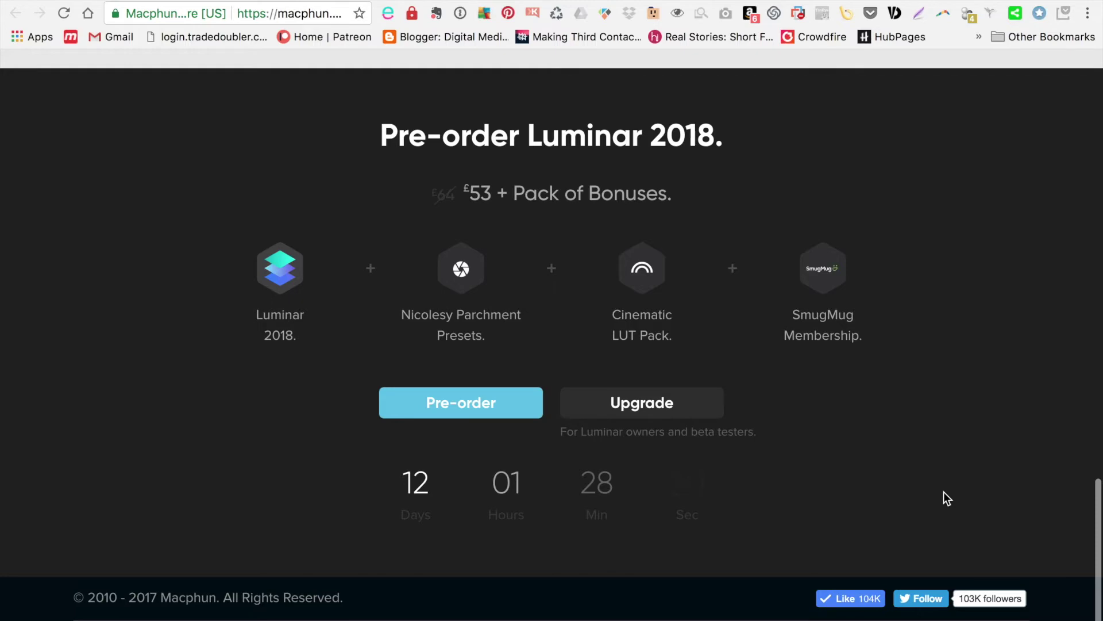
{"action": "key", "text": "super+Tab"}
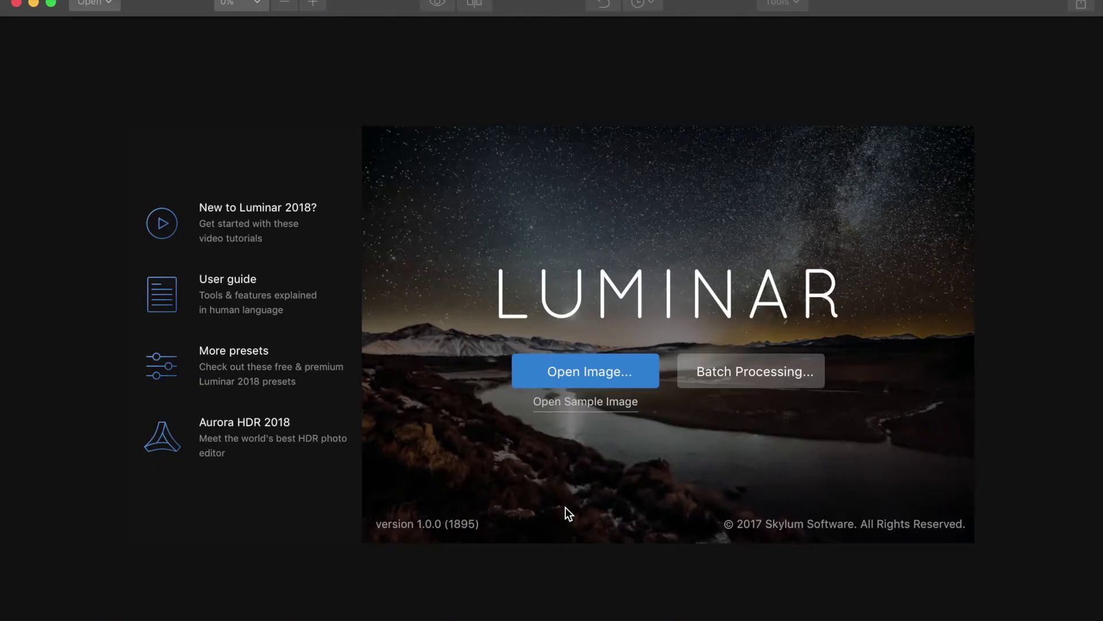
Step: Open the More presets page from the start screen and browse the sample images of the Big Halloween Pack
{"action": "left_click", "coordinate": [247, 357]}
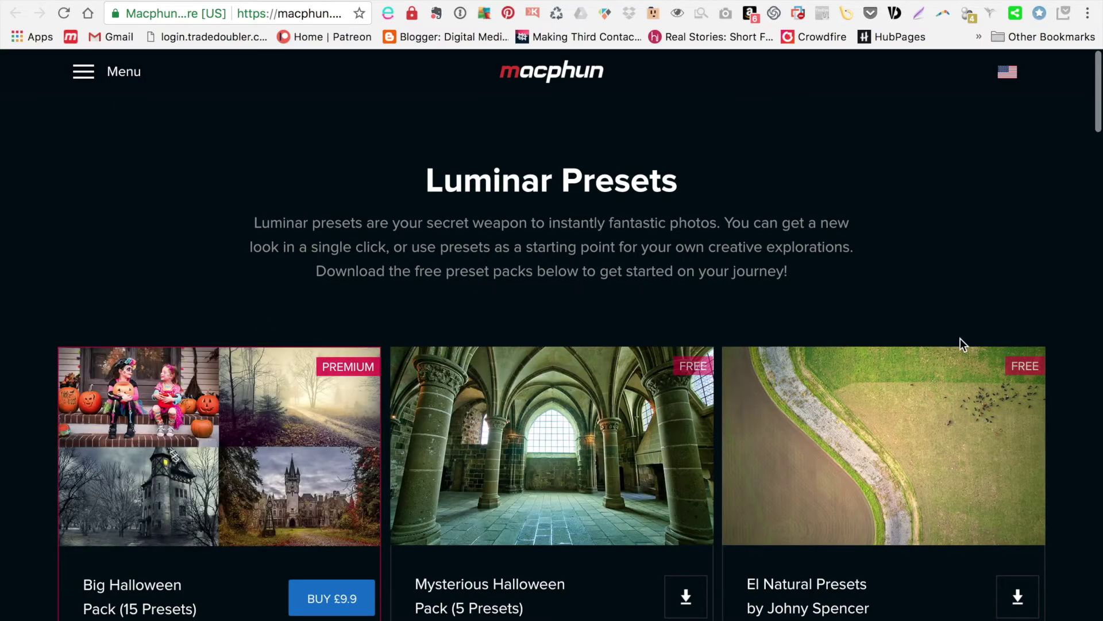
{"action": "scroll", "coordinate": [923, 282], "scroll_direction": "down", "scroll_amount": 2}
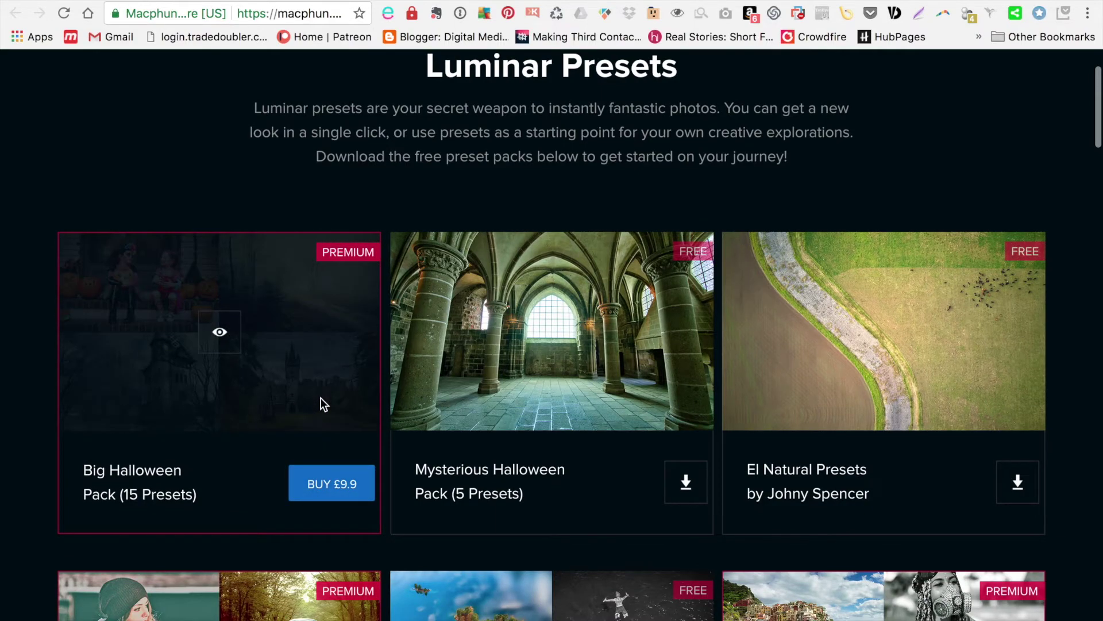
{"action": "left_click", "coordinate": [230, 343]}
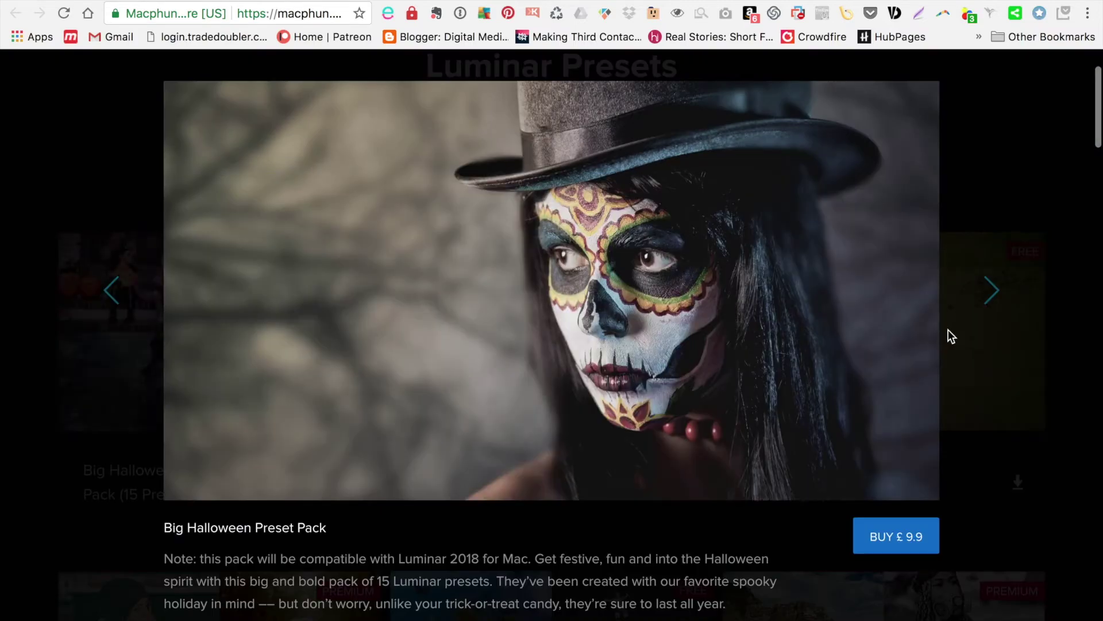
{"action": "left_click", "coordinate": [992, 291]}
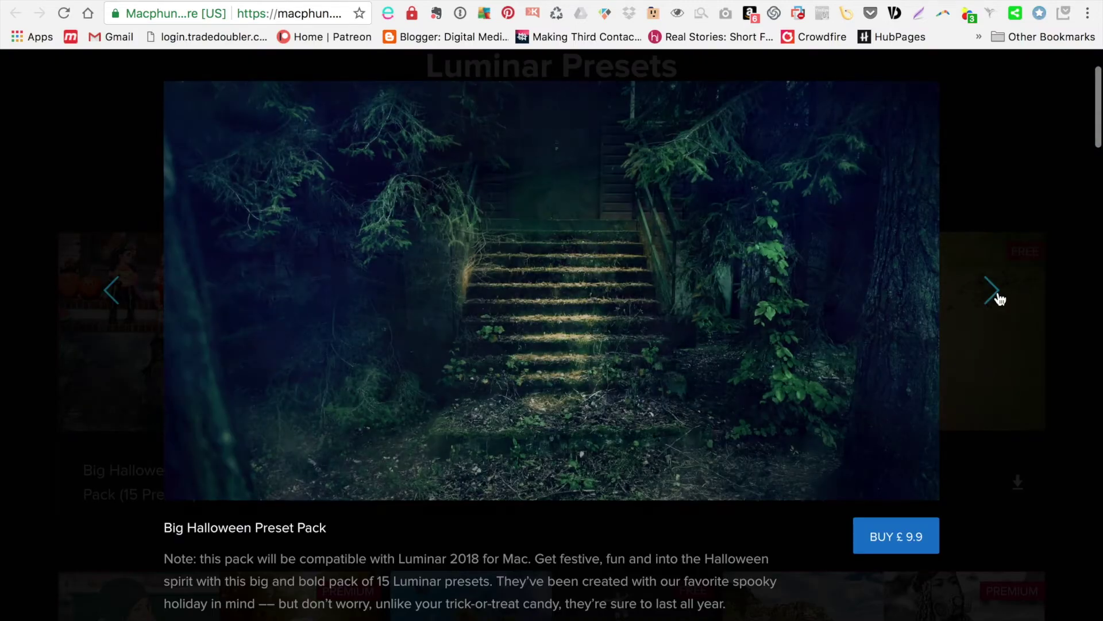
{"action": "left_click", "coordinate": [997, 295]}
{"action": "left_click", "coordinate": [997, 296]}
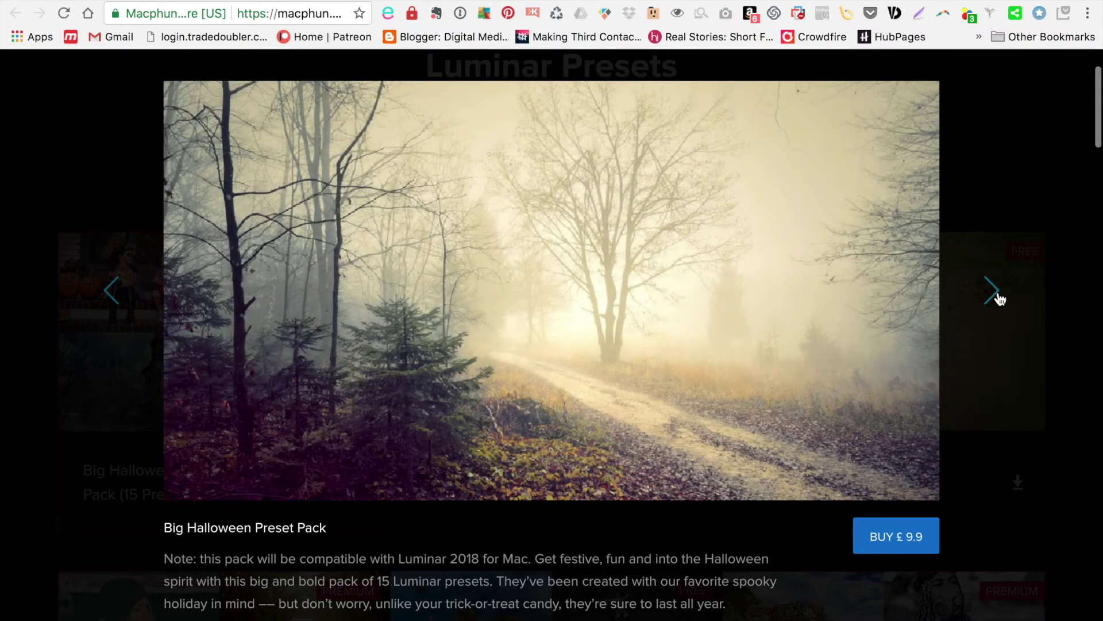
{"action": "left_click", "coordinate": [1000, 298]}
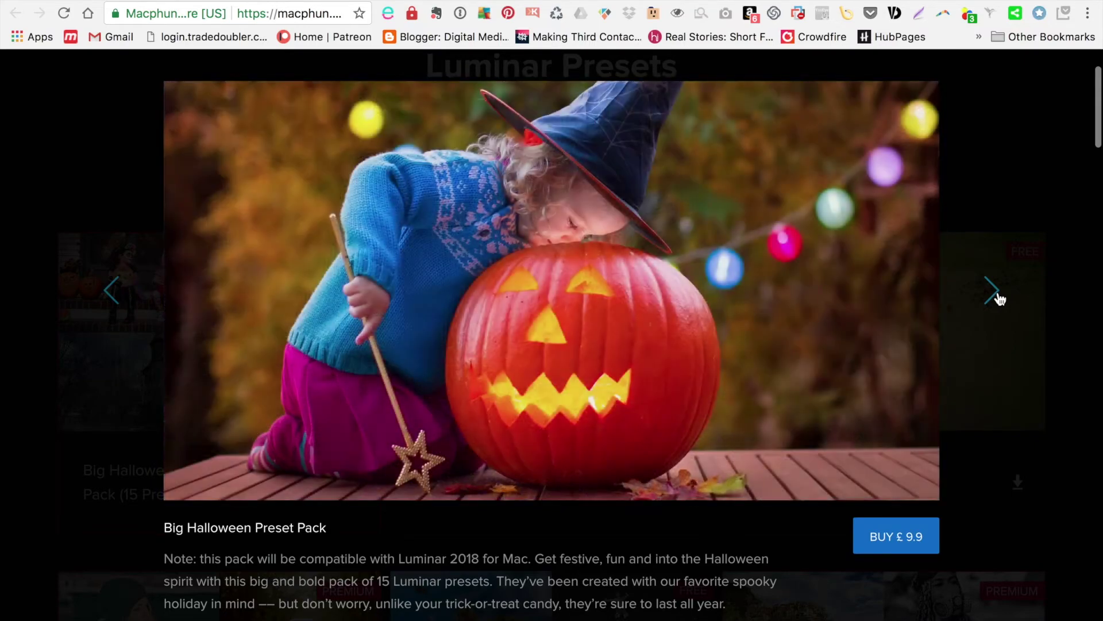
{"action": "left_click", "coordinate": [1000, 298]}
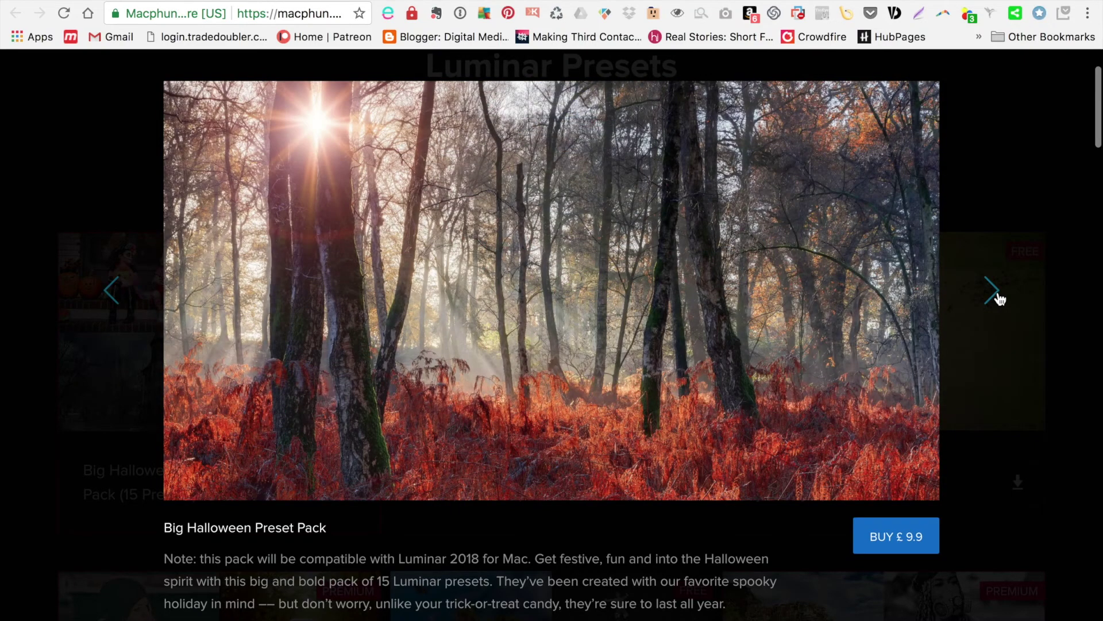
{"action": "left_click", "coordinate": [999, 298]}
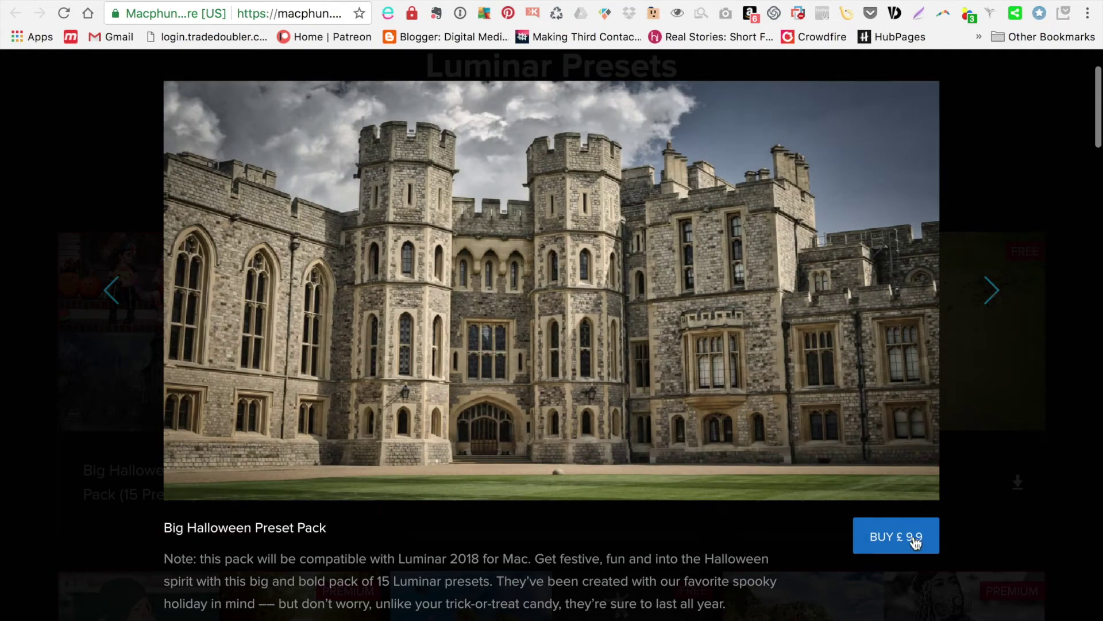
Step: View the checkout form for the Big Halloween Preset Pack, and close both the form and the pack preview
{"action": "left_click", "coordinate": [914, 542]}
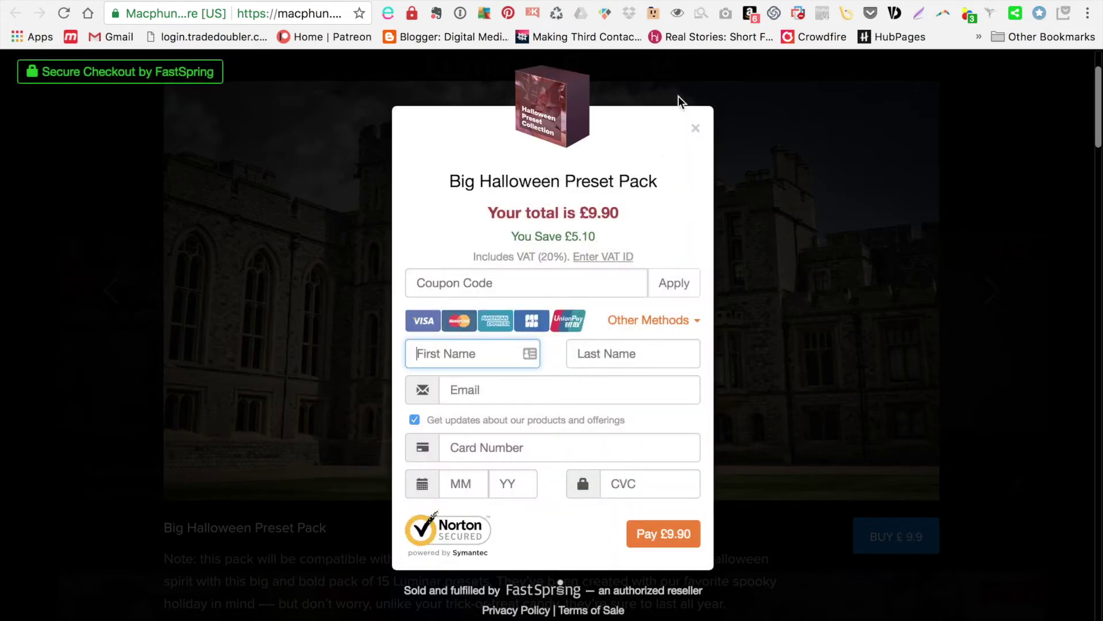
{"action": "left_click", "coordinate": [696, 129]}
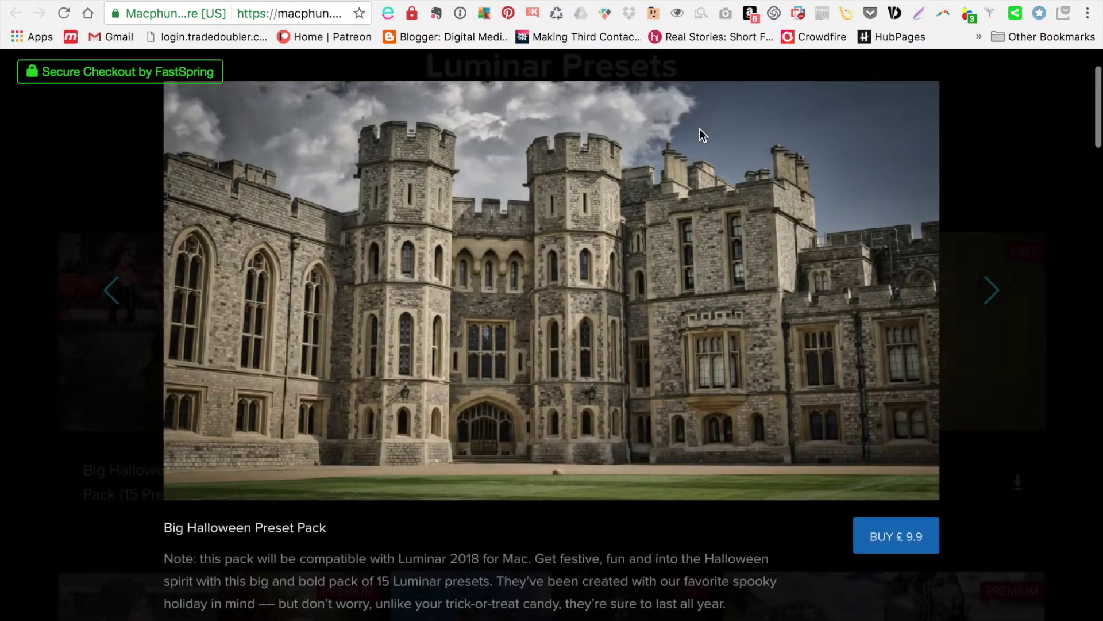
{"action": "left_click", "coordinate": [29, 501]}
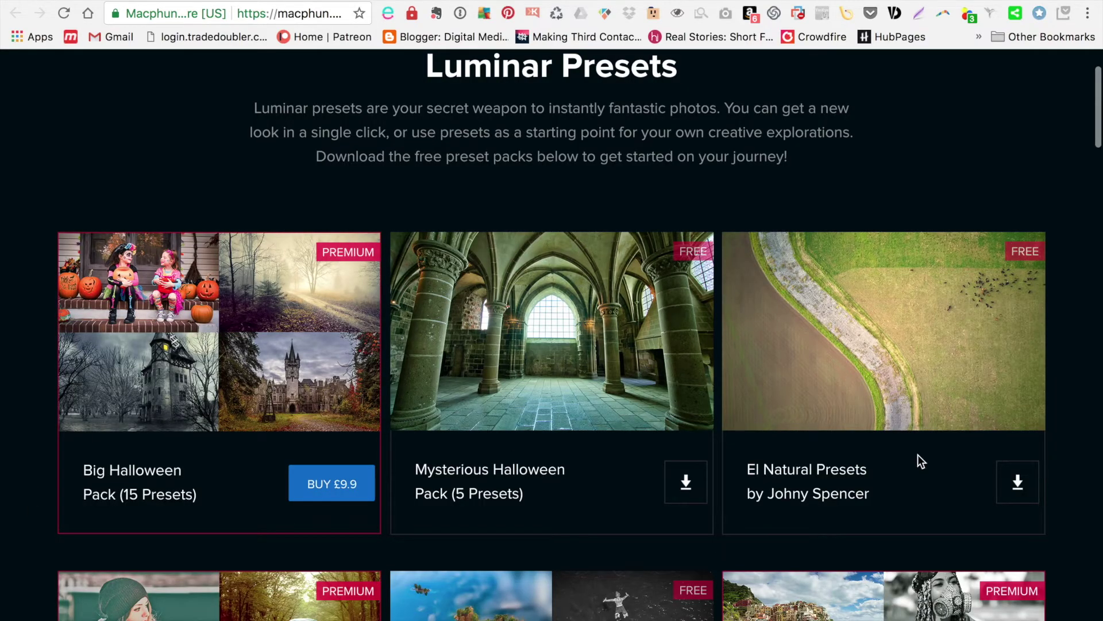
Step: Look through the free and premium preset packs on the Luminar Presets page down to the Textures section
{"action": "scroll", "coordinate": [919, 456], "scroll_direction": "down", "scroll_amount": 5}
{"action": "scroll", "coordinate": [918, 457], "scroll_direction": "down", "scroll_amount": 5}
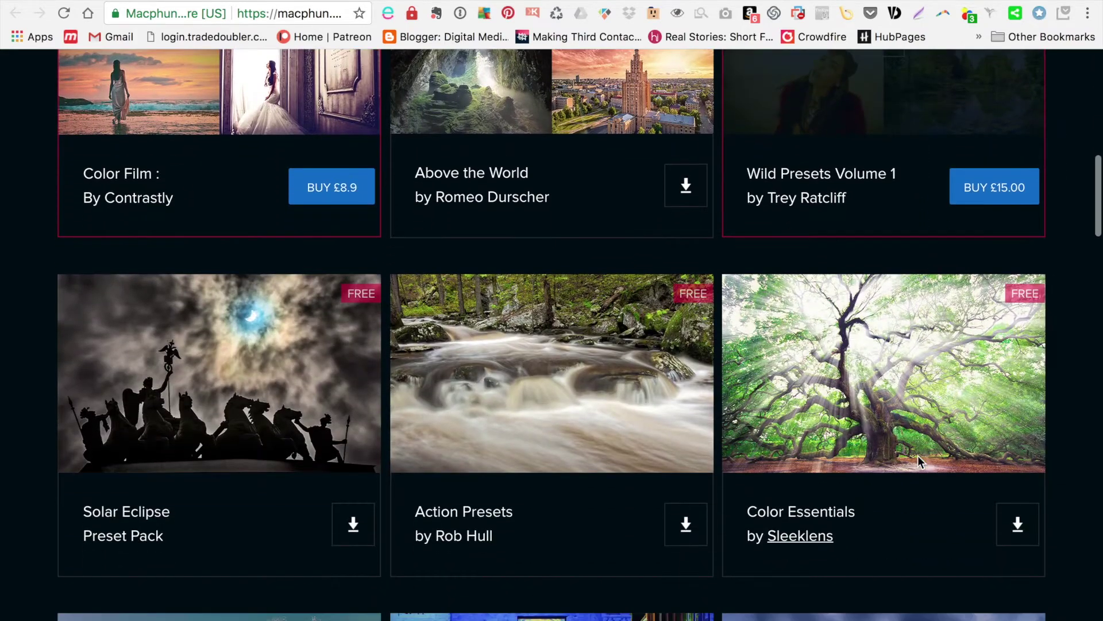
{"action": "scroll", "coordinate": [918, 455], "scroll_direction": "down", "scroll_amount": 5}
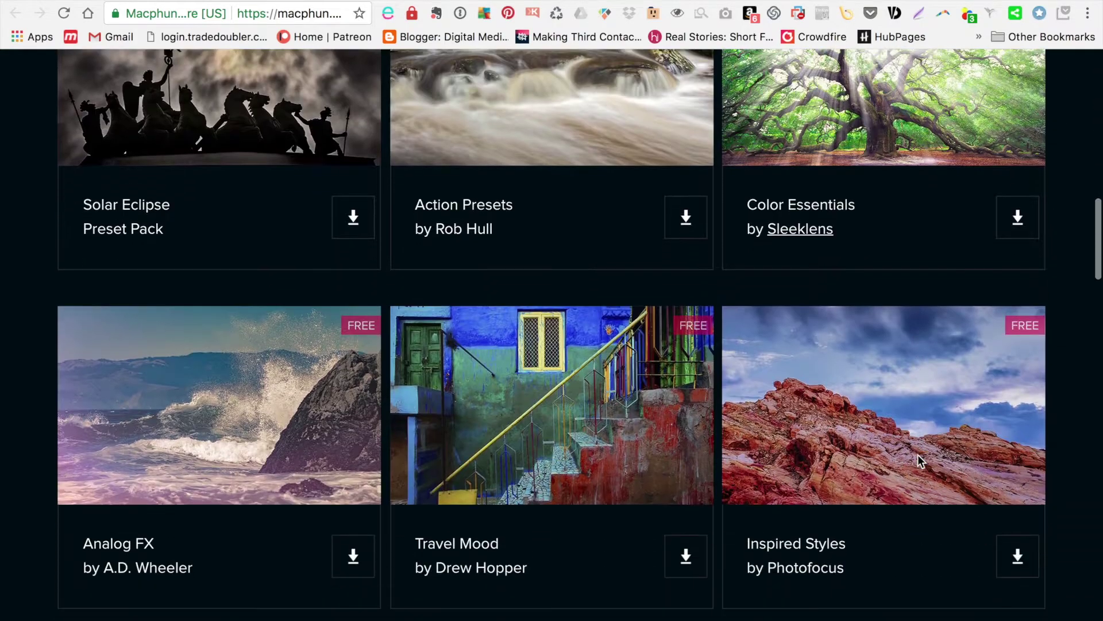
{"action": "scroll", "coordinate": [918, 454], "scroll_direction": "down", "scroll_amount": 5}
{"action": "scroll", "coordinate": [918, 454], "scroll_direction": "down", "scroll_amount": 5}
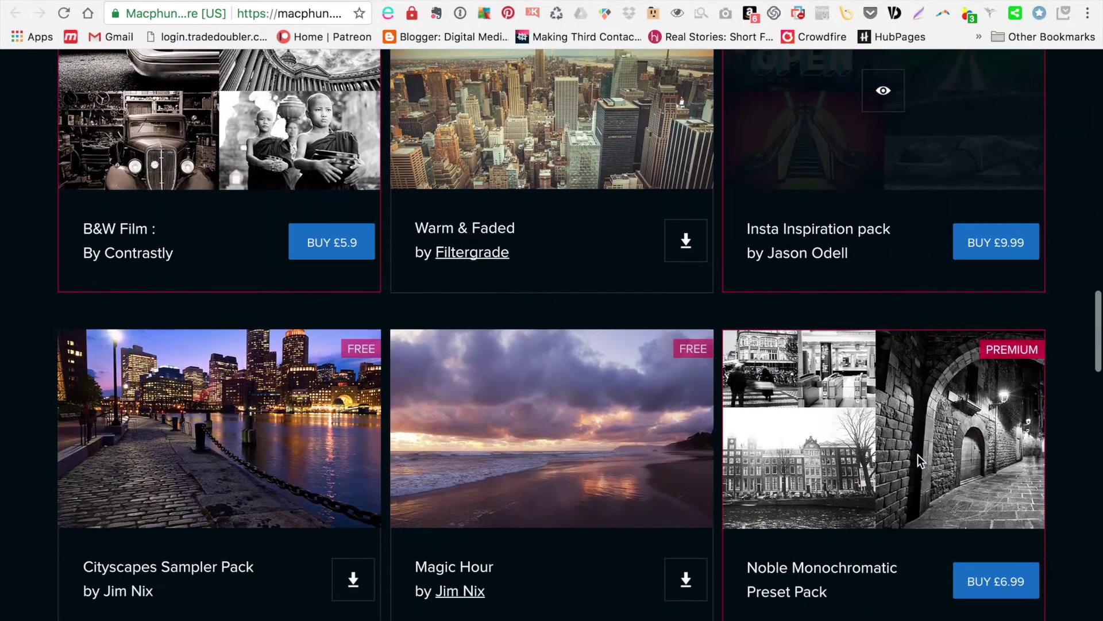
{"action": "scroll", "coordinate": [918, 454], "scroll_direction": "down", "scroll_amount": 4}
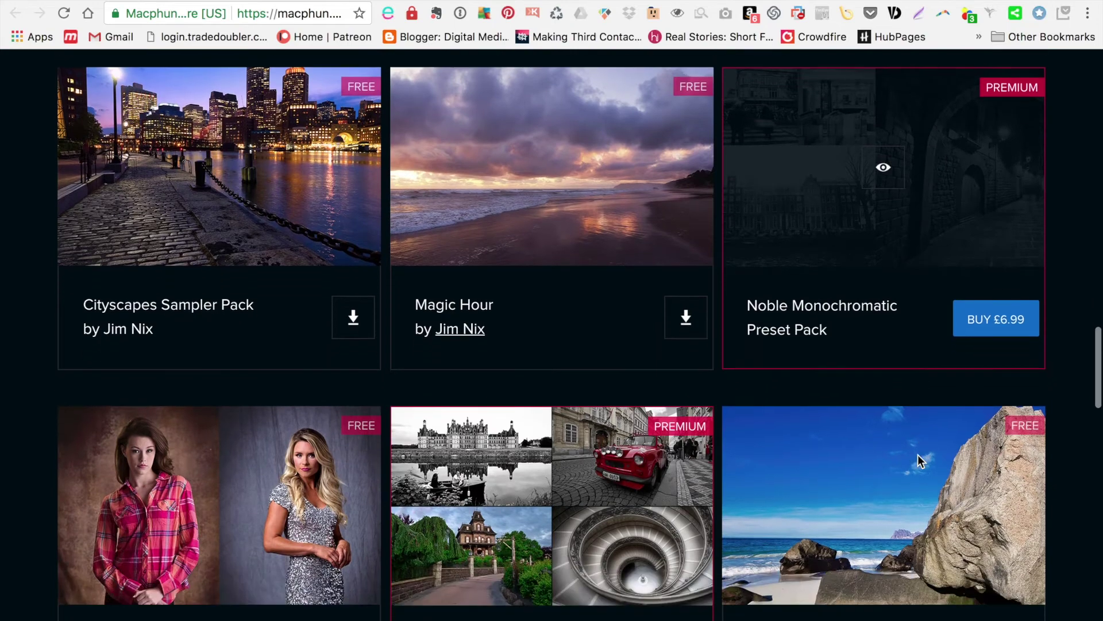
{"action": "scroll", "coordinate": [919, 454], "scroll_direction": "down", "scroll_amount": 3}
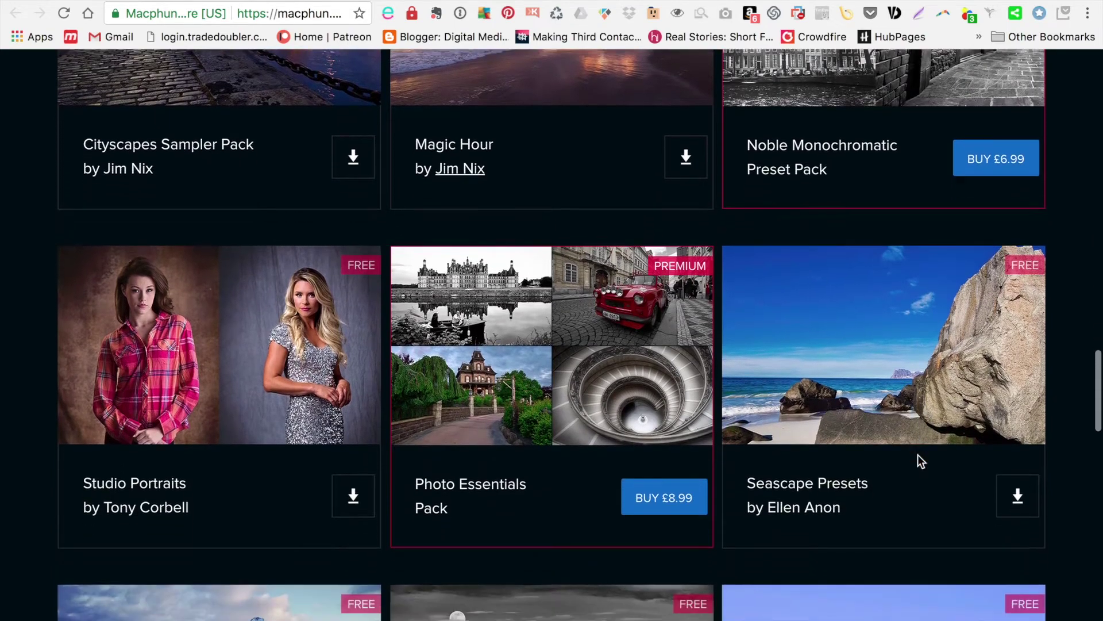
{"action": "scroll", "coordinate": [918, 454], "scroll_direction": "down", "scroll_amount": 5}
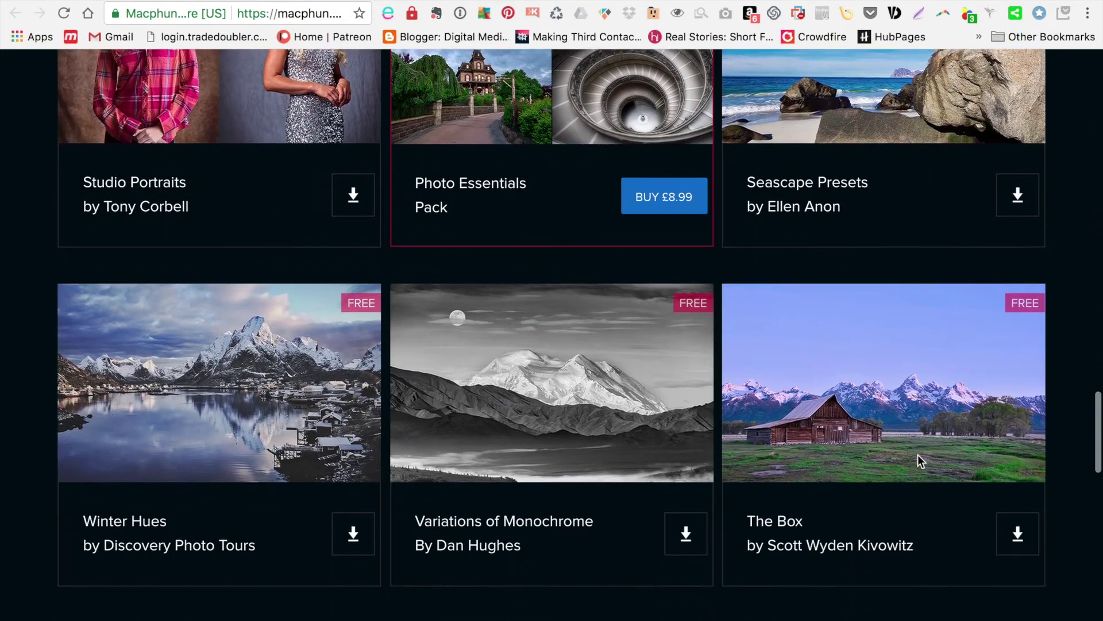
{"action": "scroll", "coordinate": [918, 454], "scroll_direction": "down", "scroll_amount": 5}
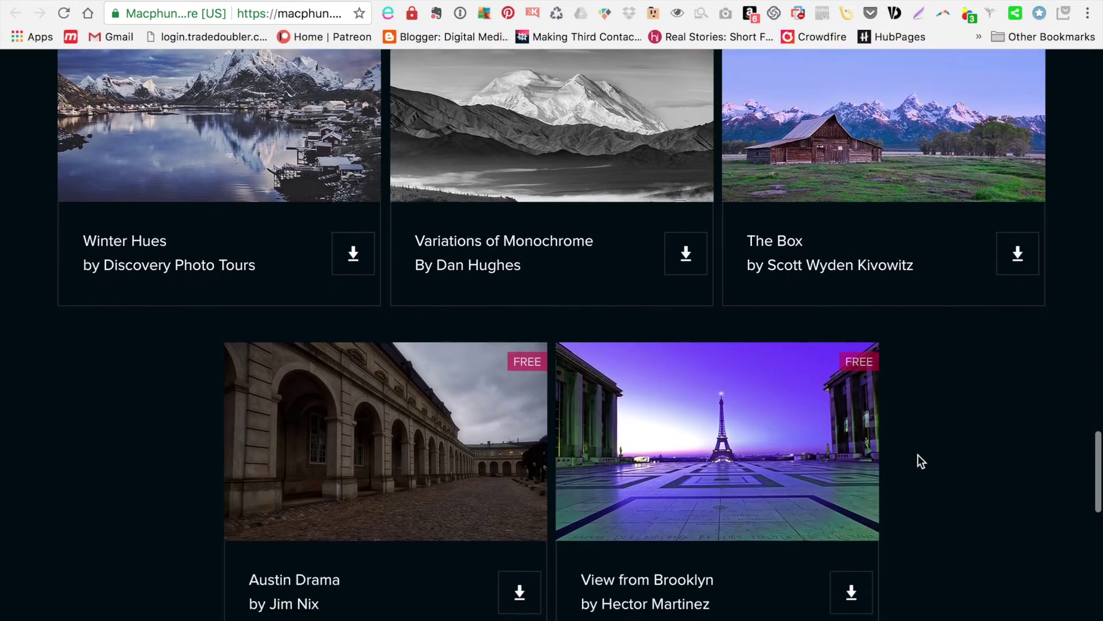
{"action": "scroll", "coordinate": [918, 454], "scroll_direction": "down", "scroll_amount": 3}
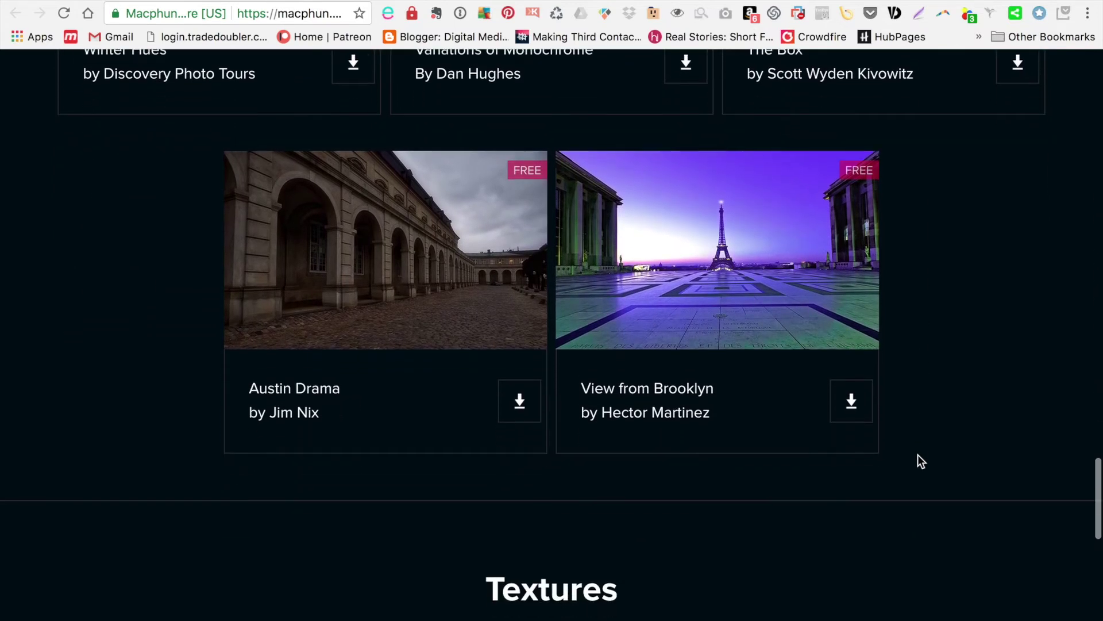
Step: Look through the Textures packs and the resource links ending the Luminar Presets page, and return to Luminar
{"action": "scroll", "coordinate": [918, 454], "scroll_direction": "down", "scroll_amount": 5}
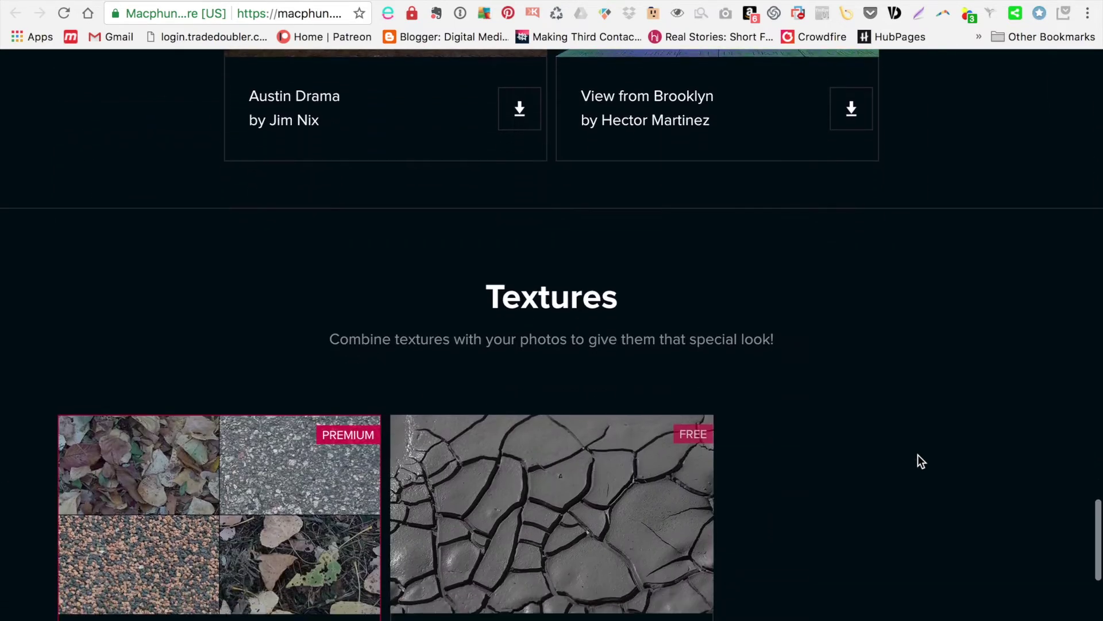
{"action": "scroll", "coordinate": [918, 454], "scroll_direction": "down", "scroll_amount": 3}
{"action": "scroll", "coordinate": [918, 454], "scroll_direction": "down", "scroll_amount": 3}
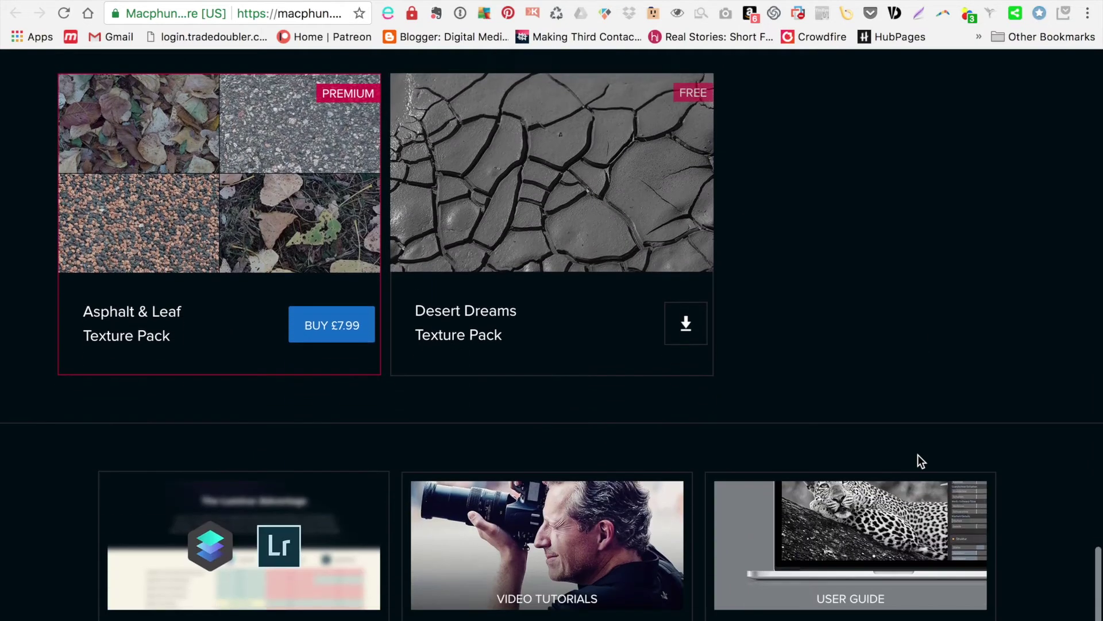
{"action": "scroll", "coordinate": [918, 459], "scroll_direction": "down", "scroll_amount": 3}
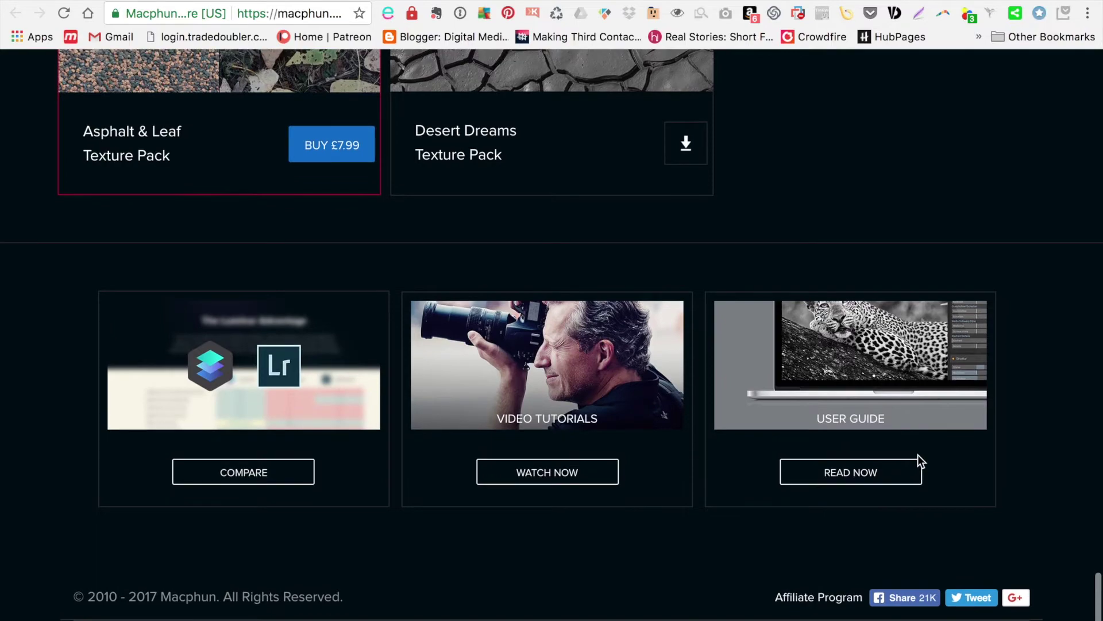
{"action": "key", "text": "super+Tab"}
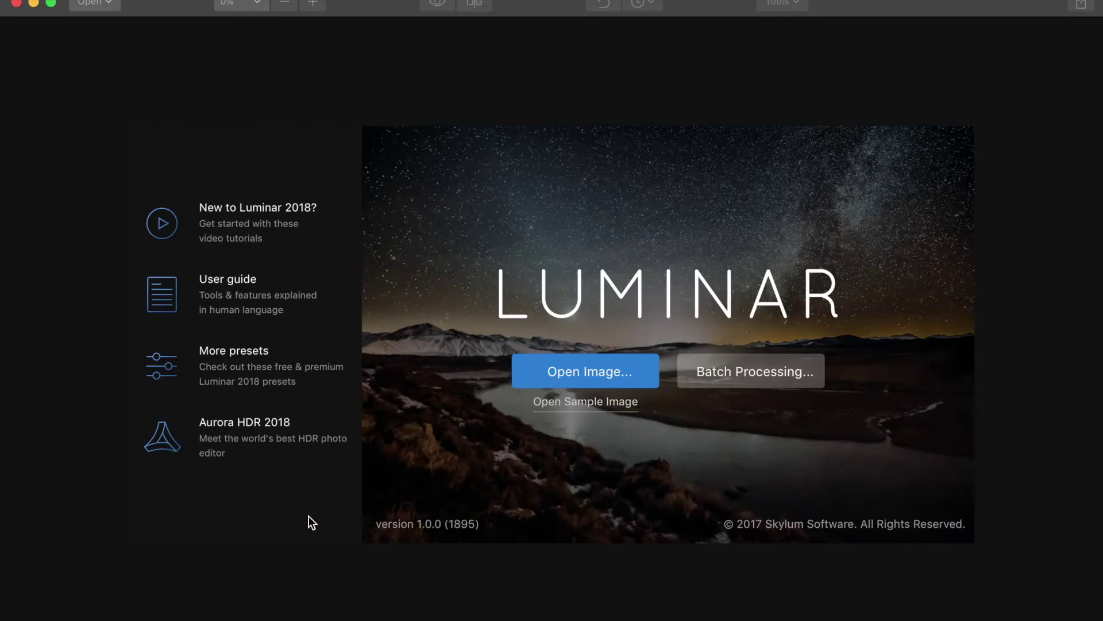
Step: Open the Aurora HDR 2018 page from the start screen, review its introduction, sample image and endorsements, and return to Luminar
{"action": "left_click", "coordinate": [269, 424]}
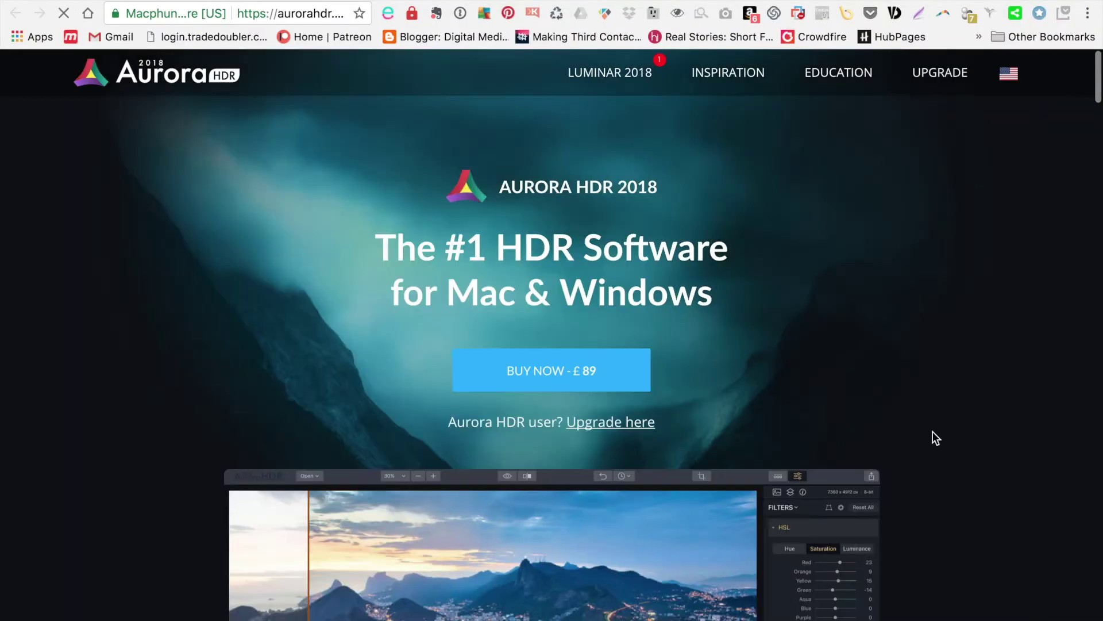
{"action": "scroll", "coordinate": [920, 457], "scroll_direction": "down", "scroll_amount": 5}
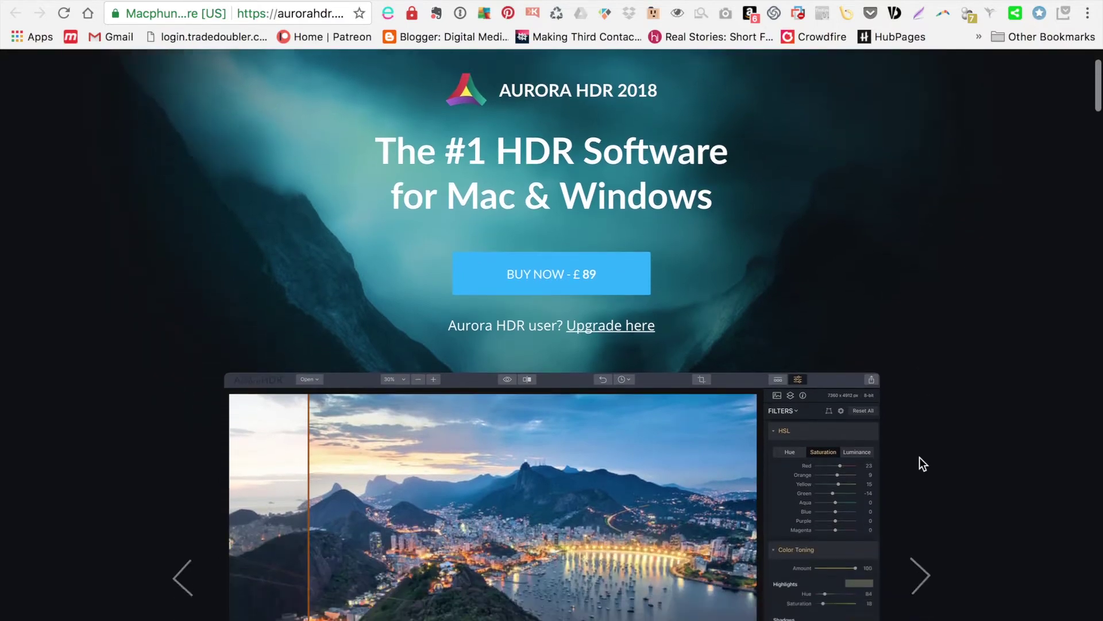
{"action": "scroll", "coordinate": [920, 457], "scroll_direction": "down", "scroll_amount": 6}
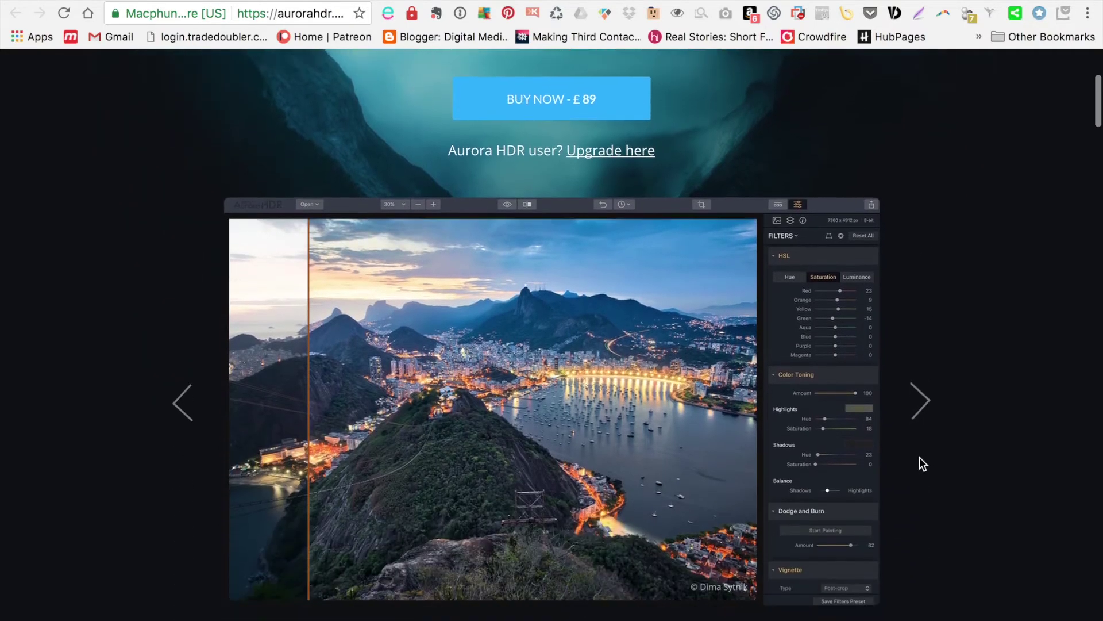
{"action": "scroll", "coordinate": [919, 457], "scroll_direction": "down", "scroll_amount": 4}
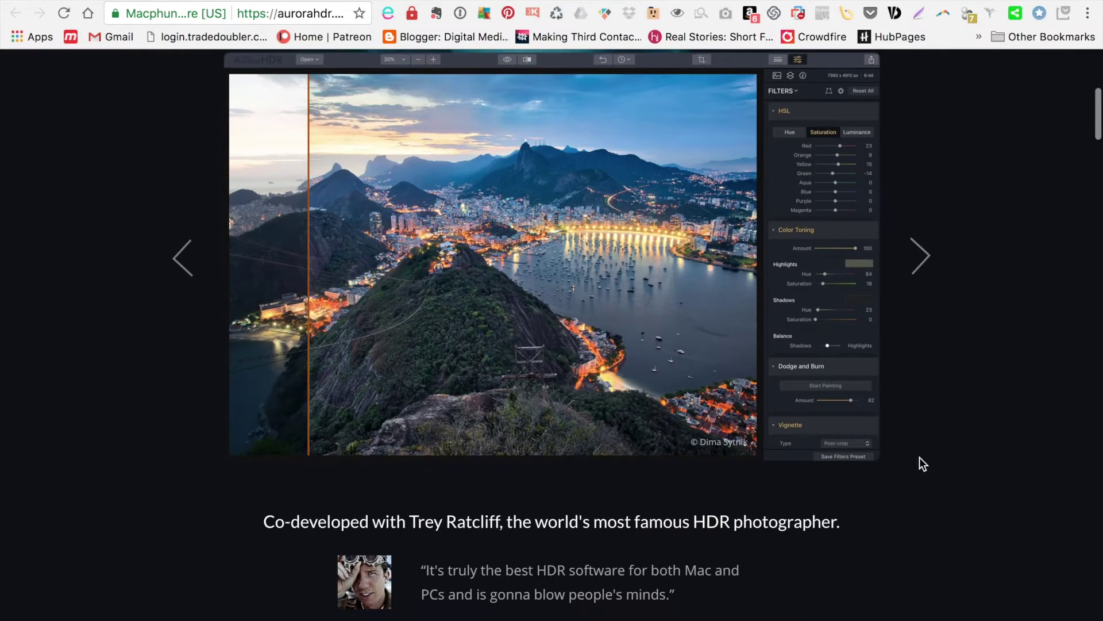
{"action": "scroll", "coordinate": [919, 457], "scroll_direction": "down", "scroll_amount": 3}
{"action": "scroll", "coordinate": [919, 457], "scroll_direction": "down", "scroll_amount": 1}
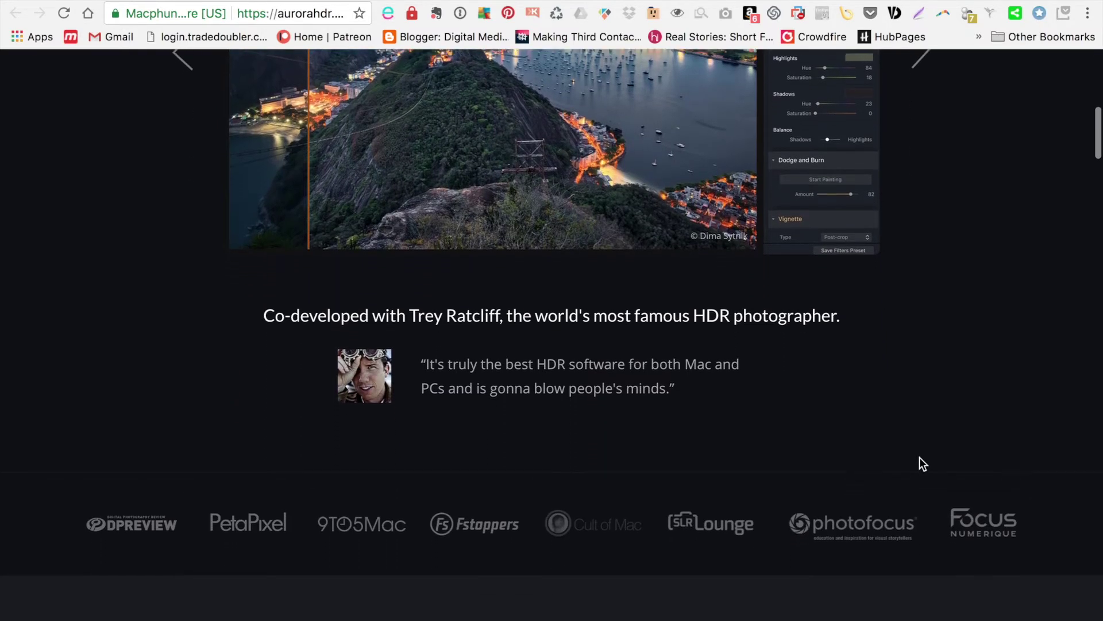
{"action": "key", "text": "super+Tab"}
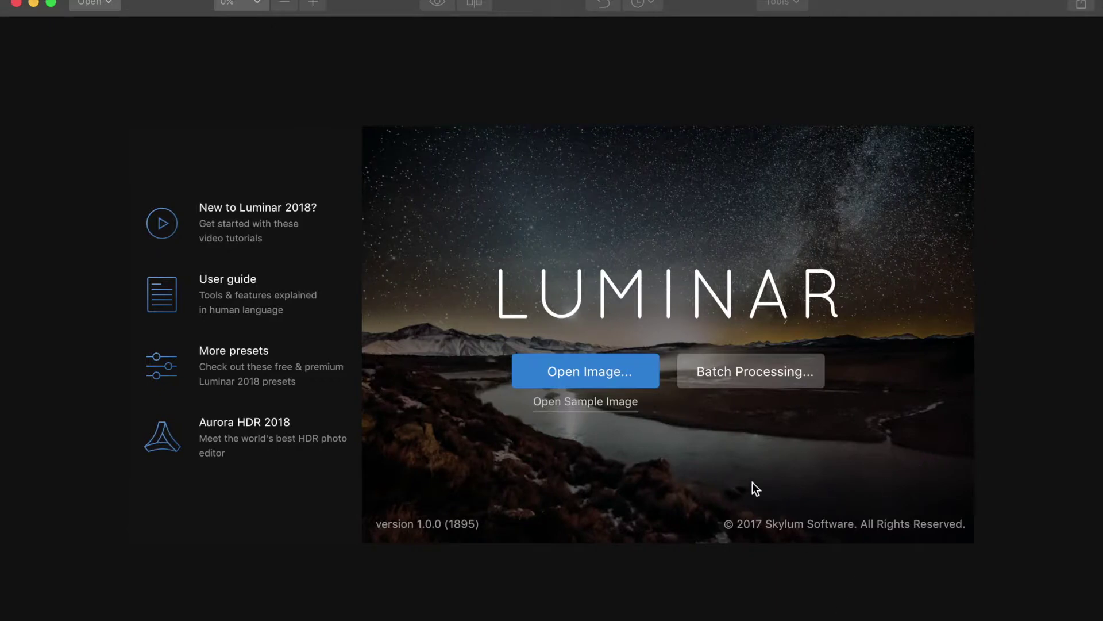
Step: Start opening an image and browse the Images drive to the 130_FUJI folder inside Abberton 3 Nov 2017
{"action": "left_click", "coordinate": [616, 374]}
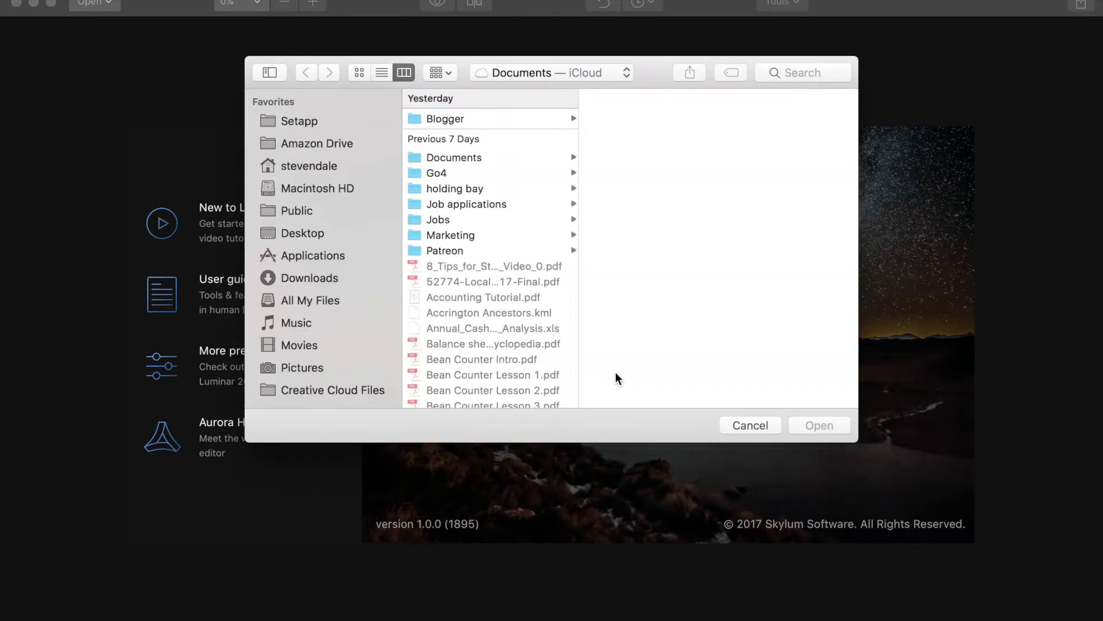
{"action": "scroll", "coordinate": [382, 320], "scroll_direction": "down", "scroll_amount": 10}
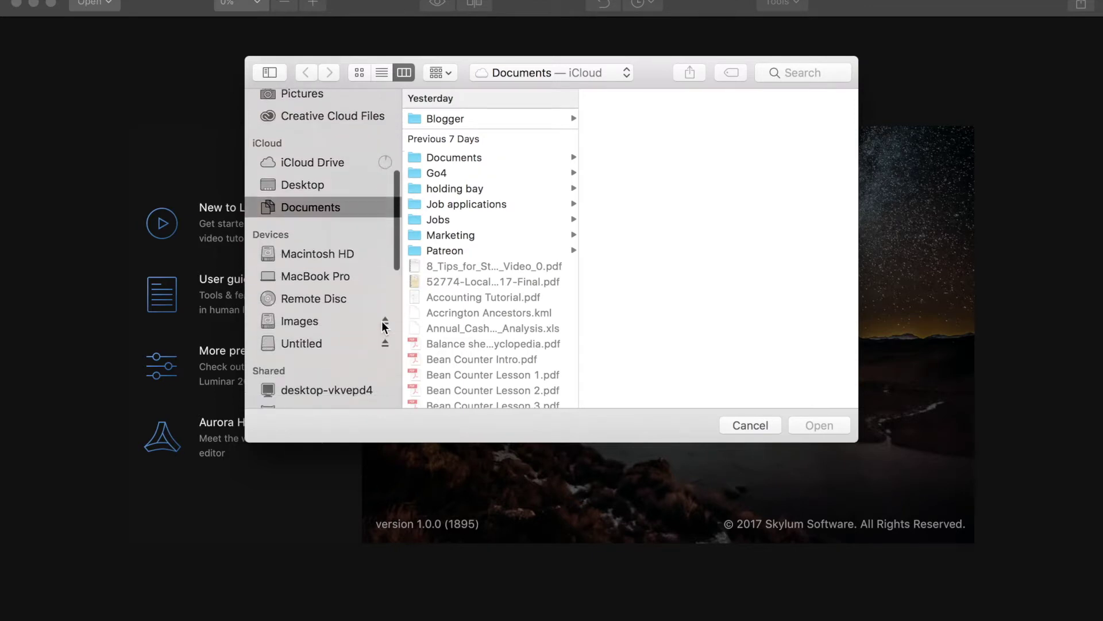
{"action": "left_click", "coordinate": [299, 277]}
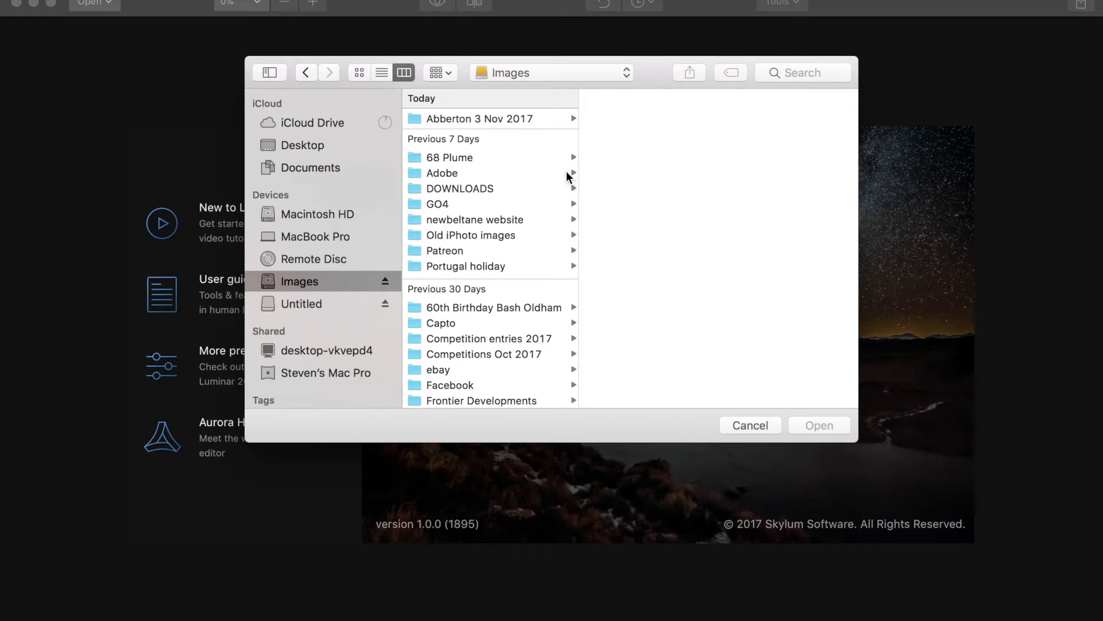
{"action": "left_click", "coordinate": [506, 118]}
{"action": "left_click", "coordinate": [646, 115]}
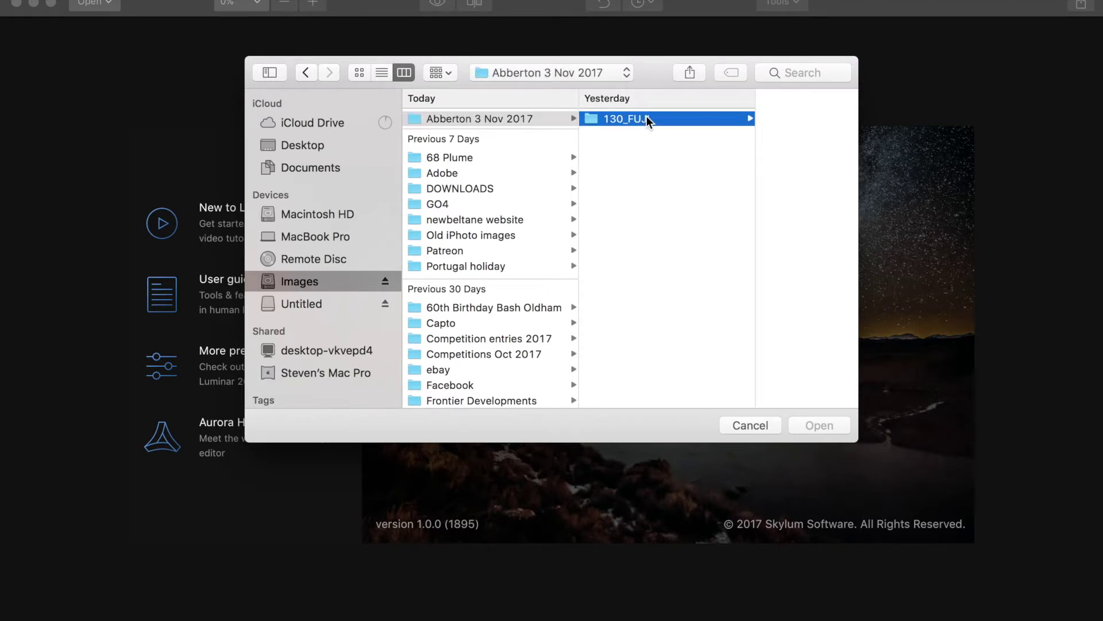
Step: Find the RAF raw files in the 130_FUJI folder and preview DSCF0136.RAF and DSCF0147.RAF
{"action": "scroll", "coordinate": [805, 318], "scroll_direction": "down", "scroll_amount": 20}
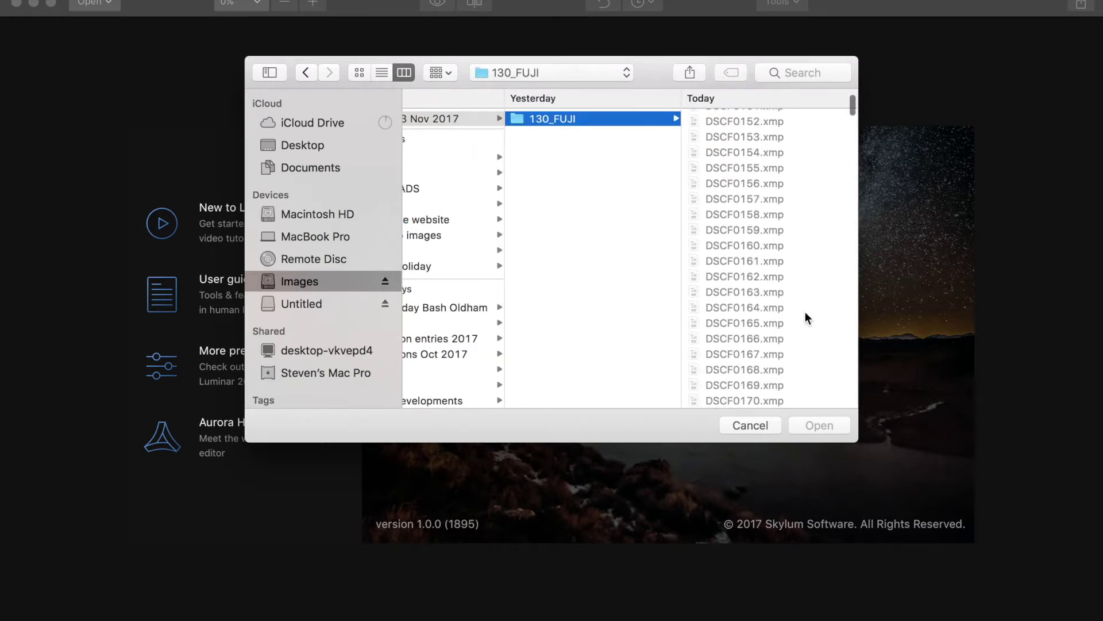
{"action": "scroll", "coordinate": [805, 315], "scroll_direction": "down", "scroll_amount": 20}
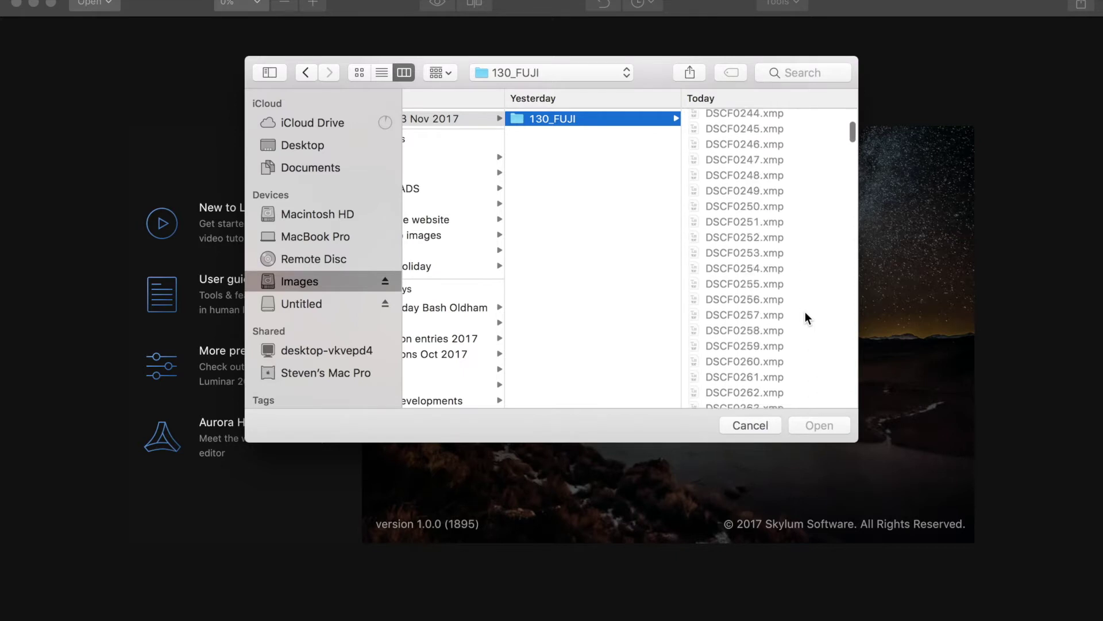
{"action": "scroll", "coordinate": [807, 318], "scroll_direction": "down", "scroll_amount": 20}
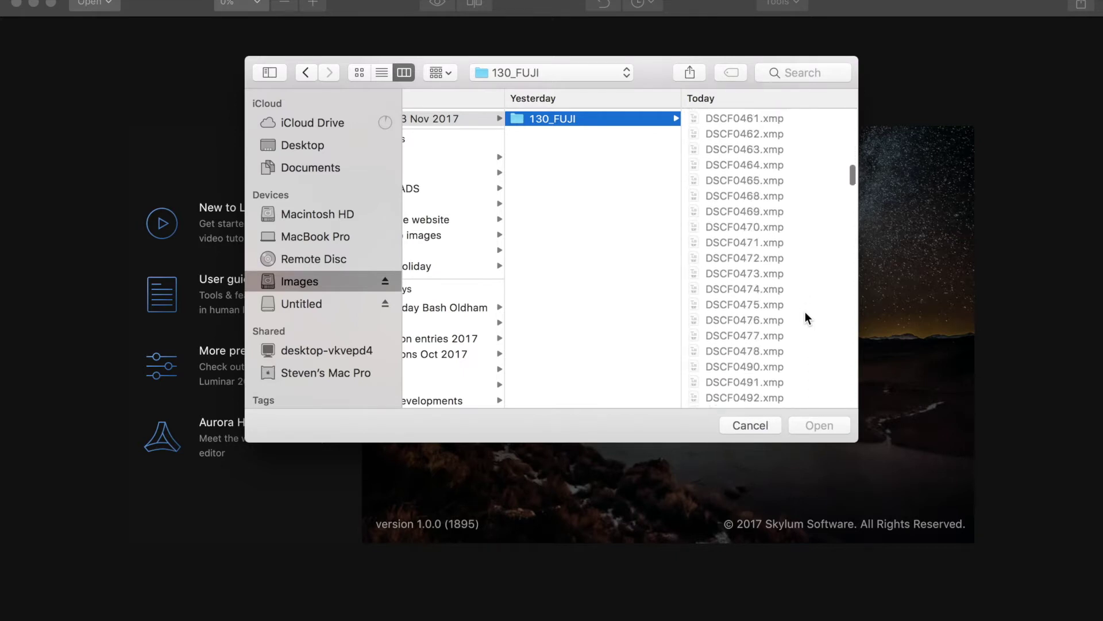
{"action": "scroll", "coordinate": [805, 313], "scroll_direction": "down", "scroll_amount": 20}
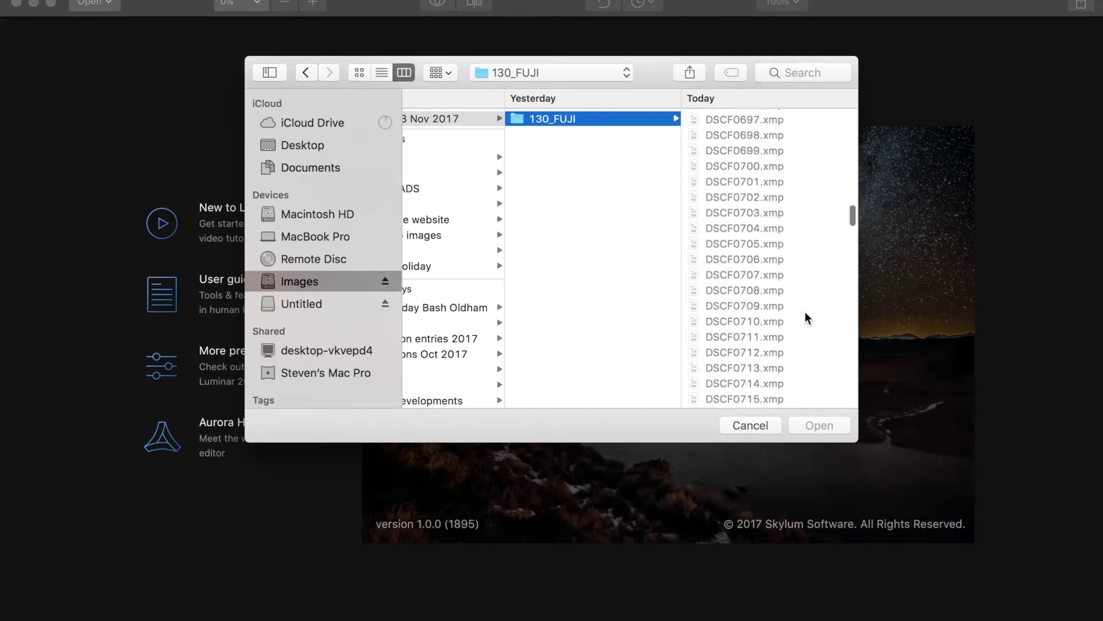
{"action": "scroll", "coordinate": [805, 312], "scroll_direction": "up", "scroll_amount": 10}
{"action": "scroll", "coordinate": [805, 312], "scroll_direction": "down", "scroll_amount": 4}
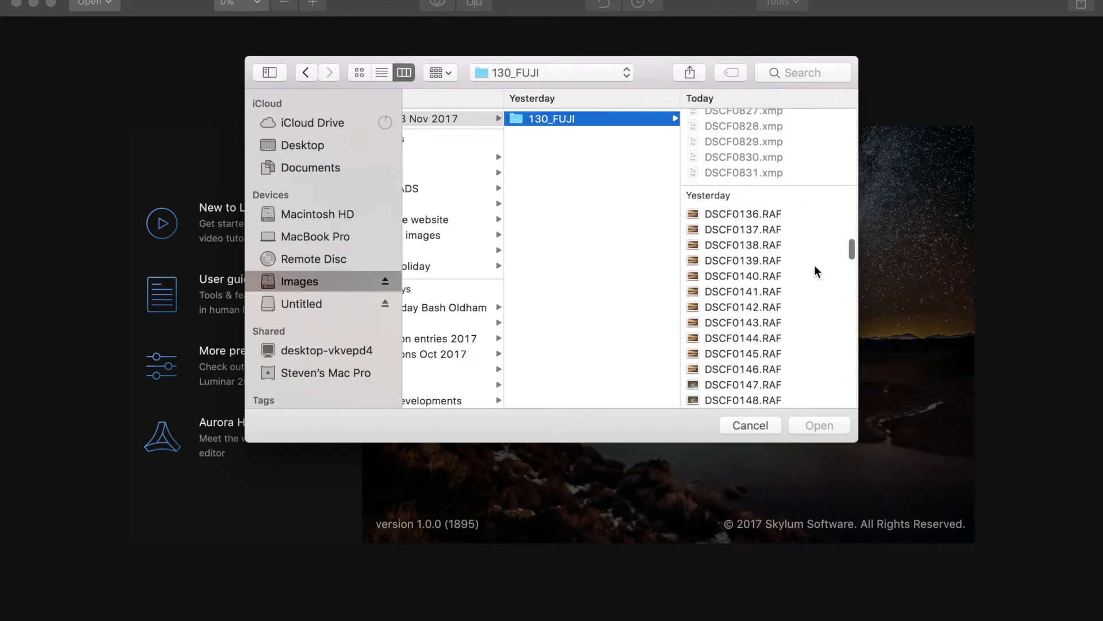
{"action": "left_click", "coordinate": [750, 214]}
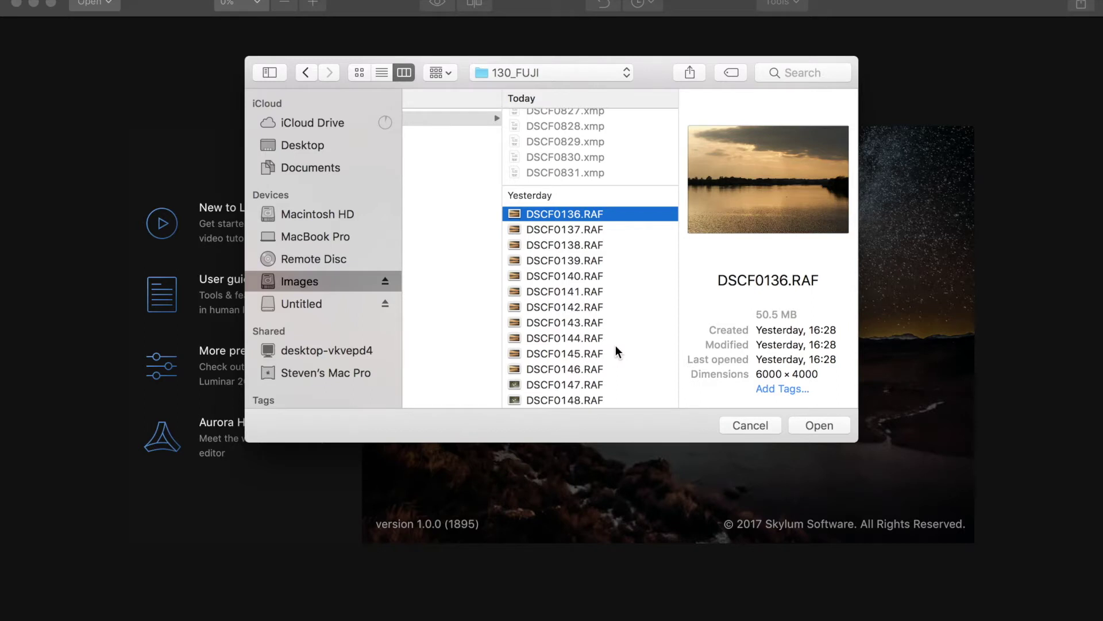
{"action": "scroll", "coordinate": [615, 345], "scroll_direction": "down", "scroll_amount": 5}
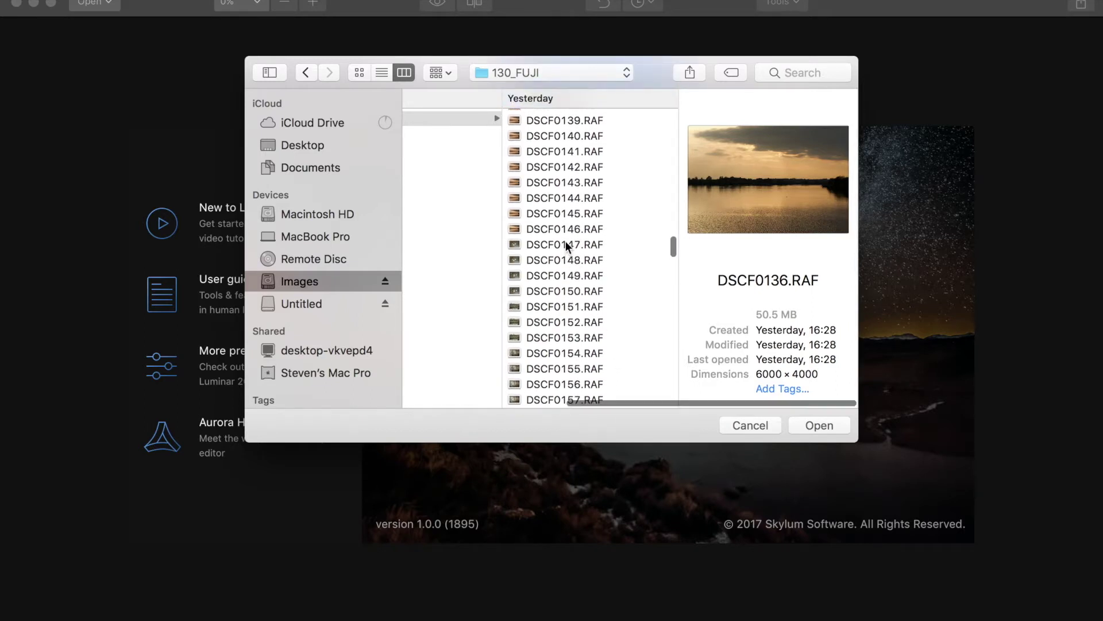
{"action": "left_click", "coordinate": [565, 245]}
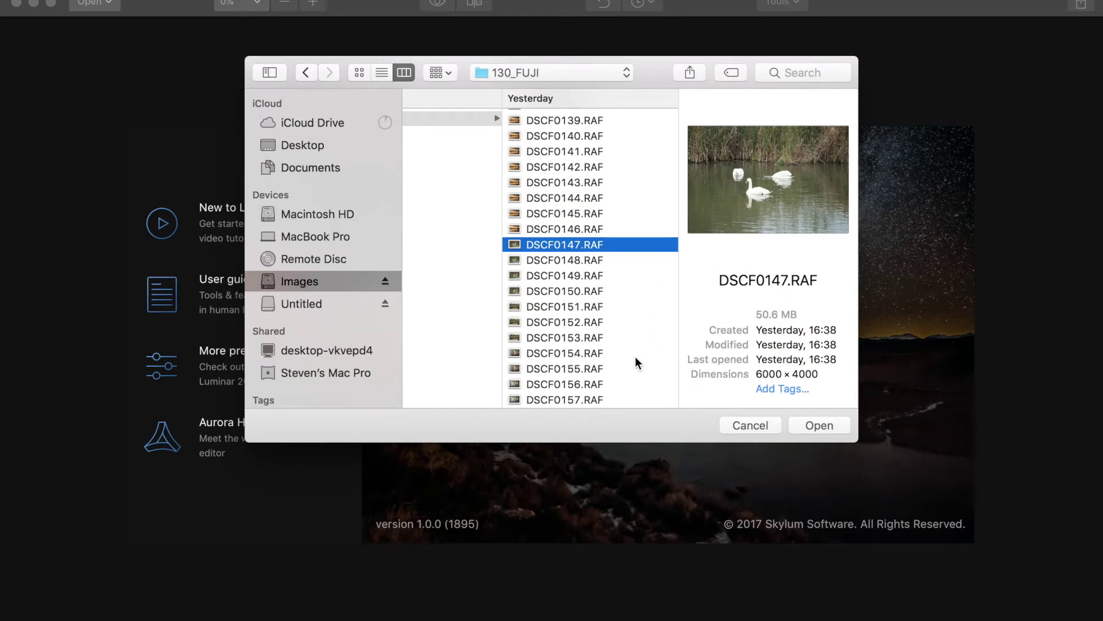
{"action": "scroll", "coordinate": [636, 361], "scroll_direction": "down", "scroll_amount": 15}
{"action": "scroll", "coordinate": [635, 361], "scroll_direction": "down", "scroll_amount": 14}
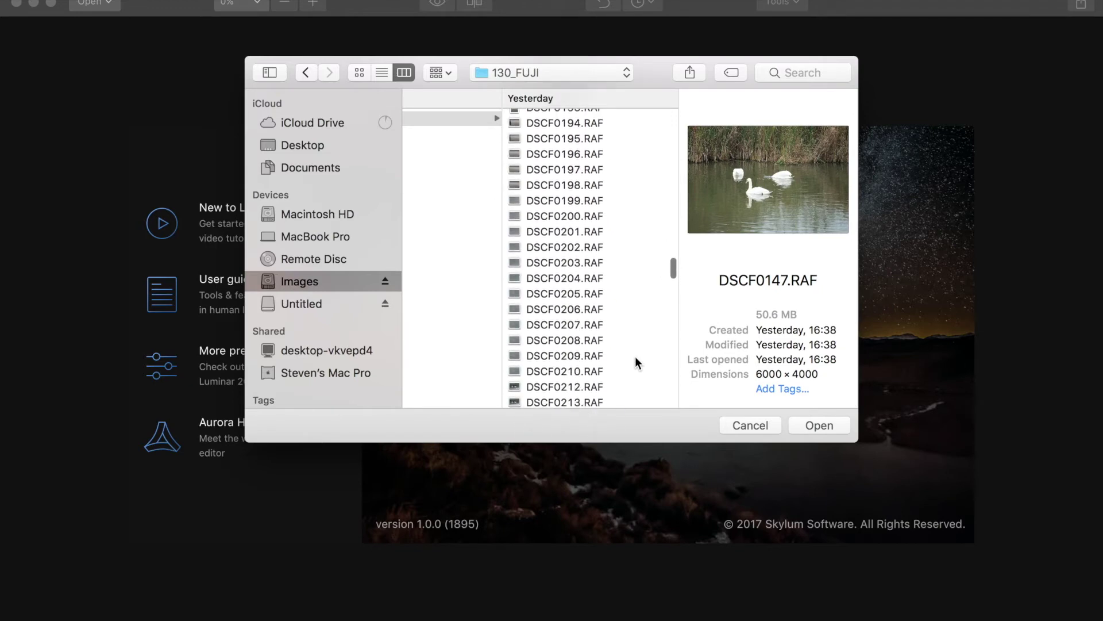
Step: Show all of yesterday's RAF files as thumbnails and open DSCF0155.RAF
{"action": "left_click", "coordinate": [361, 67]}
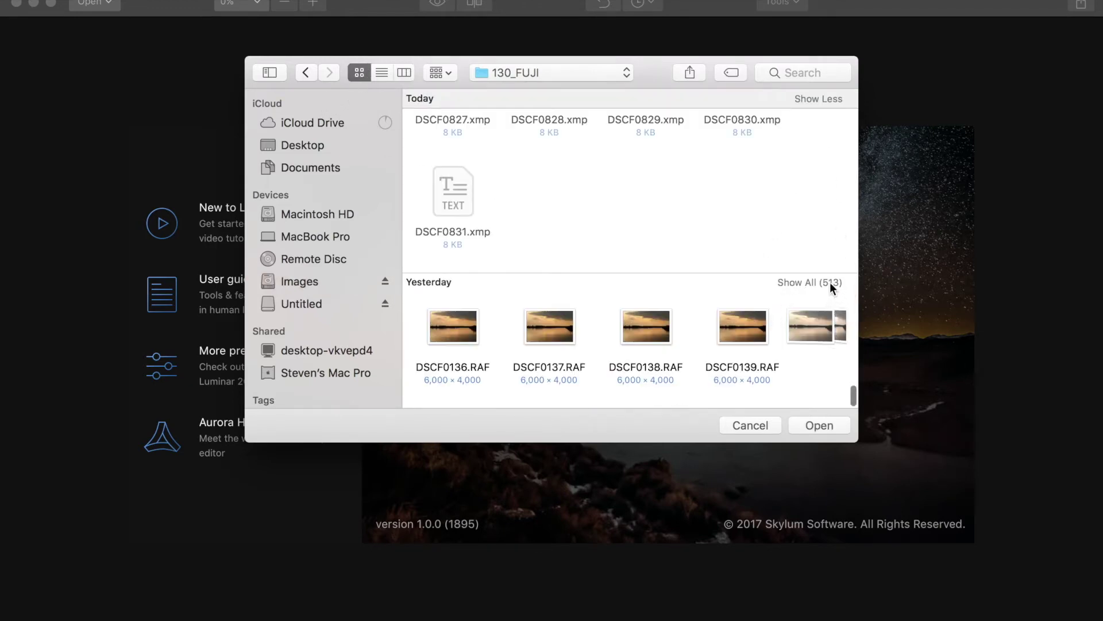
{"action": "left_click", "coordinate": [830, 282]}
{"action": "scroll", "coordinate": [798, 364], "scroll_direction": "down", "scroll_amount": 5}
{"action": "left_click", "coordinate": [798, 363]}
{"action": "scroll", "coordinate": [798, 364], "scroll_direction": "down", "scroll_amount": 4}
{"action": "scroll", "coordinate": [798, 365], "scroll_direction": "down", "scroll_amount": 3}
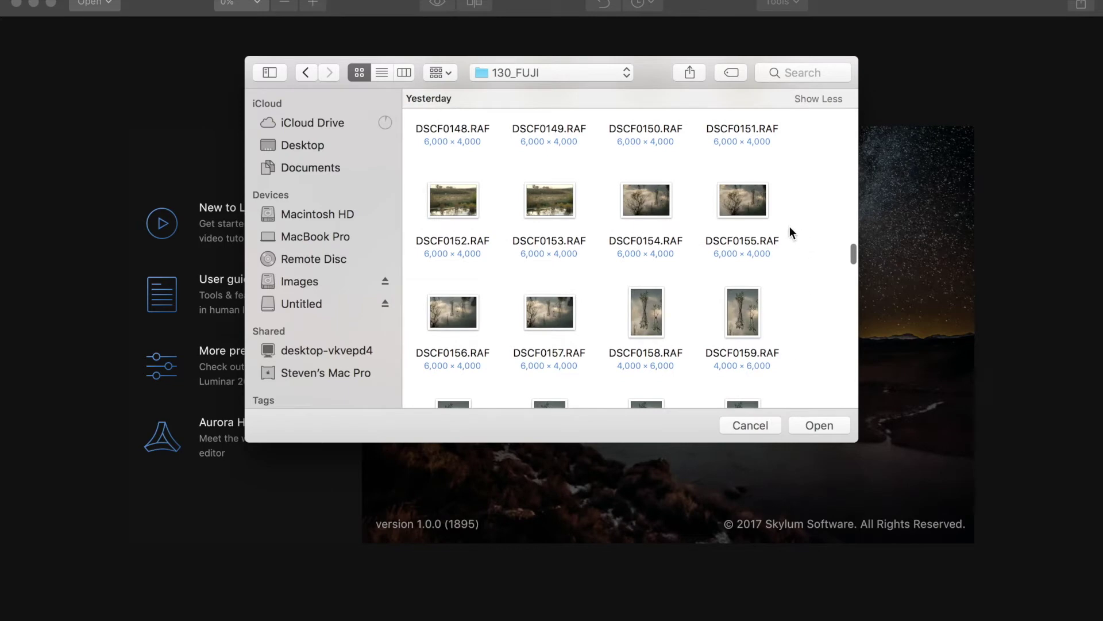
{"action": "left_click", "coordinate": [748, 209]}
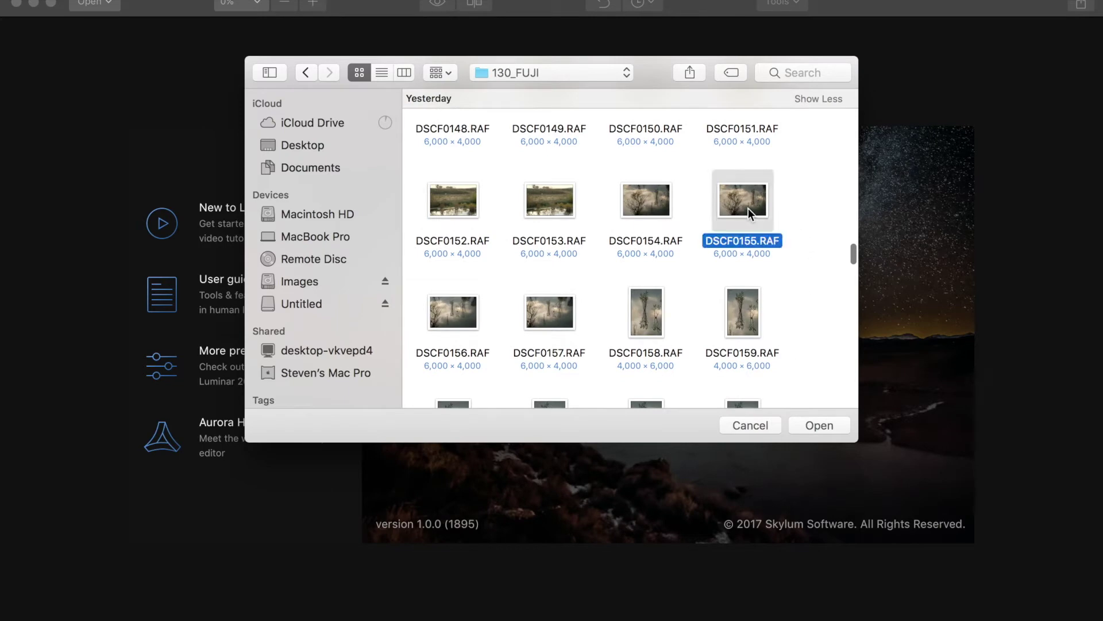
{"action": "left_click", "coordinate": [815, 423]}
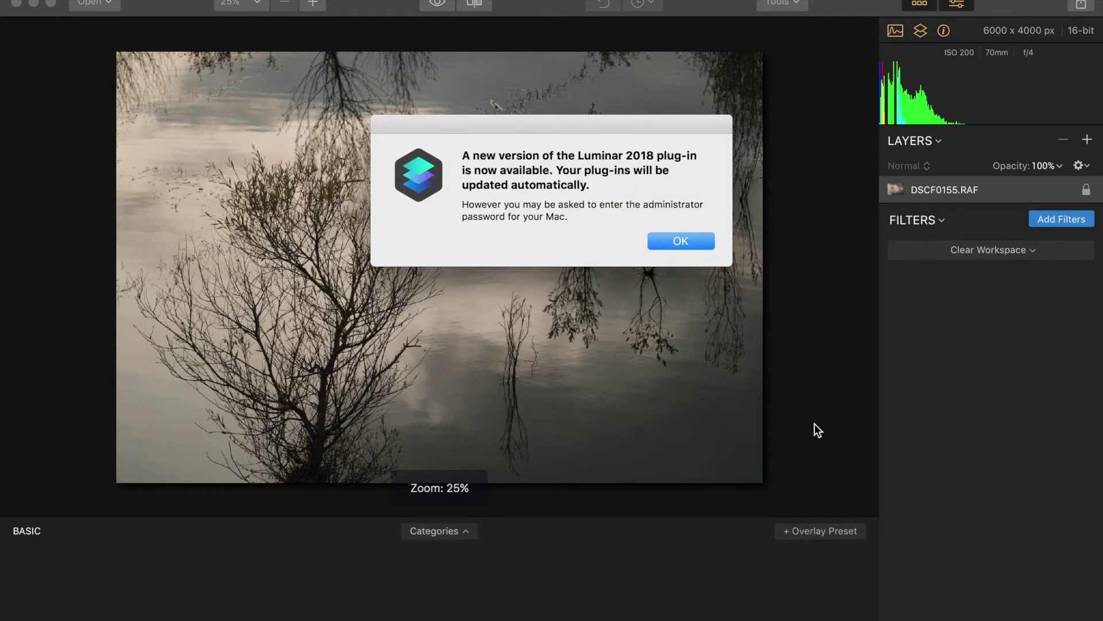
Step: Accept the Luminar 2018 plug-in update and authorise it with the administrator password
{"action": "left_click", "coordinate": [677, 244]}
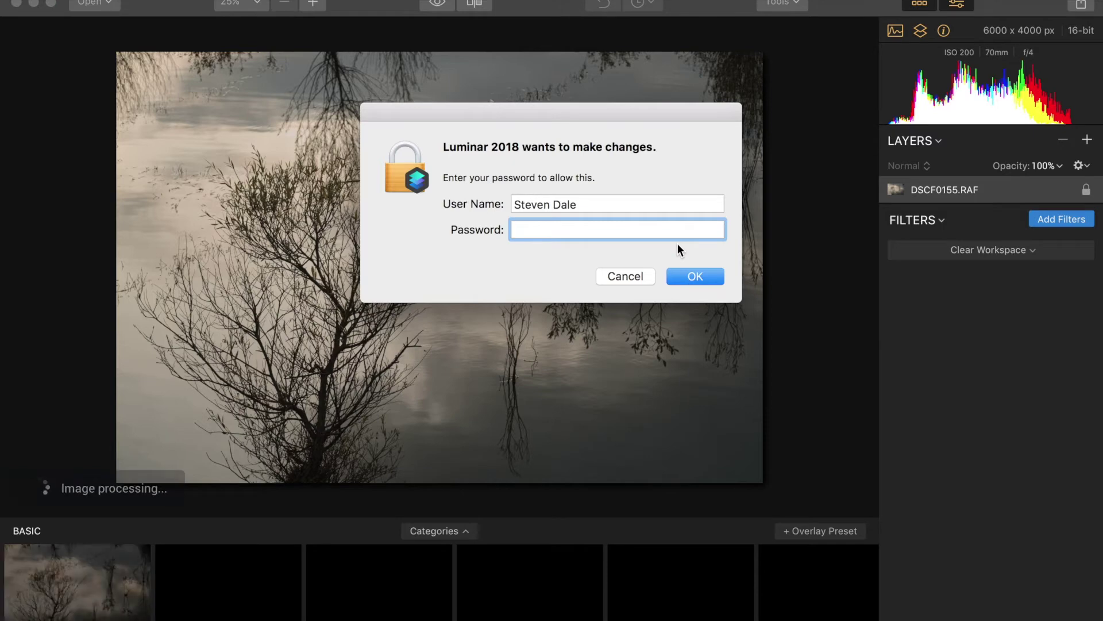
{"action": "type", "text": "•••••"}
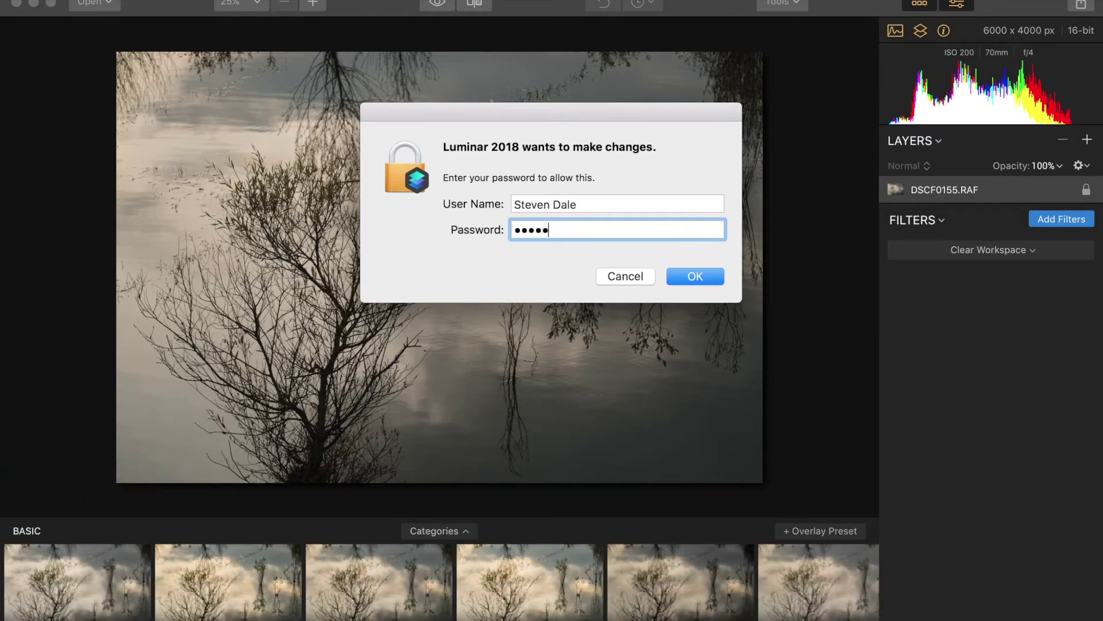
{"action": "key", "text": "Return"}
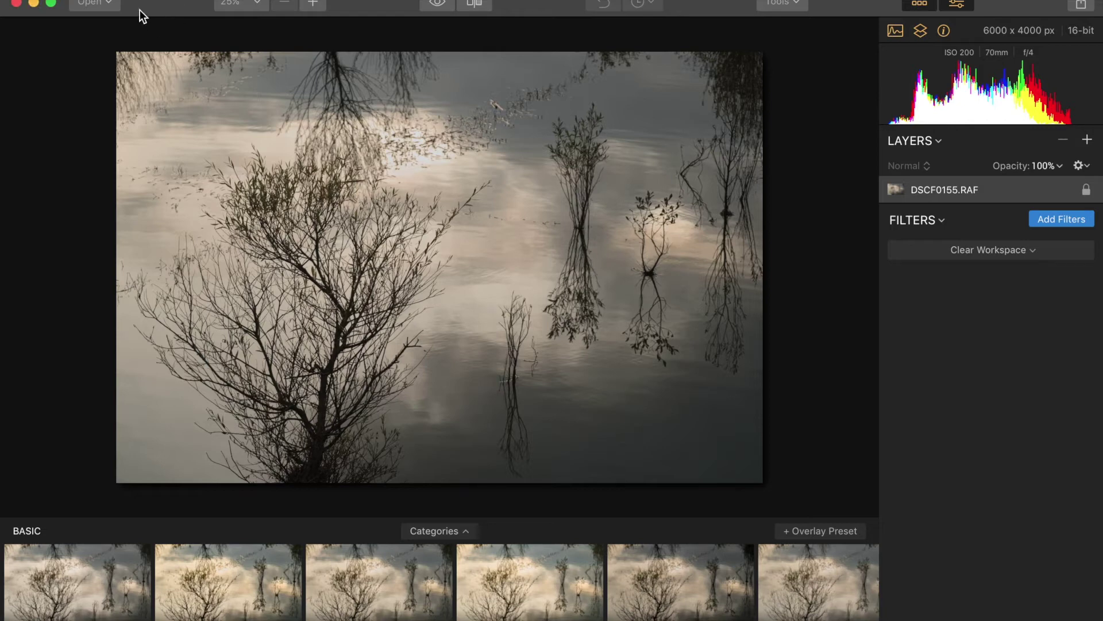
Step: Review the options for opening images and fit the photo to the screen
{"action": "left_click", "coordinate": [109, 5]}
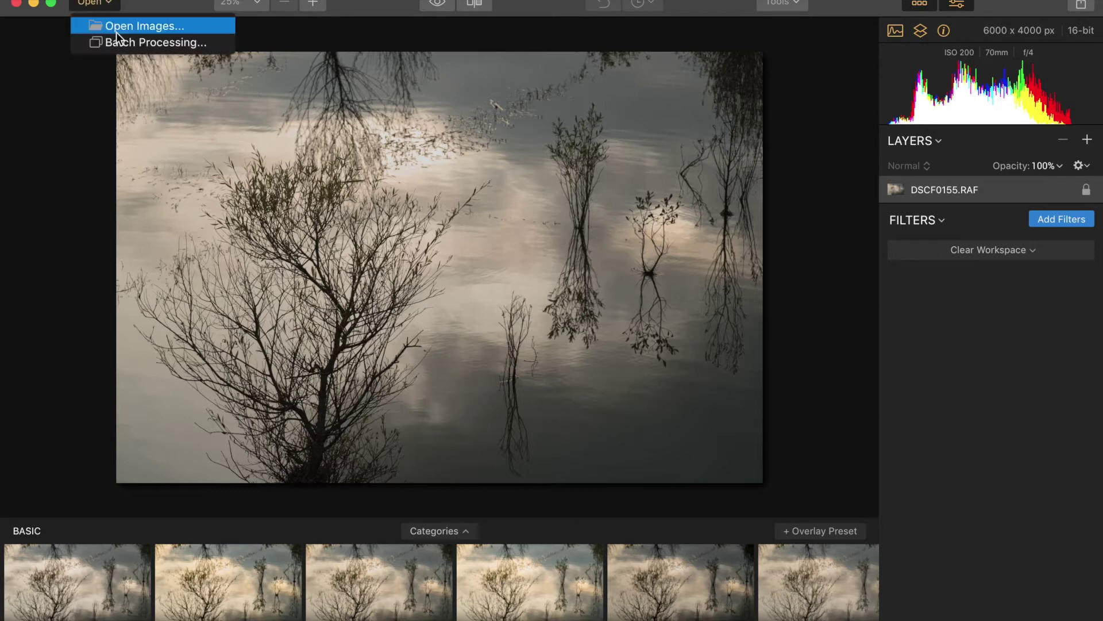
{"action": "left_click", "coordinate": [165, 3]}
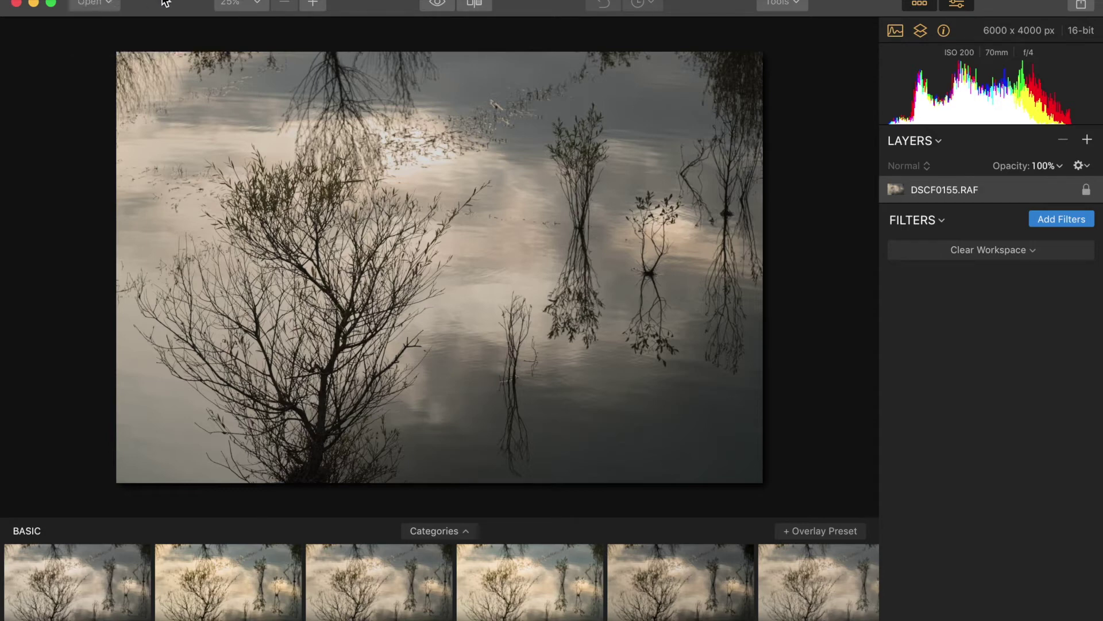
{"action": "left_click", "coordinate": [257, 5]}
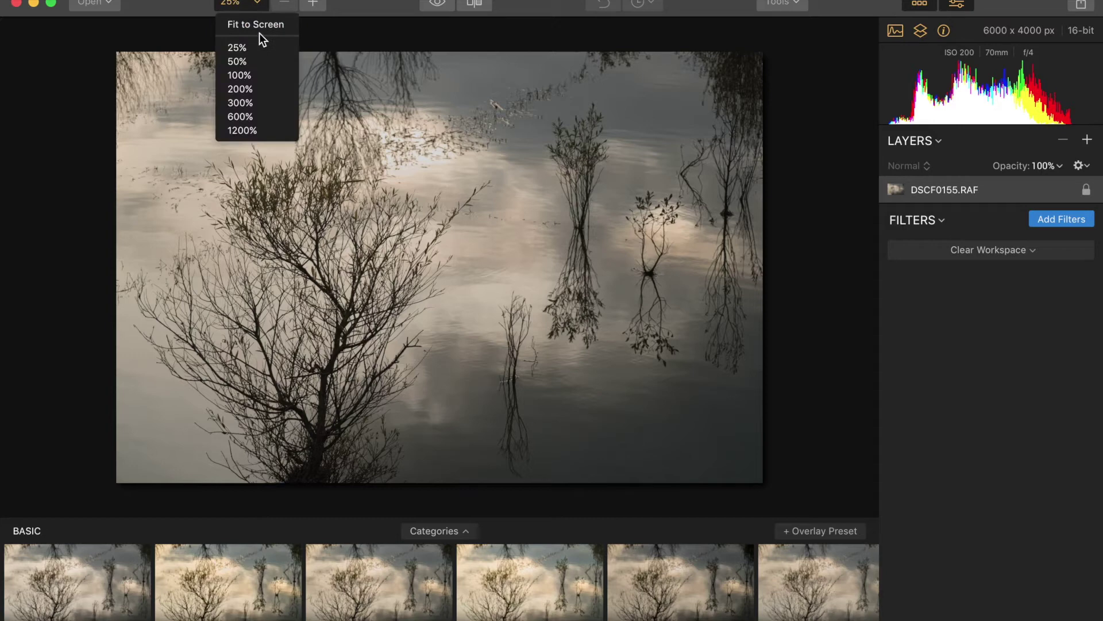
{"action": "left_click", "coordinate": [262, 25]}
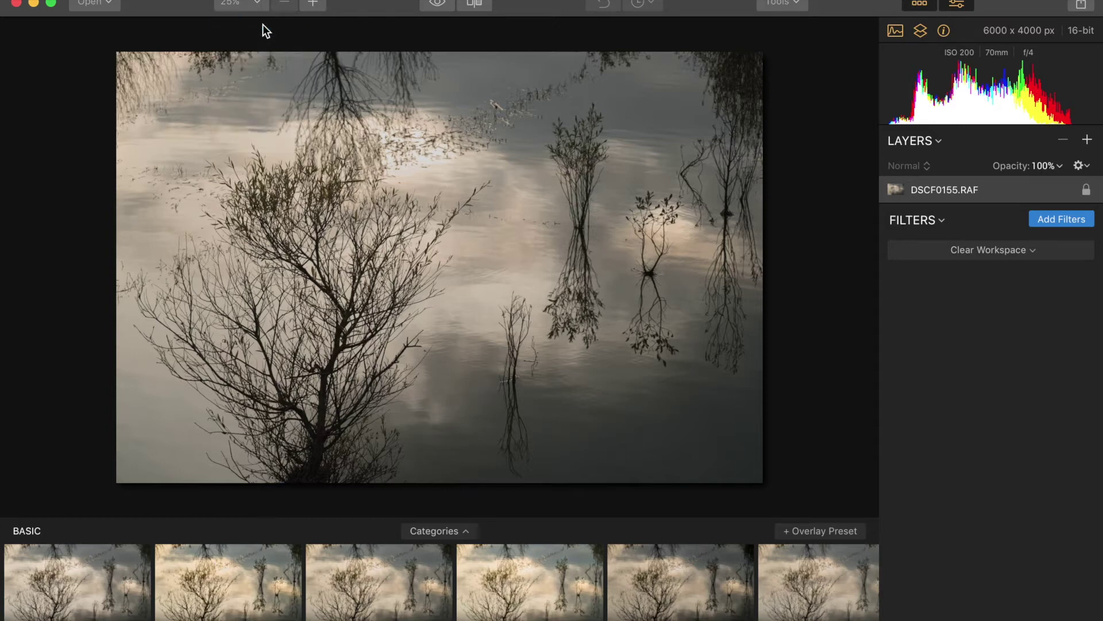
Step: Inspect the large tree's branches and trunk at 100% zoom and return the view to 25%
{"action": "left_click", "coordinate": [259, 3]}
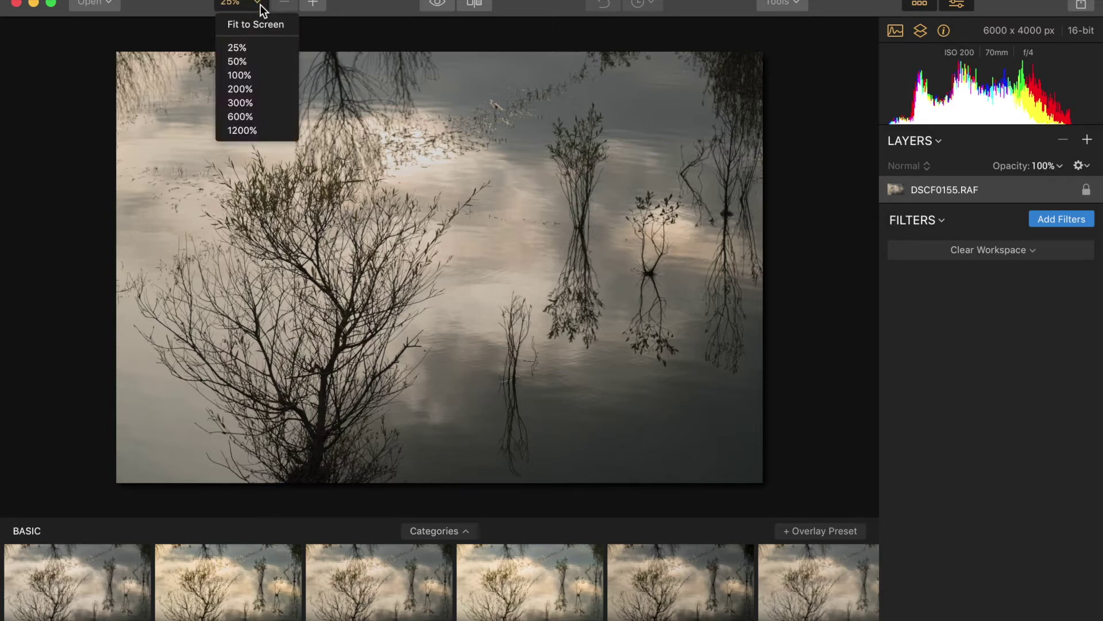
{"action": "left_click", "coordinate": [256, 73]}
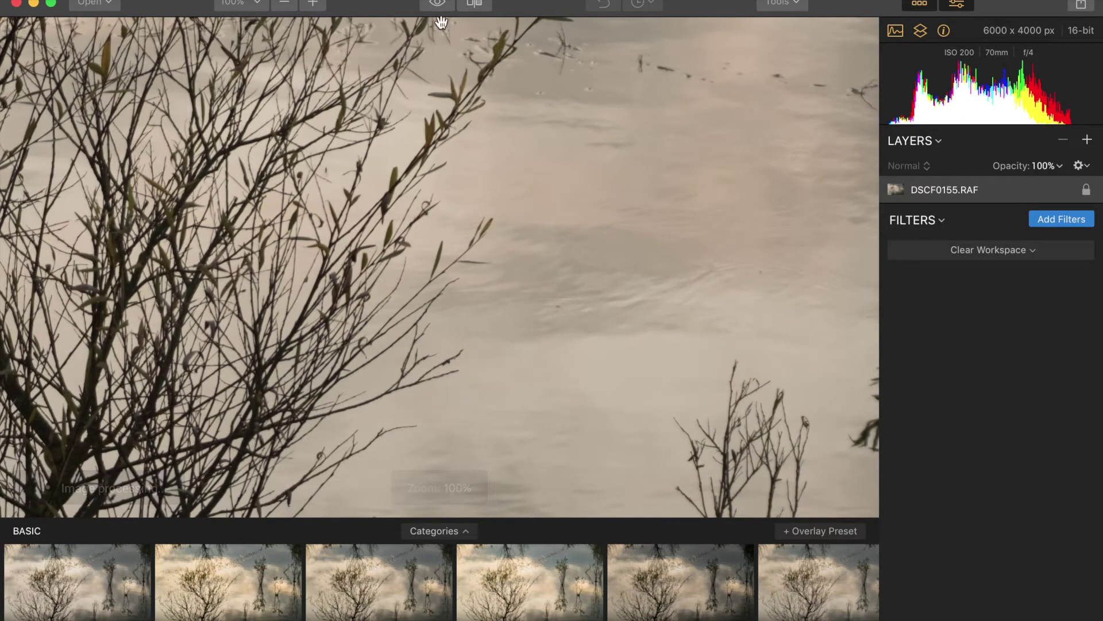
{"action": "left_click_drag", "start_coordinate": [404, 340], "coordinate": [790, 218]}
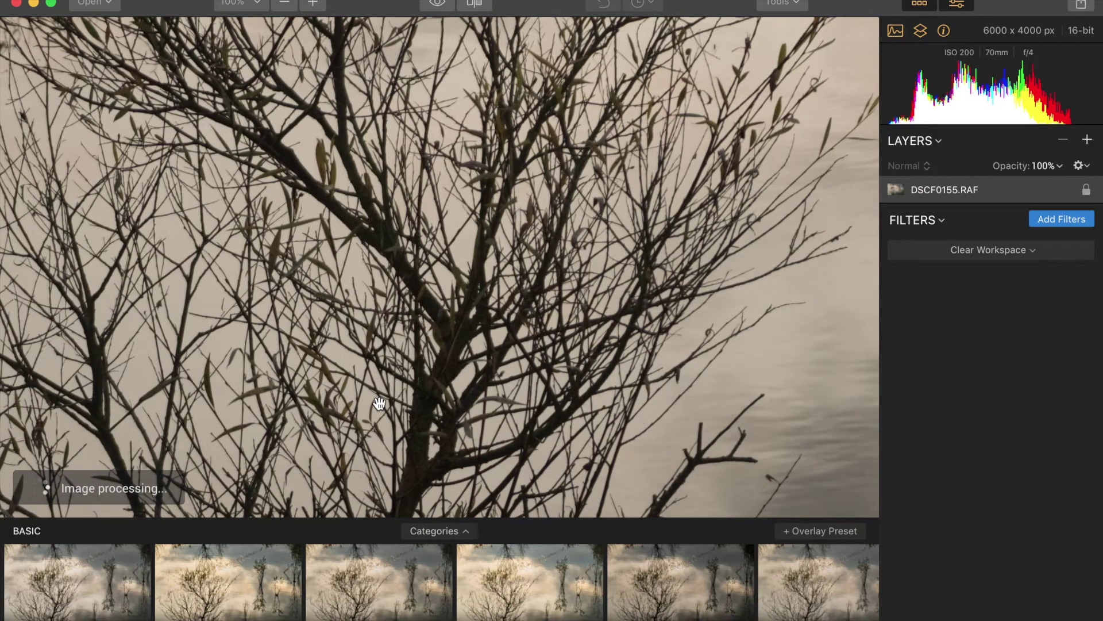
{"action": "left_click_drag", "start_coordinate": [379, 404], "coordinate": [552, 276]}
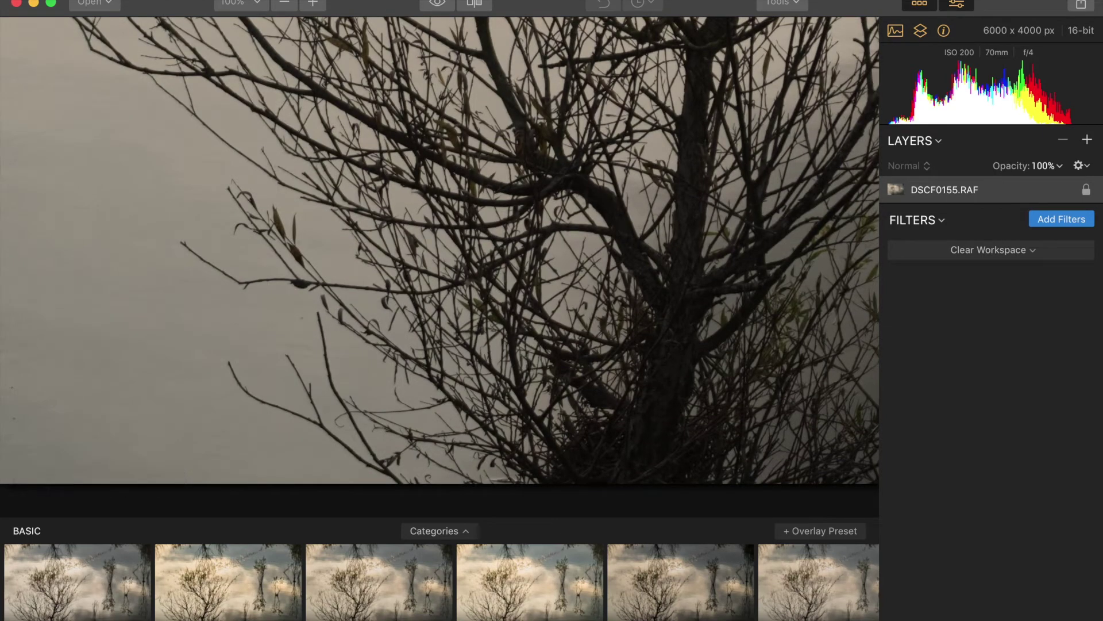
{"action": "left_click", "coordinate": [287, 5]}
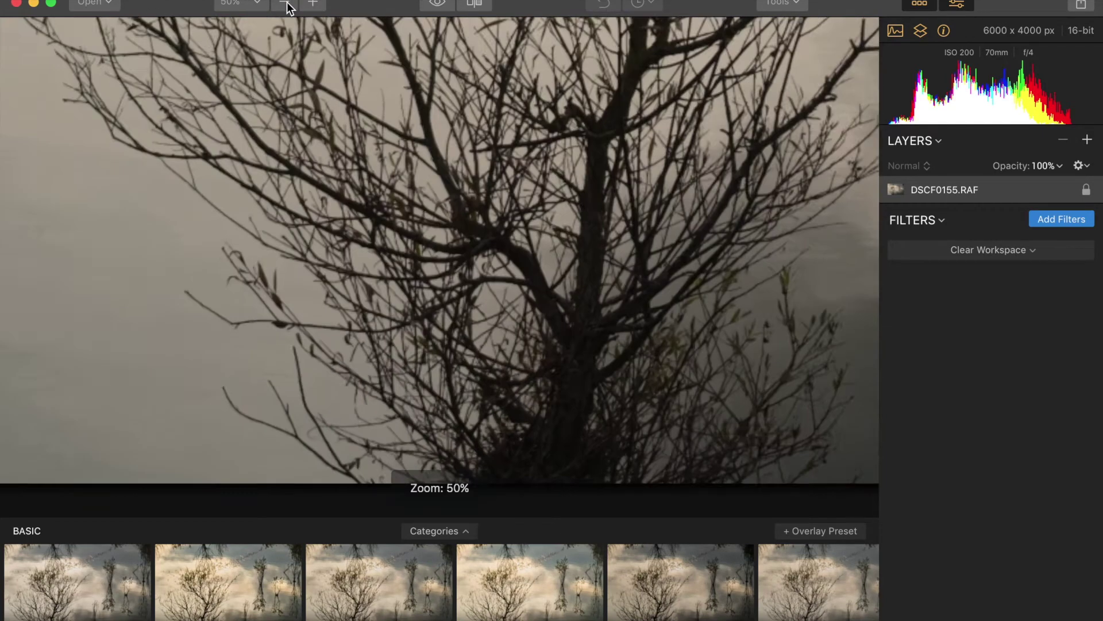
{"action": "left_click", "coordinate": [287, 5]}
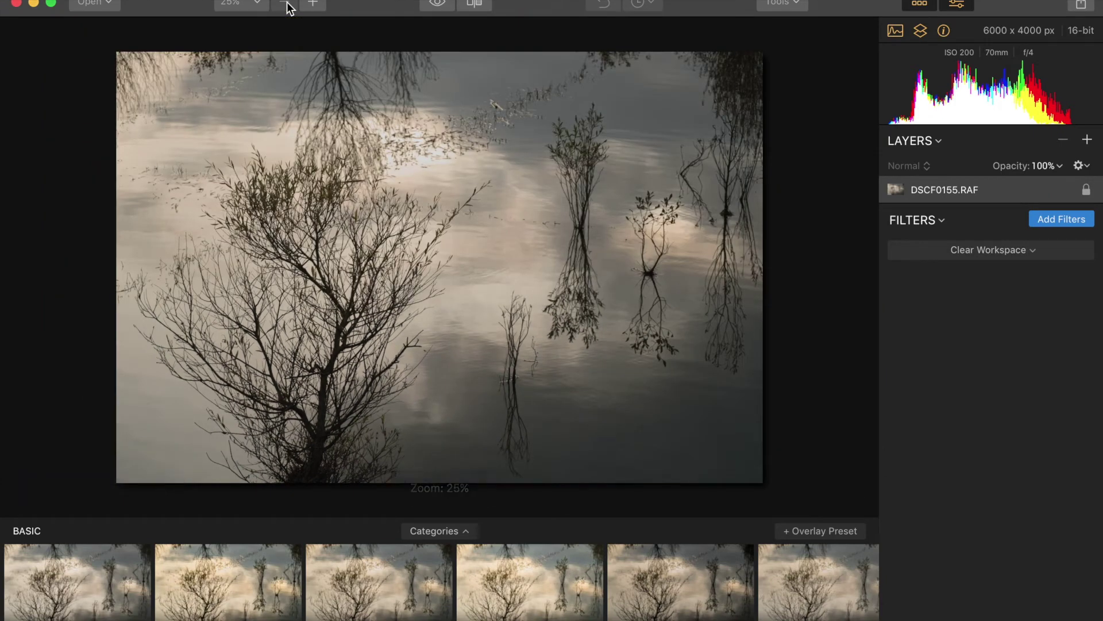
Step: Try the original-image preview and the before/after comparison, and review the available editing tools
{"action": "left_click", "coordinate": [438, 3]}
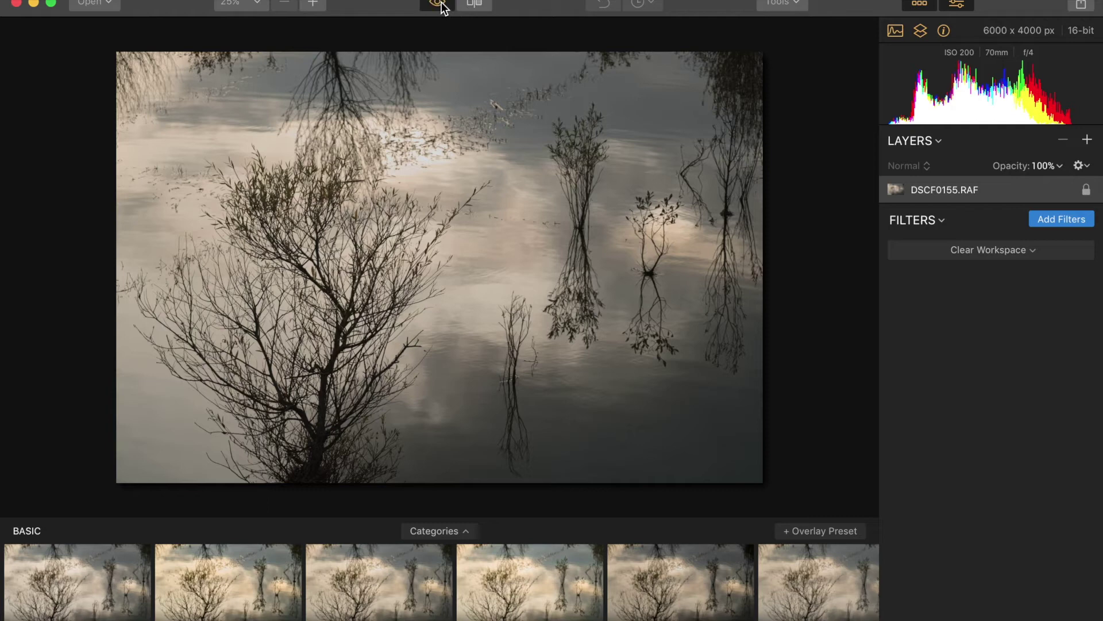
{"action": "left_click", "coordinate": [477, 5]}
{"action": "left_click", "coordinate": [476, 5]}
{"action": "left_click", "coordinate": [796, 5]}
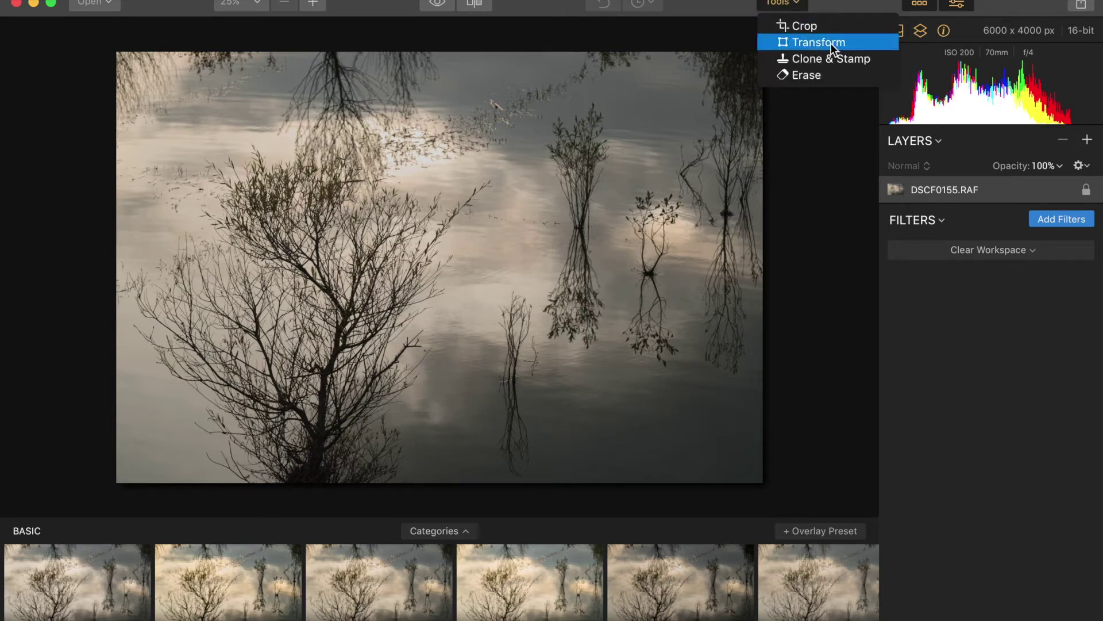
{"action": "left_click", "coordinate": [798, 5]}
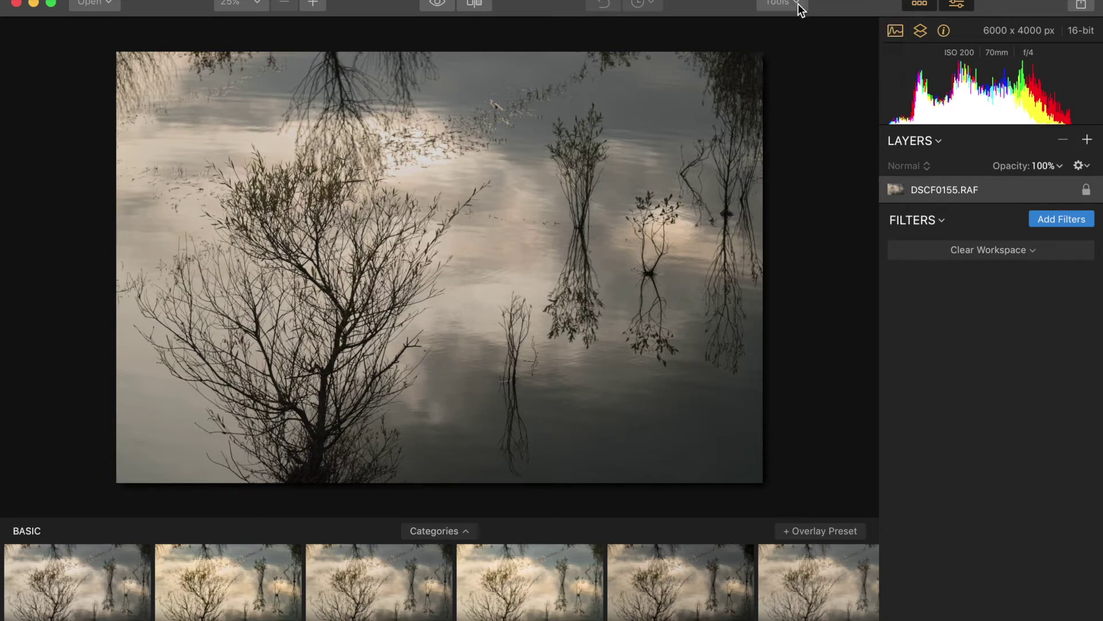
Step: Hide both the preset strip and the layers and filters panel to leave only the photo
{"action": "left_click", "coordinate": [922, 5]}
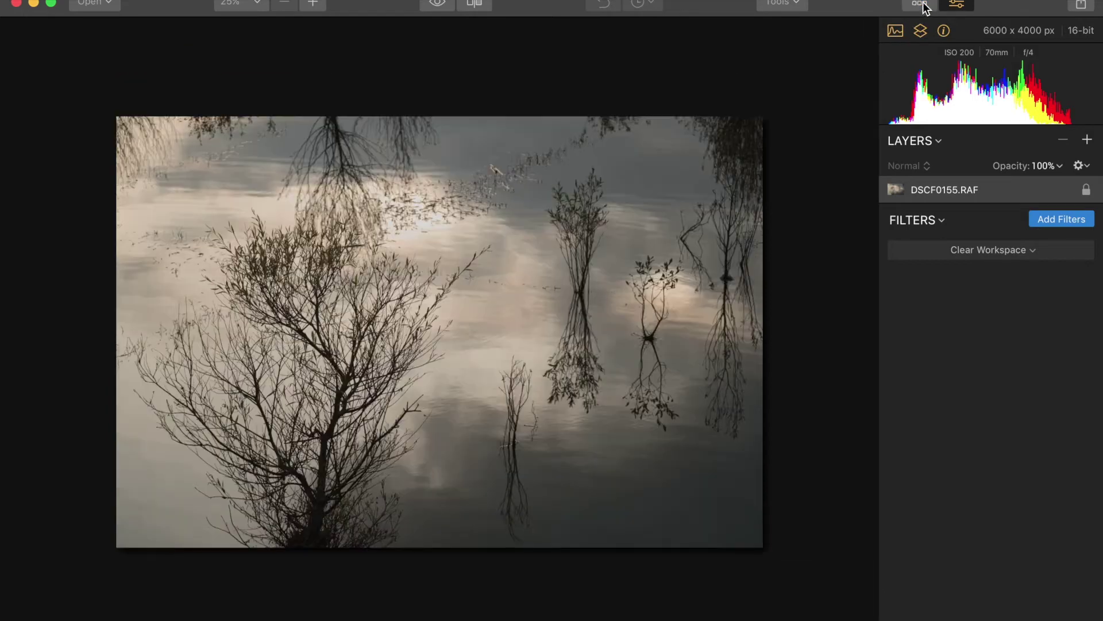
{"action": "left_click", "coordinate": [922, 6]}
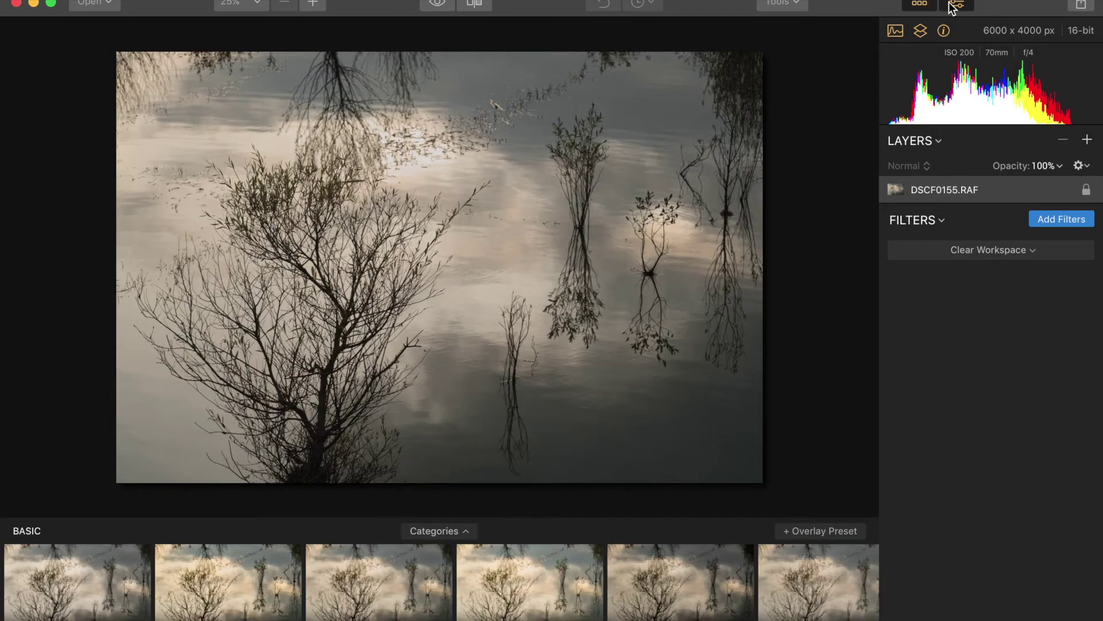
{"action": "left_click", "coordinate": [958, 5]}
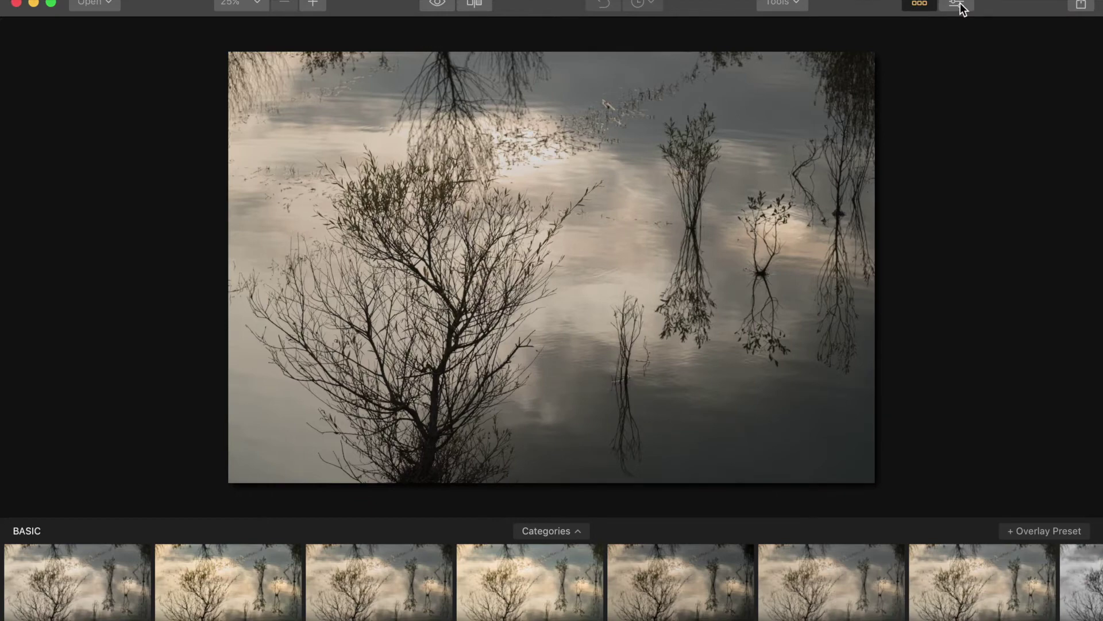
{"action": "left_click", "coordinate": [923, 5]}
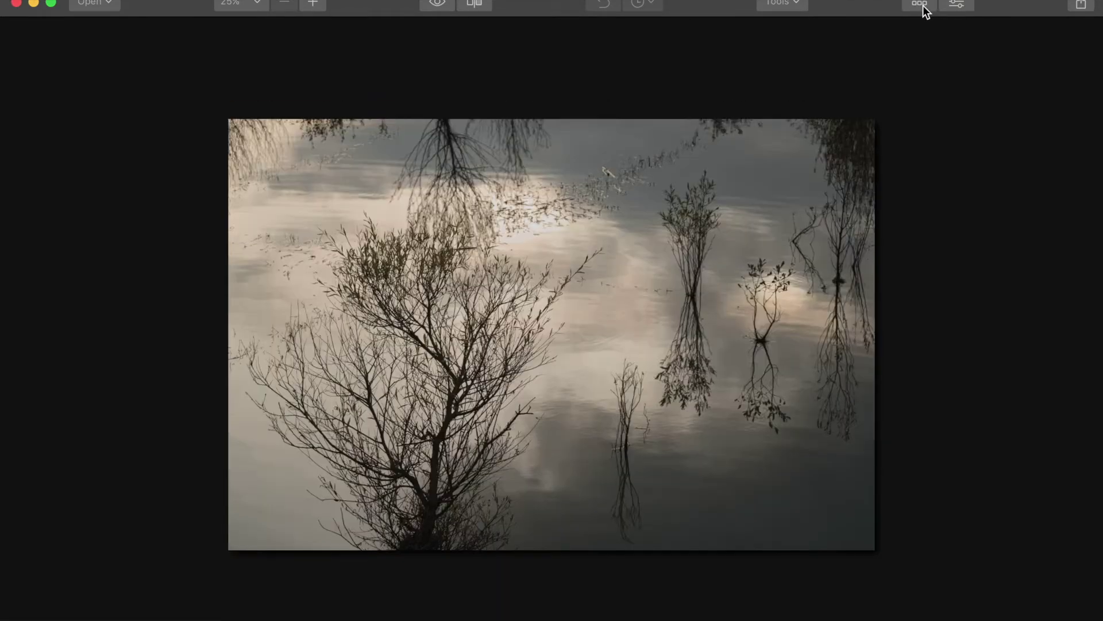
Step: View the photo at 50% zoom and fit it to the enlarged screen area
{"action": "left_click", "coordinate": [313, 4]}
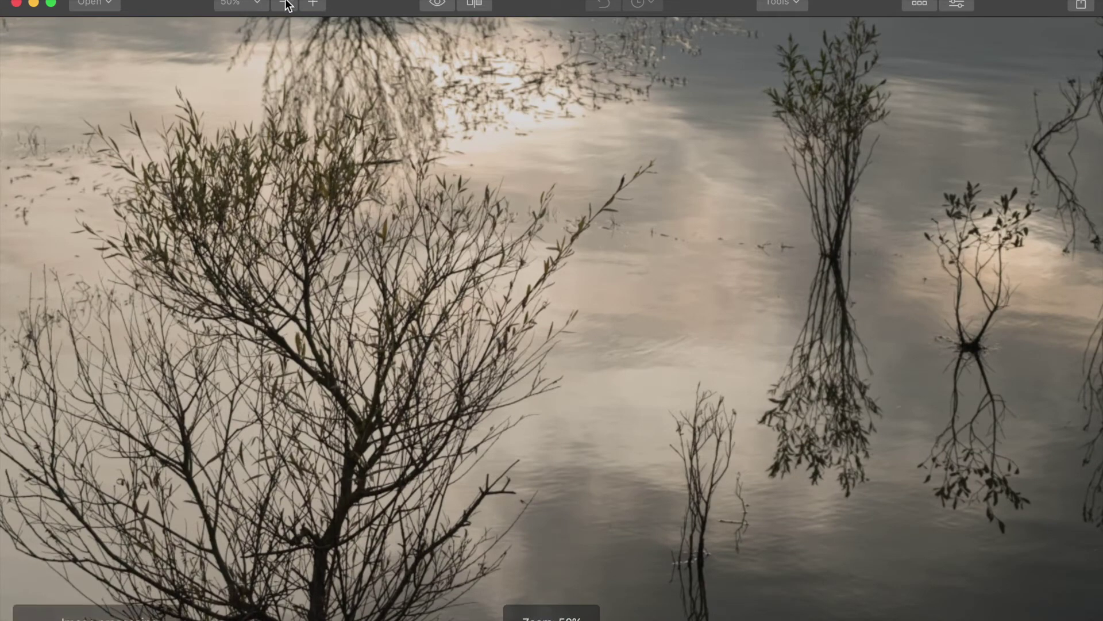
{"action": "left_click", "coordinate": [258, 6]}
{"action": "left_click", "coordinate": [258, 22]}
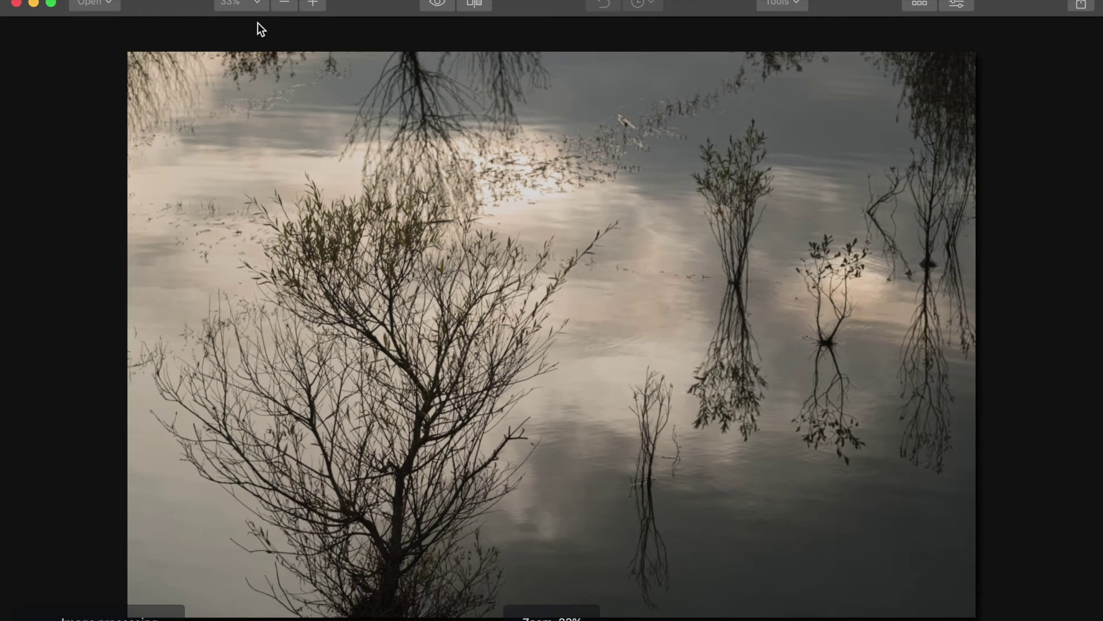
Step: Review the export and sharing destinations for the photo, including the Open In option
{"action": "left_click", "coordinate": [1080, 5]}
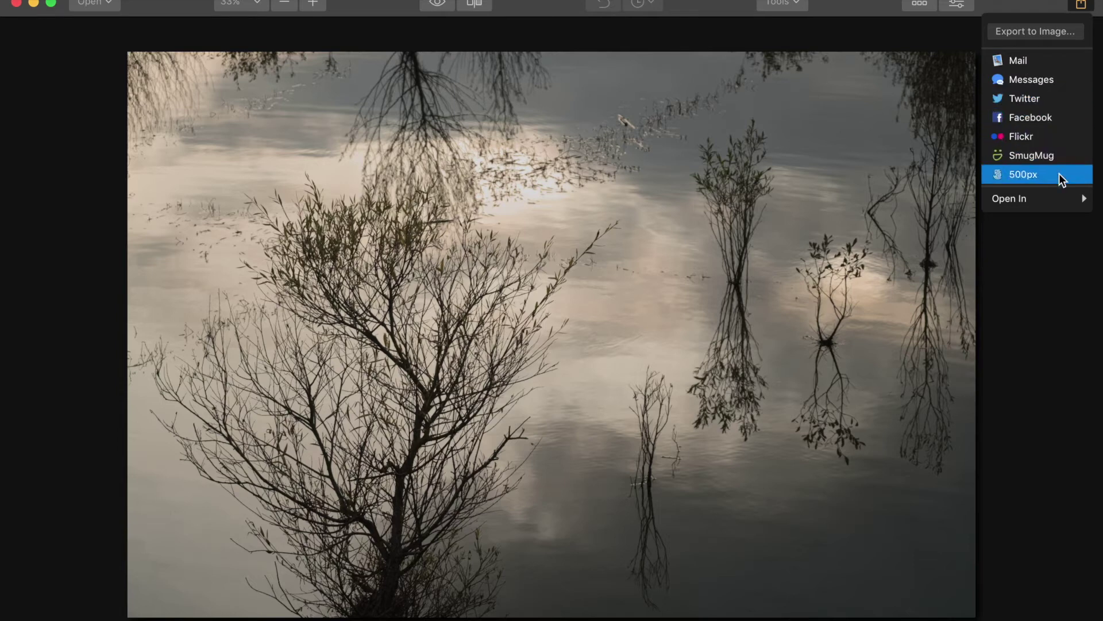
{"action": "mouse_move", "coordinate": [1076, 205]}
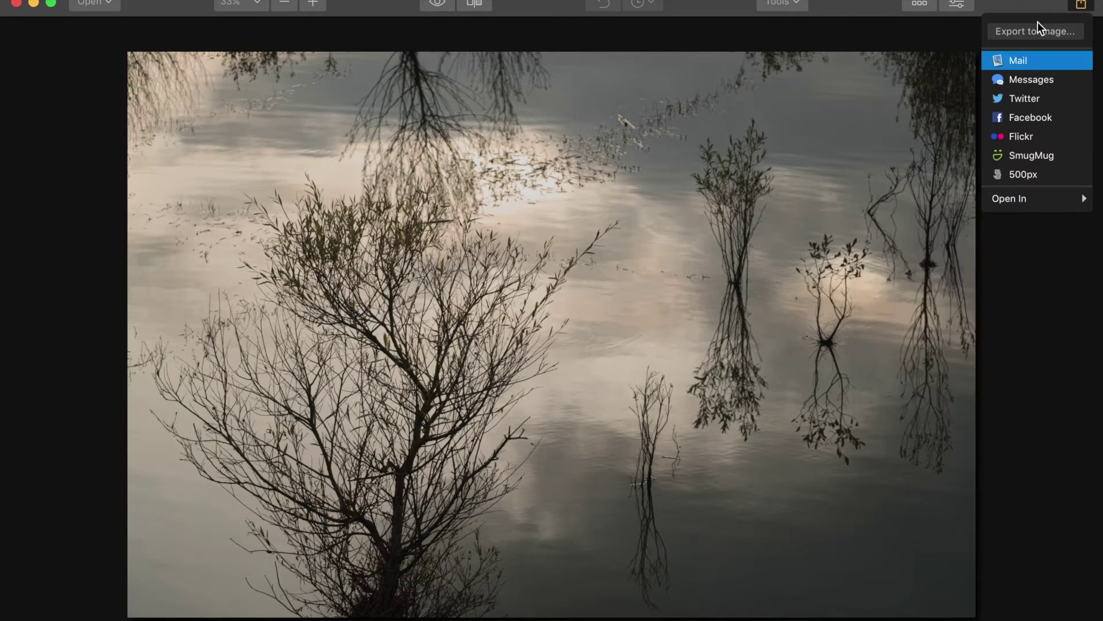
{"action": "left_click", "coordinate": [1030, 4]}
Step: Bring back the layers and filters panel and review the layer commands, including those for the current layer and its mask
{"action": "left_click", "coordinate": [958, 4]}
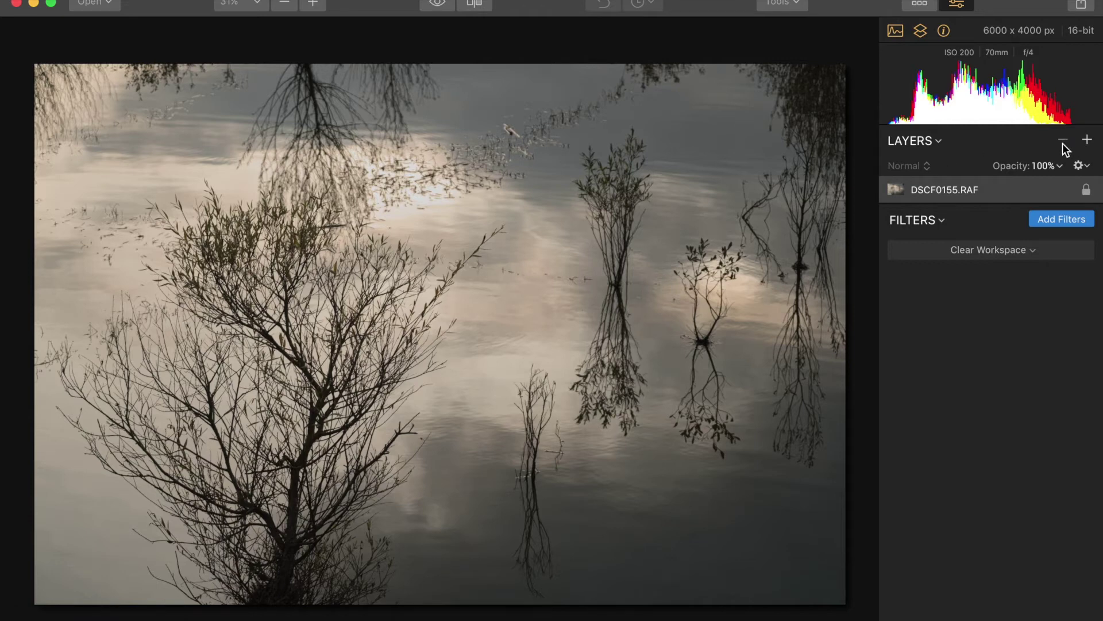
{"action": "left_click", "coordinate": [938, 140]}
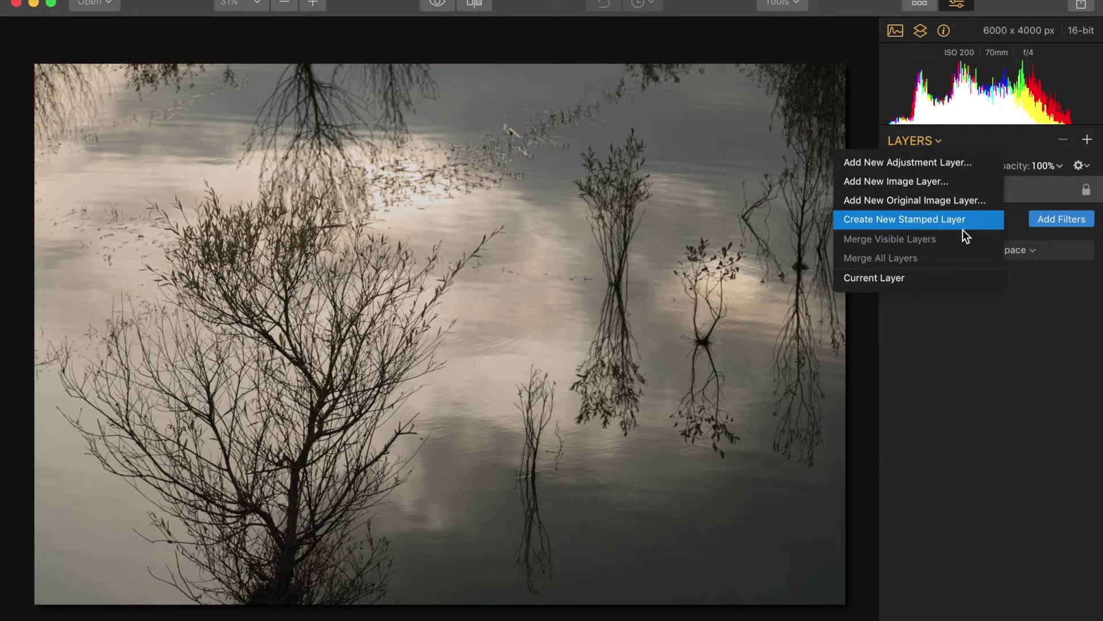
{"action": "mouse_move", "coordinate": [962, 278]}
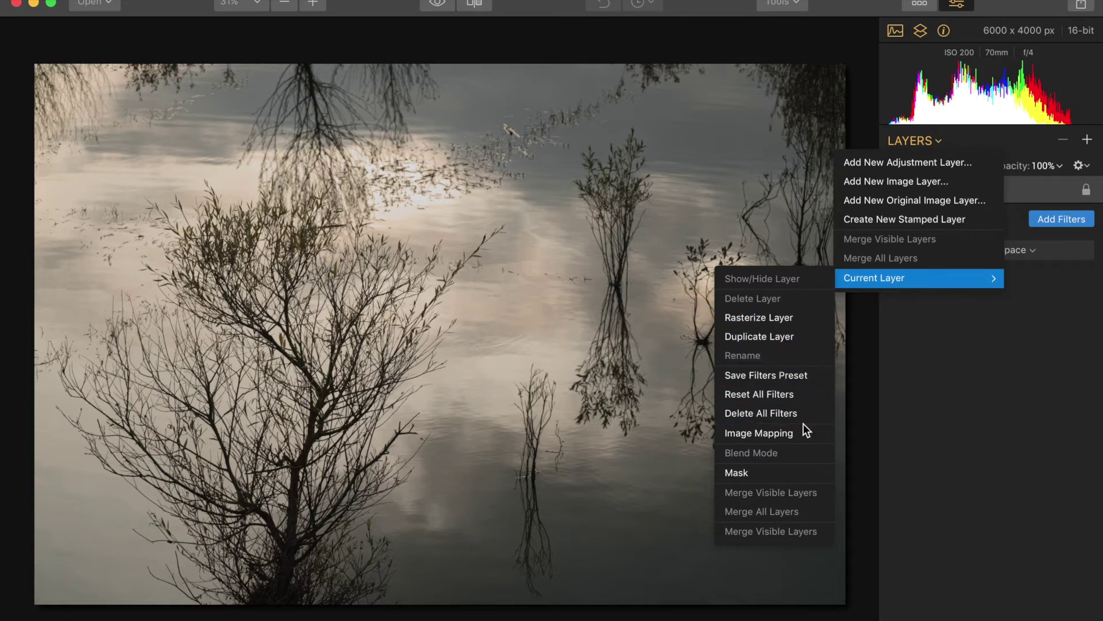
{"action": "mouse_move", "coordinate": [802, 469]}
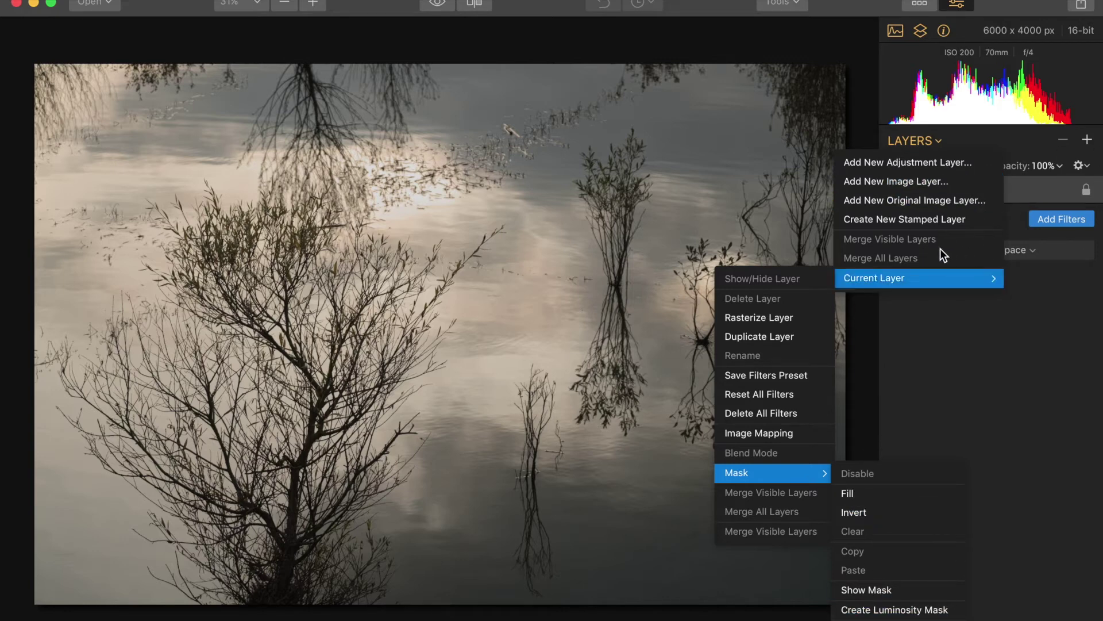
{"action": "left_click", "coordinate": [1029, 354]}
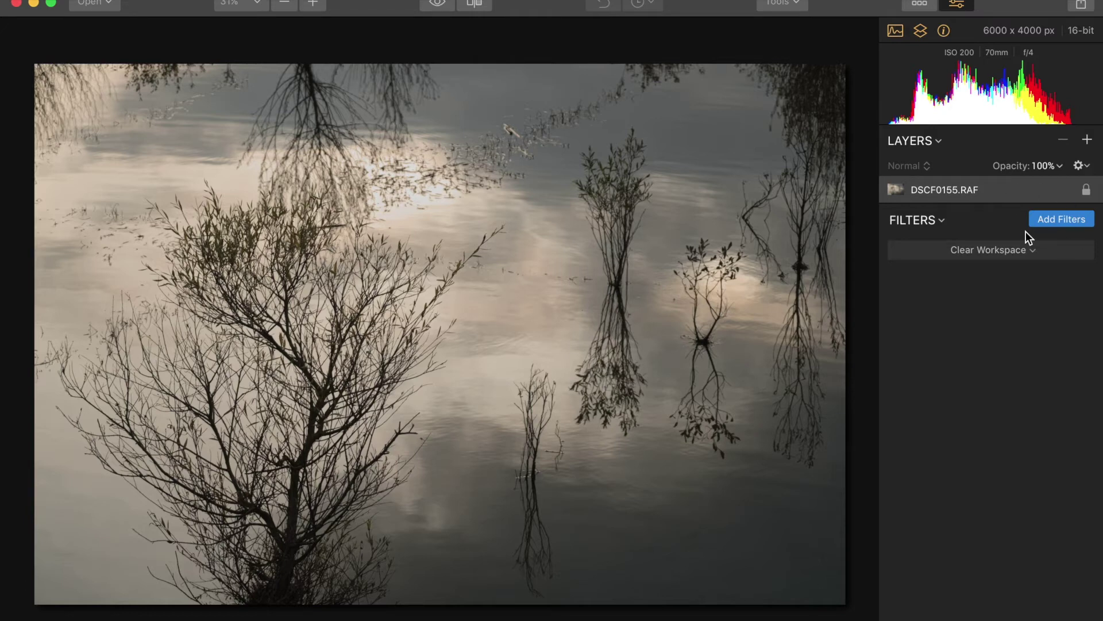
Step: Apply the B & W filter workspace to the photo and look through its filters
{"action": "left_click", "coordinate": [1022, 250]}
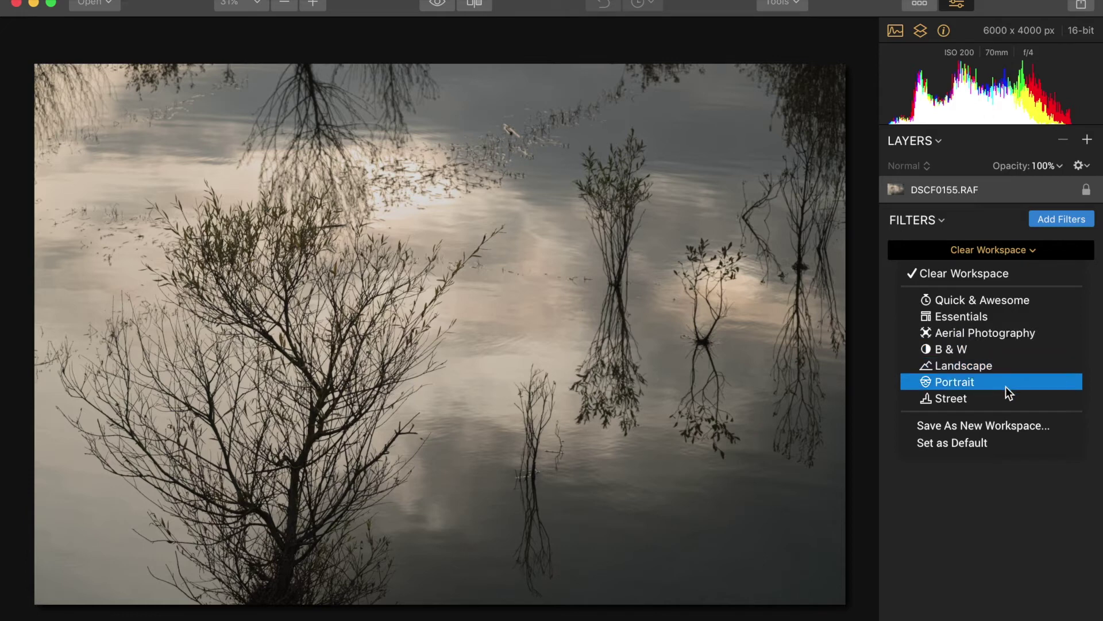
{"action": "left_click", "coordinate": [988, 347]}
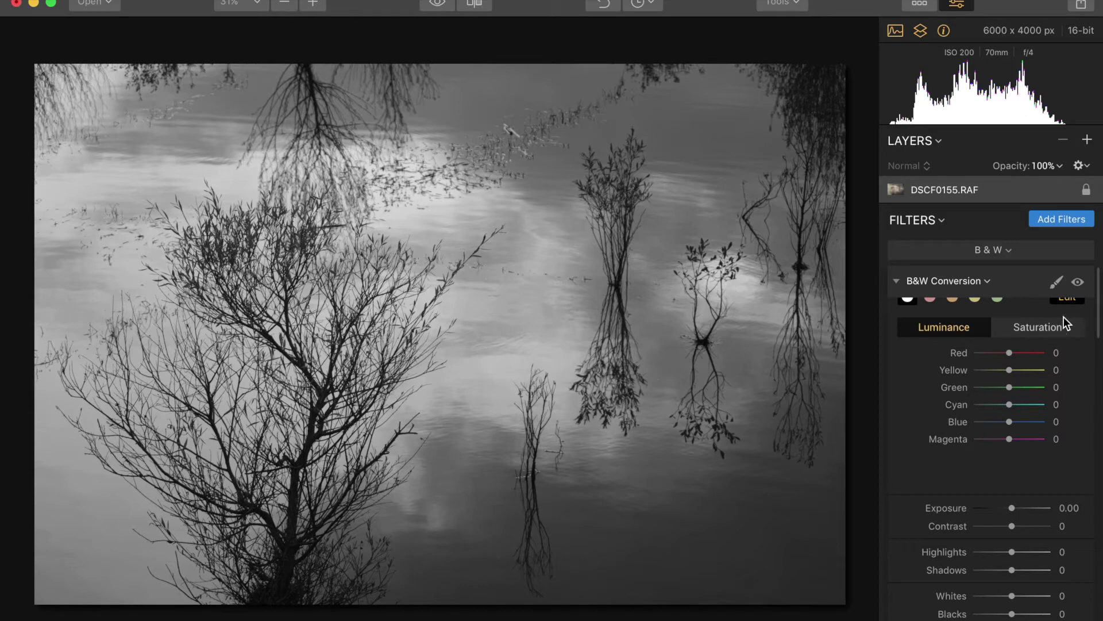
{"action": "scroll", "coordinate": [975, 380], "scroll_direction": "up", "scroll_amount": 1}
{"action": "scroll", "coordinate": [984, 301], "scroll_direction": "down", "scroll_amount": 2}
{"action": "scroll", "coordinate": [983, 302], "scroll_direction": "down", "scroll_amount": 5}
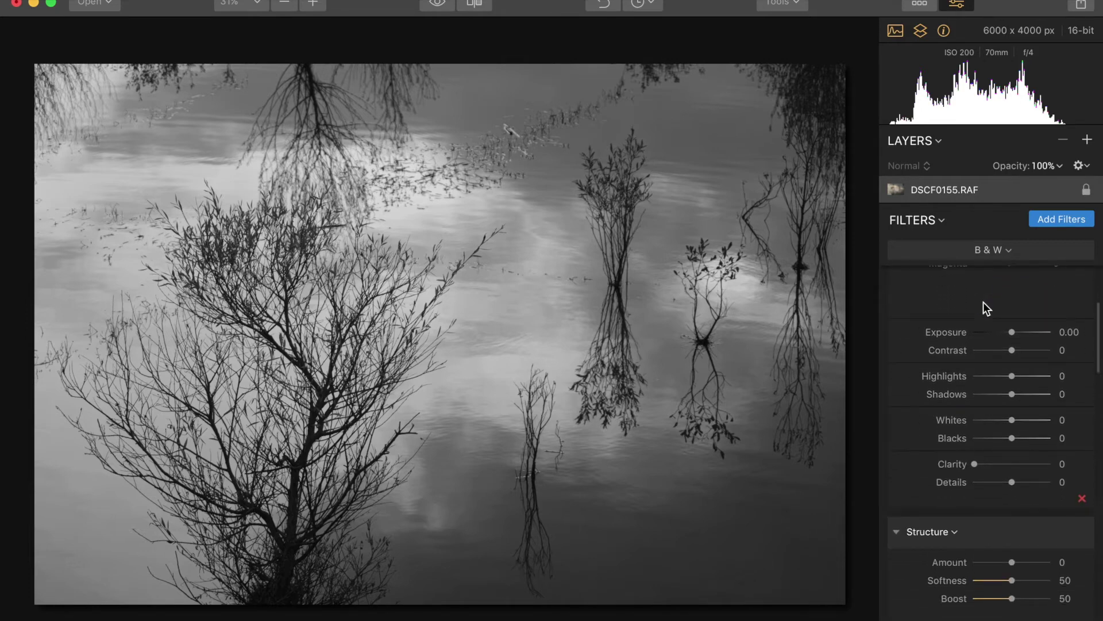
{"action": "scroll", "coordinate": [984, 302], "scroll_direction": "up", "scroll_amount": 6}
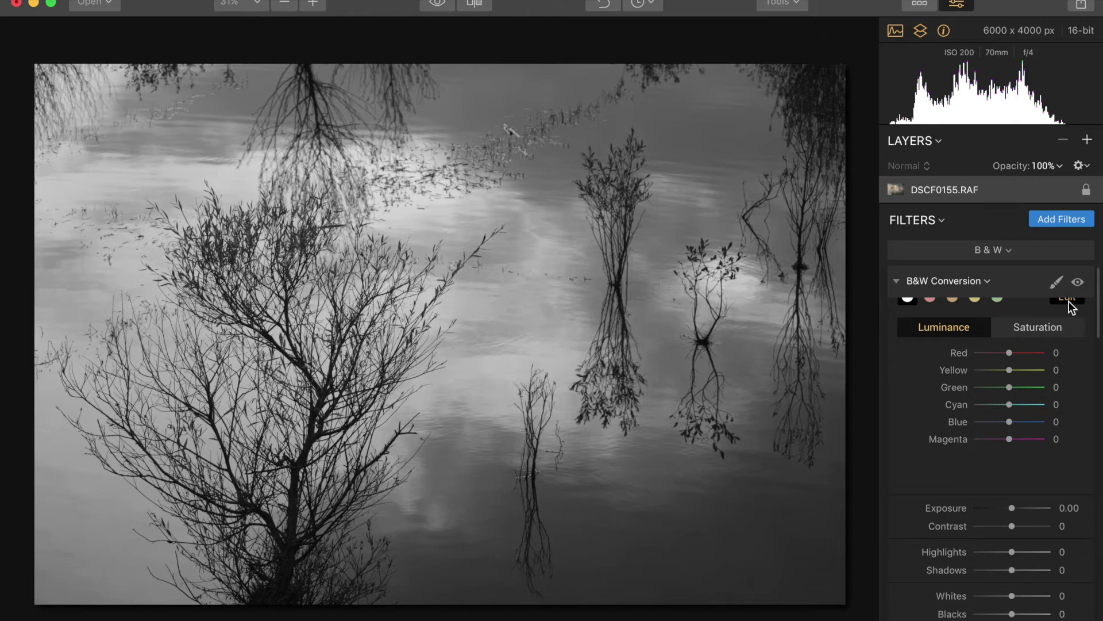
Step: Check the Saturation and Luminance colour sliders of B&W Conversion and set the filter's Exposure to -0.15
{"action": "left_click", "coordinate": [1047, 329]}
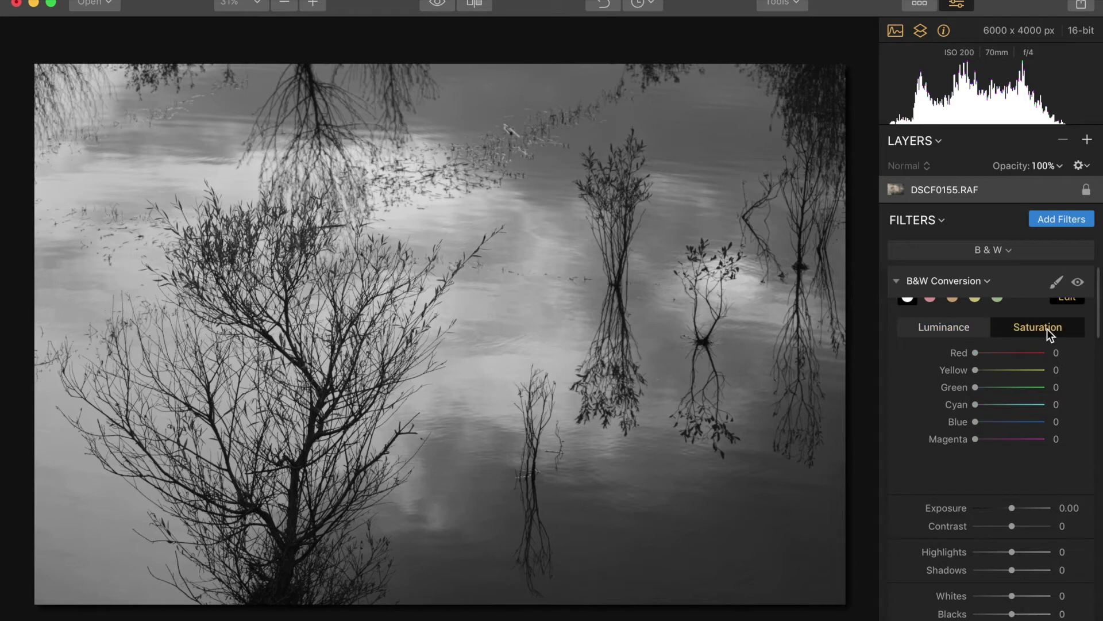
{"action": "left_click", "coordinate": [975, 329]}
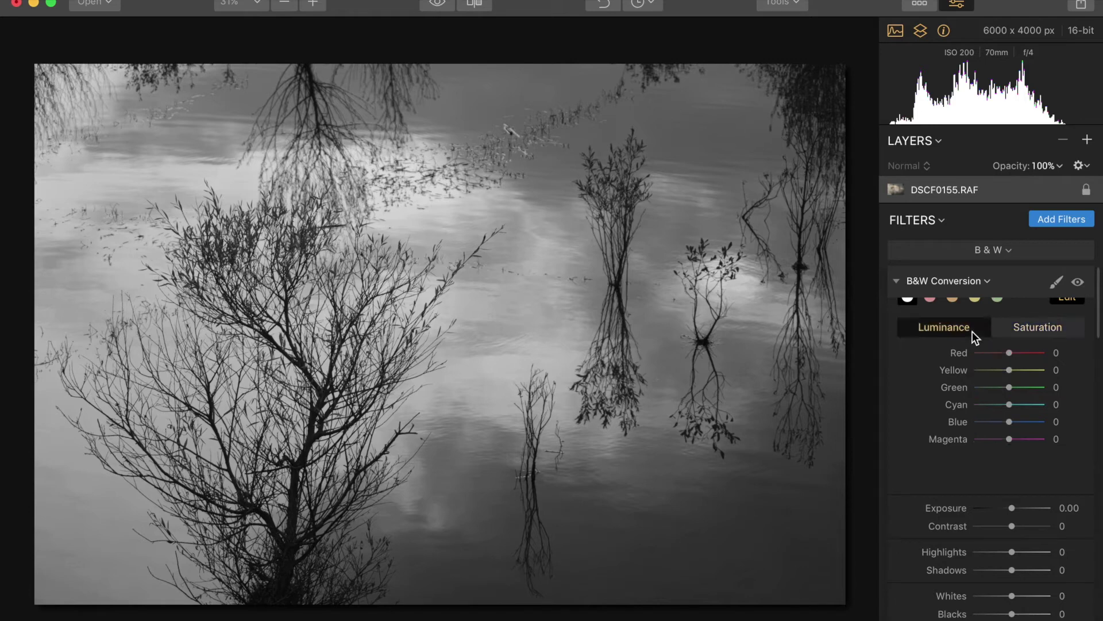
{"action": "scroll", "coordinate": [1005, 460], "scroll_direction": "down", "scroll_amount": 2}
{"action": "scroll", "coordinate": [1001, 450], "scroll_direction": "down", "scroll_amount": 2}
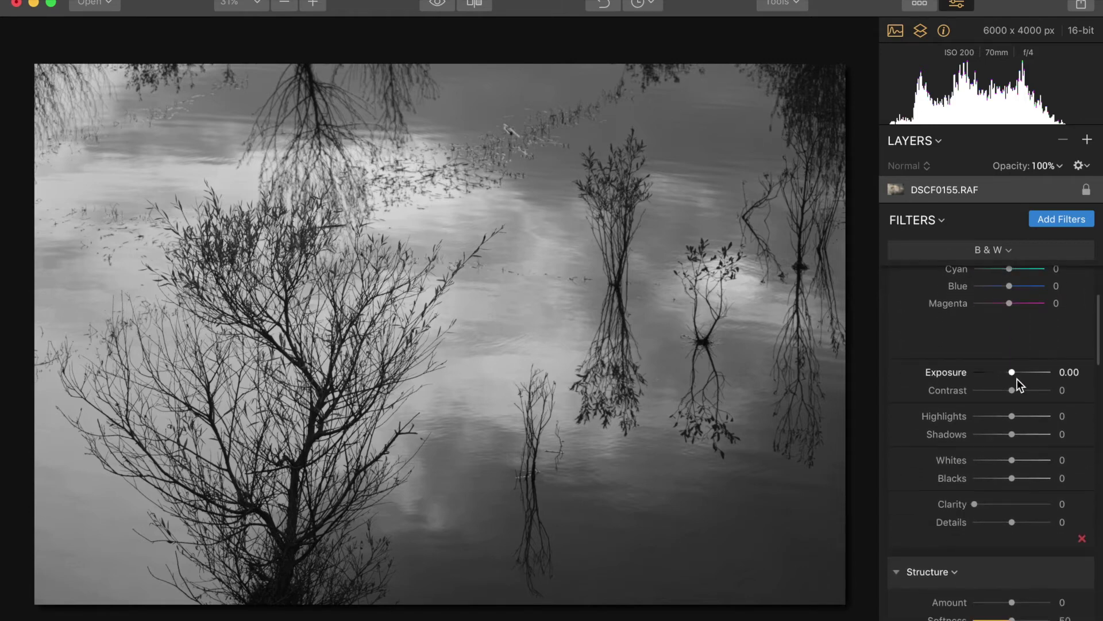
{"action": "mouse_move", "coordinate": [1012, 373]}
{"action": "left_mouse_down"}
{"action": "mouse_move", "coordinate": [967, 375]}
{"action": "mouse_move", "coordinate": [1073, 379]}
{"action": "mouse_move", "coordinate": [988, 387]}
{"action": "mouse_move", "coordinate": [1011, 382]}
{"action": "left_mouse_up"}
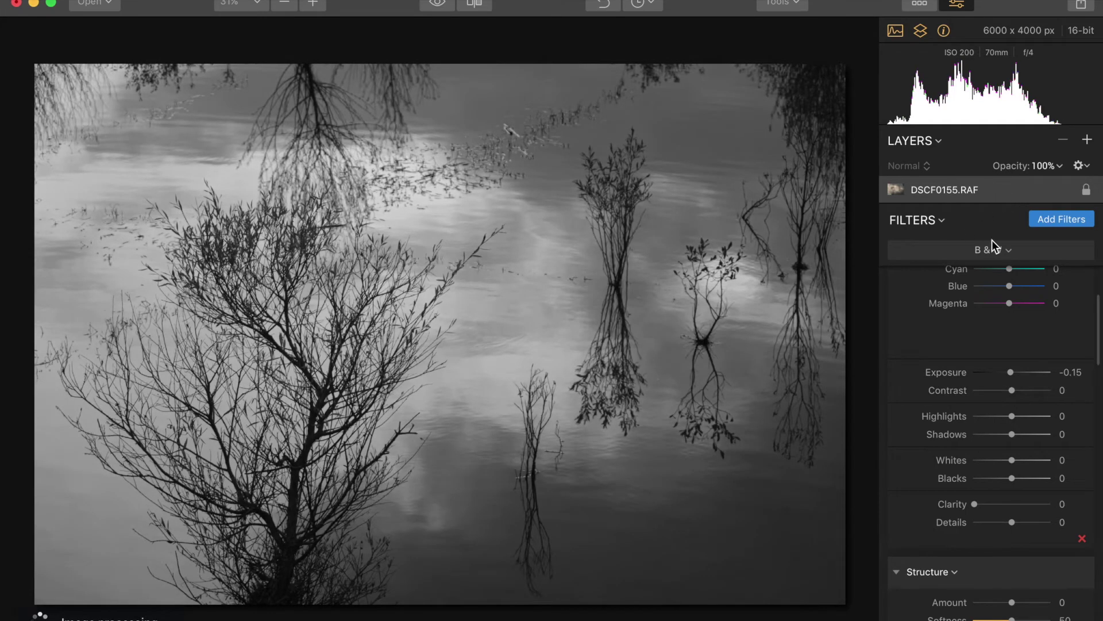
Step: Reset all filters on the photo layer
{"action": "left_click", "coordinate": [938, 220]}
{"action": "left_click", "coordinate": [938, 219]}
{"action": "left_click", "coordinate": [939, 218]}
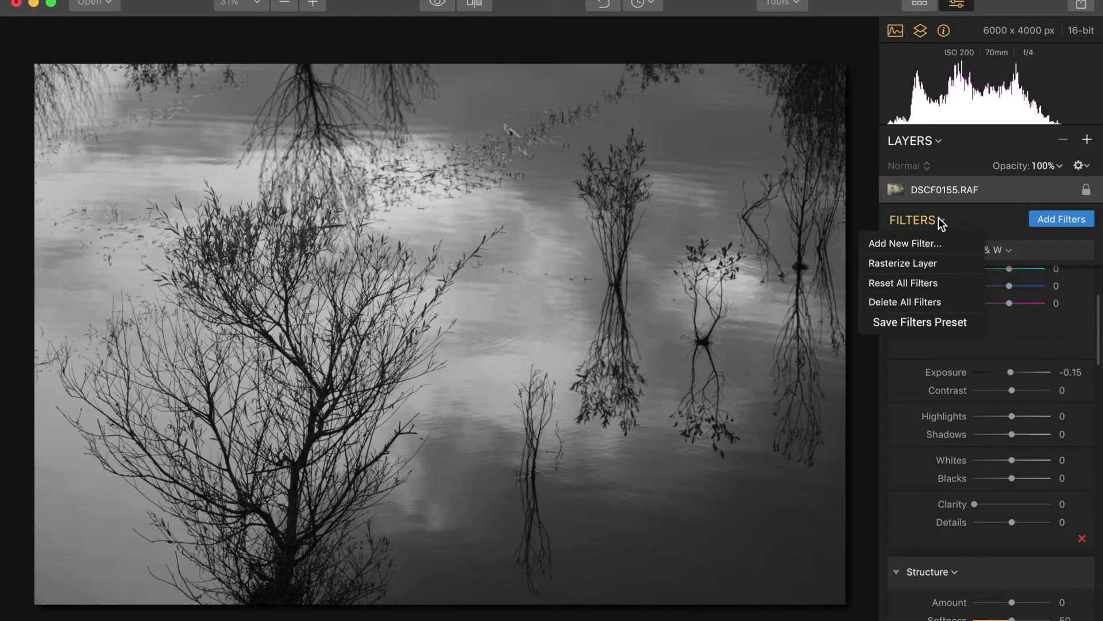
{"action": "left_click", "coordinate": [928, 283]}
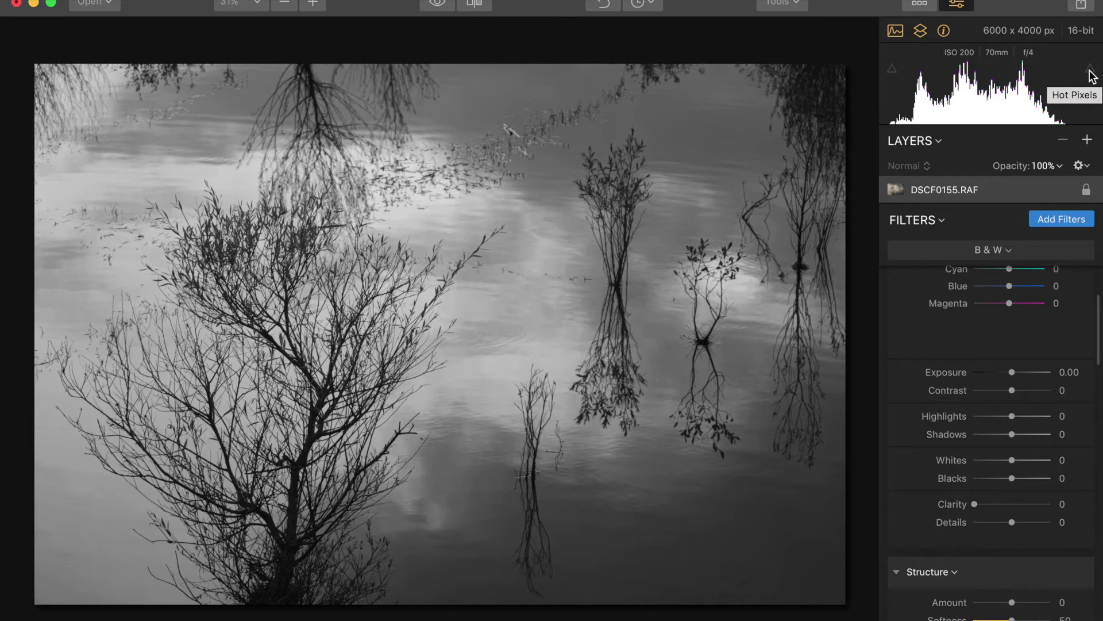
Step: Try B&W Conversion's Exposure at -5.00, 5.00 and 0.30, and reset all filters
{"action": "scroll", "coordinate": [1001, 329], "scroll_direction": "up", "scroll_amount": 3}
{"action": "scroll", "coordinate": [1001, 330], "scroll_direction": "down", "scroll_amount": 4}
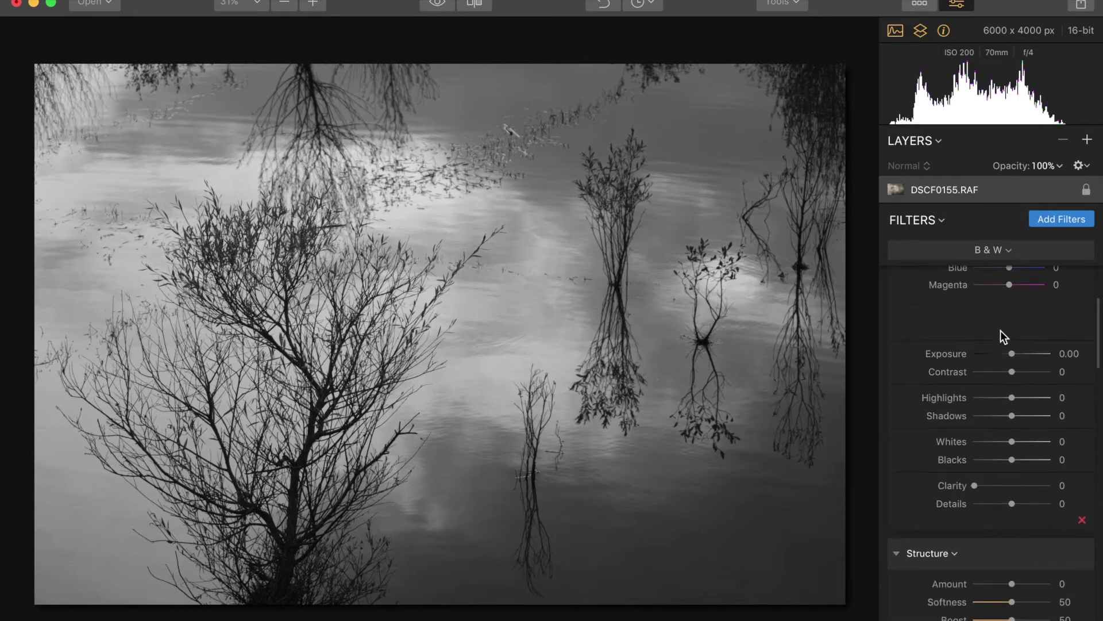
{"action": "scroll", "coordinate": [1001, 332], "scroll_direction": "down", "scroll_amount": 3}
{"action": "left_click_drag", "start_coordinate": [1012, 297], "coordinate": [963, 301]}
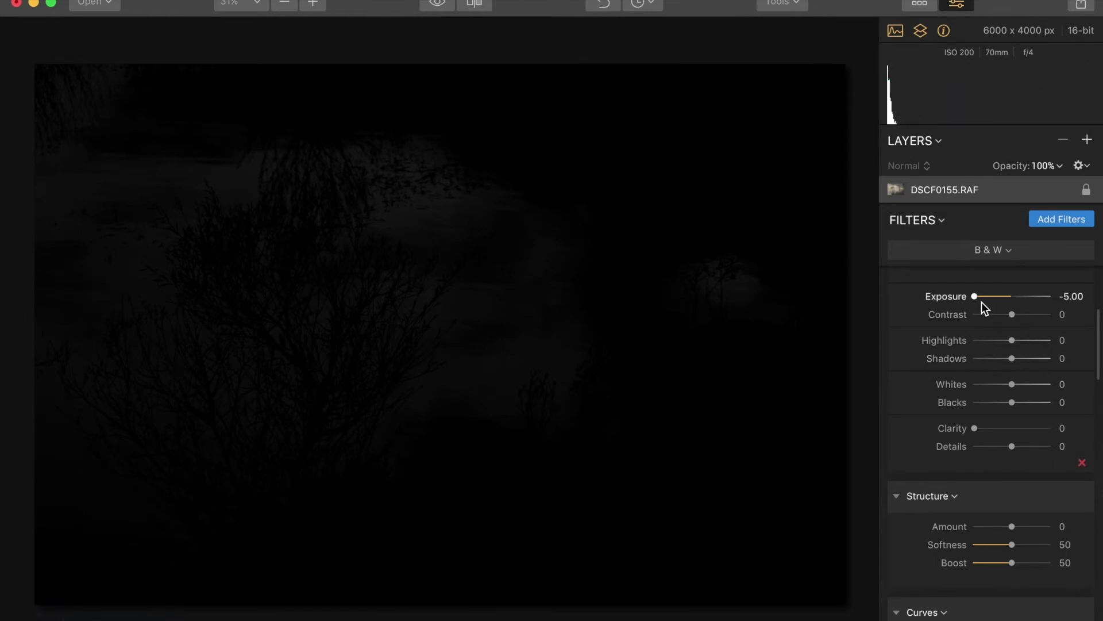
{"action": "left_click_drag", "start_coordinate": [974, 295], "coordinate": [1053, 289]}
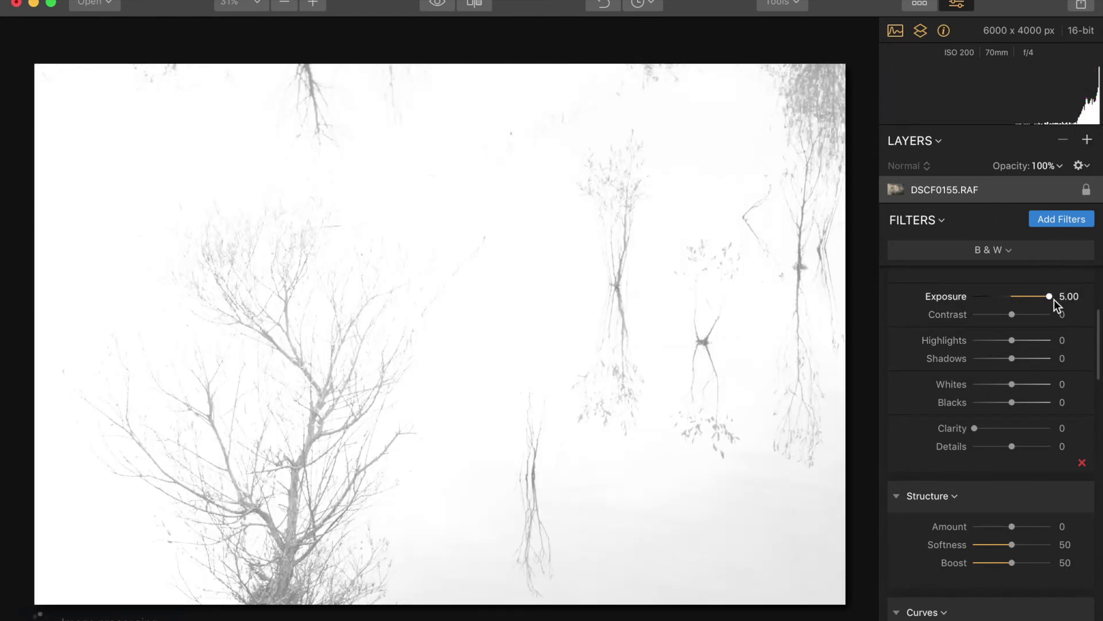
{"action": "left_click_drag", "start_coordinate": [1033, 297], "coordinate": [1018, 302]}
{"action": "left_click", "coordinate": [931, 221]}
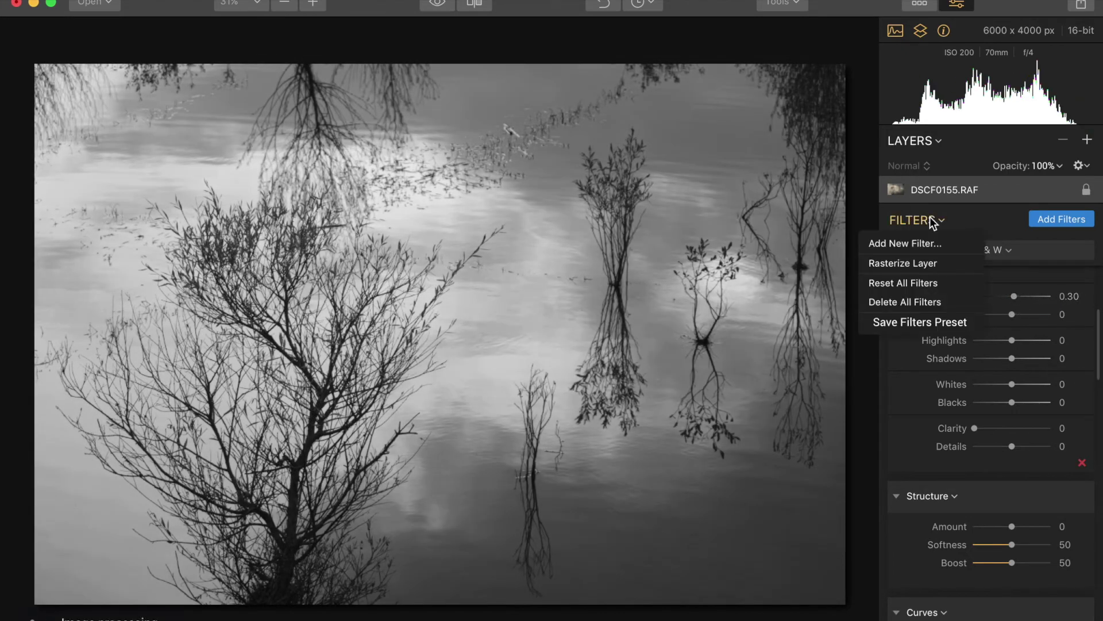
{"action": "left_click", "coordinate": [913, 282]}
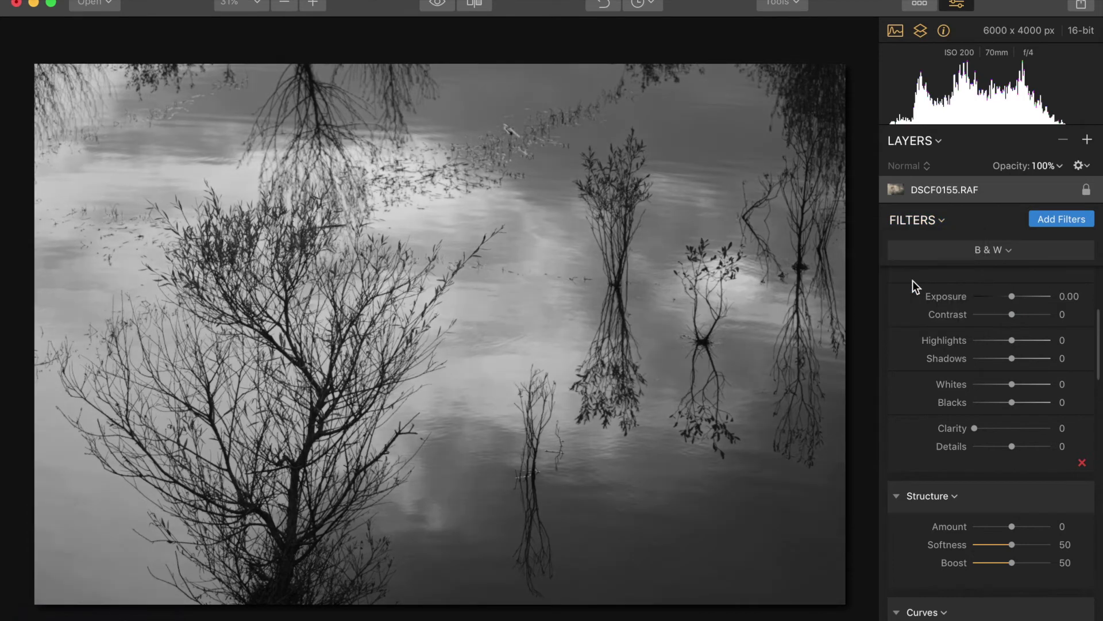
Step: Review the photo's edit history and look through the B & W workspace filters from Structure down to Vignette
{"action": "left_click", "coordinate": [655, 4]}
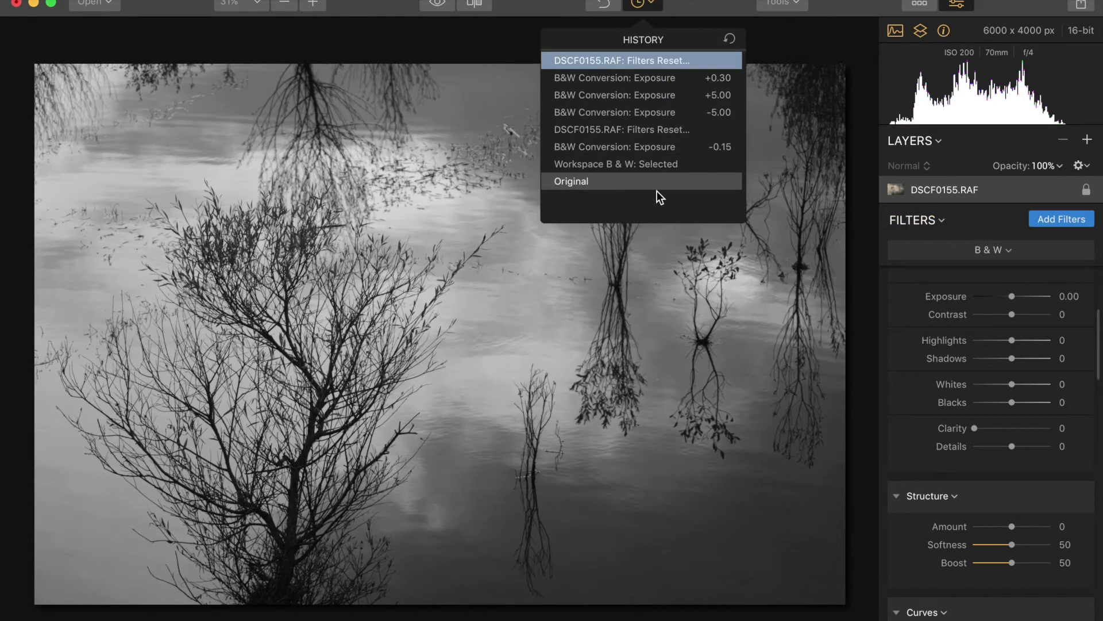
{"action": "left_click", "coordinate": [702, 3]}
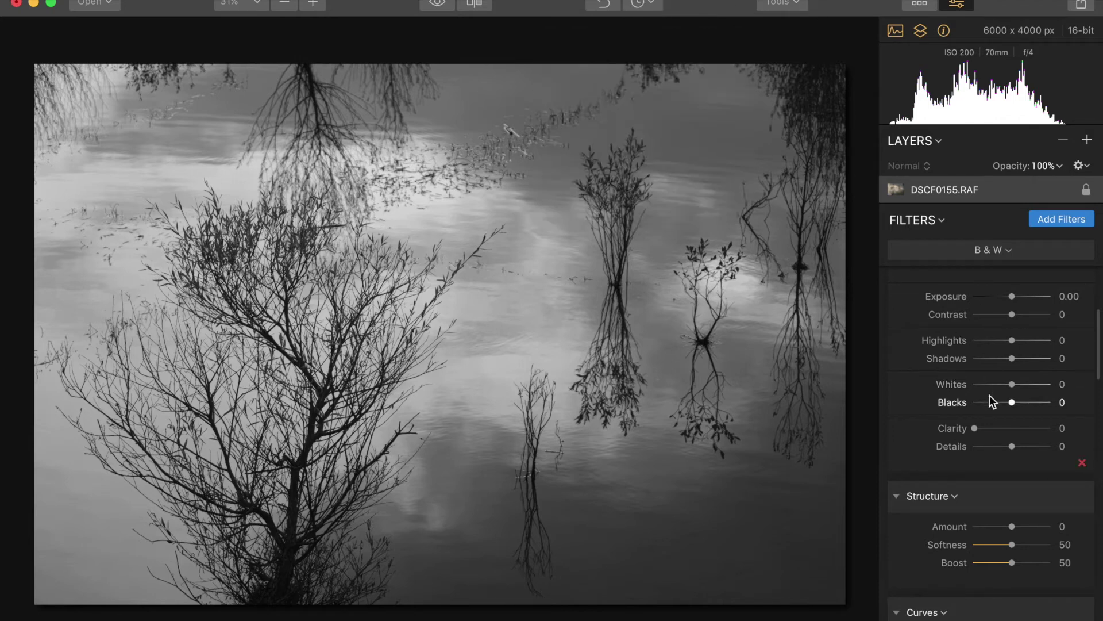
{"action": "scroll", "coordinate": [990, 396], "scroll_direction": "down", "scroll_amount": 10}
{"action": "scroll", "coordinate": [989, 396], "scroll_direction": "down", "scroll_amount": 5}
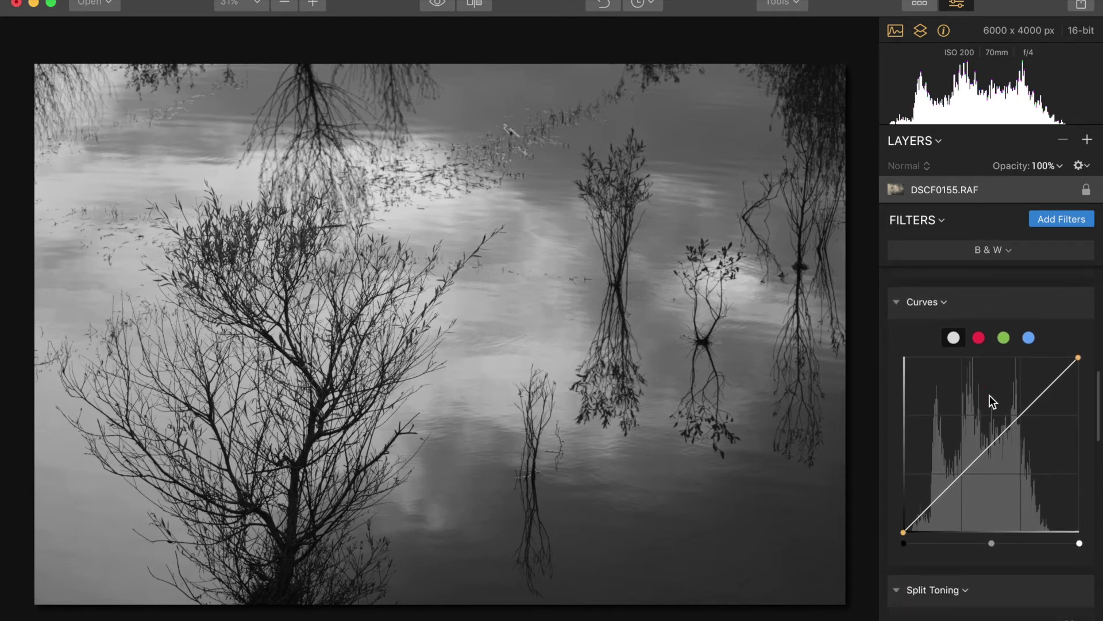
{"action": "scroll", "coordinate": [989, 394], "scroll_direction": "down", "scroll_amount": 15}
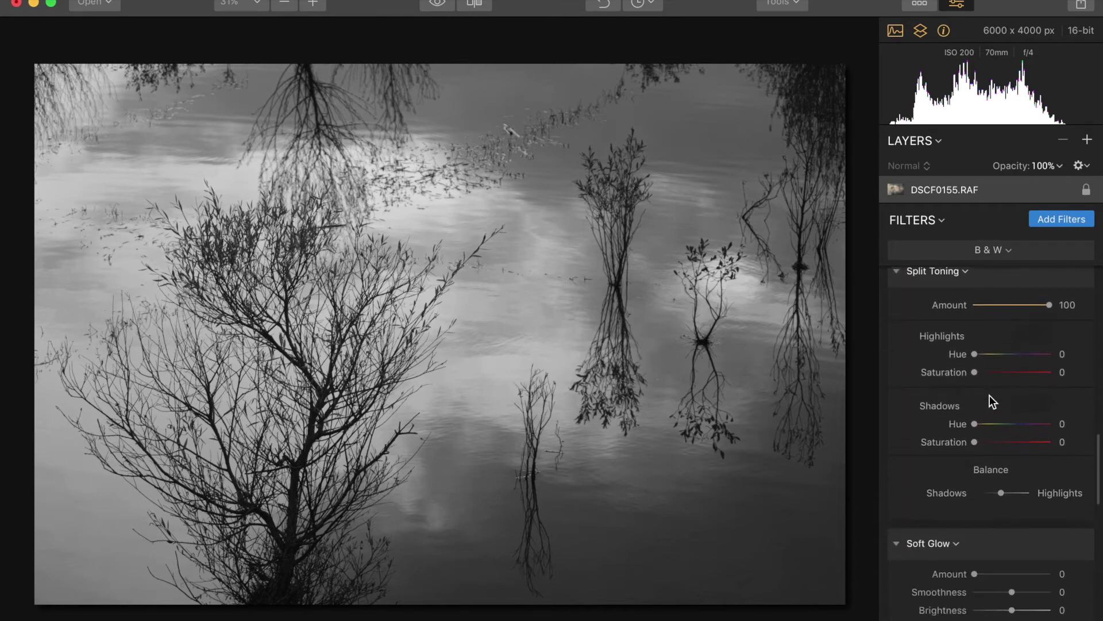
{"action": "scroll", "coordinate": [989, 395], "scroll_direction": "down", "scroll_amount": 8}
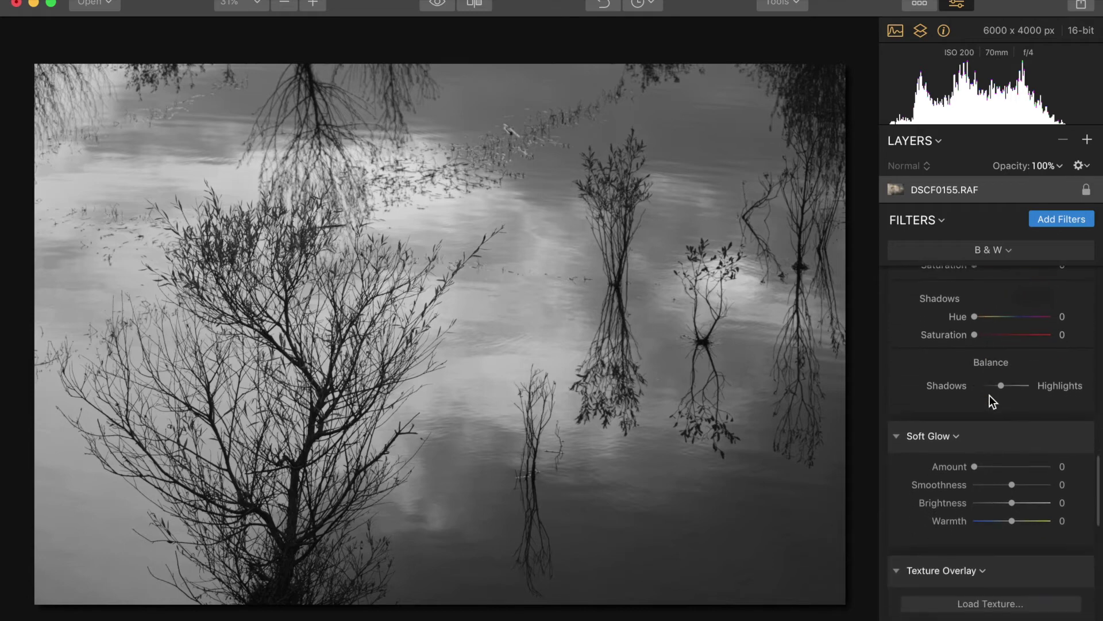
{"action": "scroll", "coordinate": [990, 395], "scroll_direction": "down", "scroll_amount": 12}
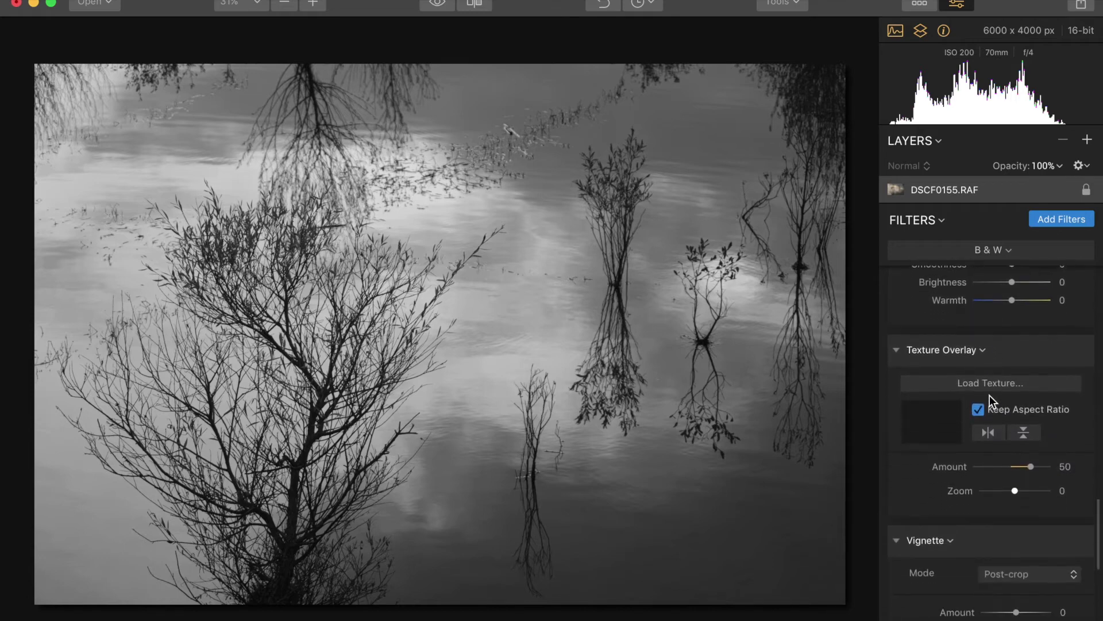
{"action": "scroll", "coordinate": [989, 395], "scroll_direction": "down", "scroll_amount": 6}
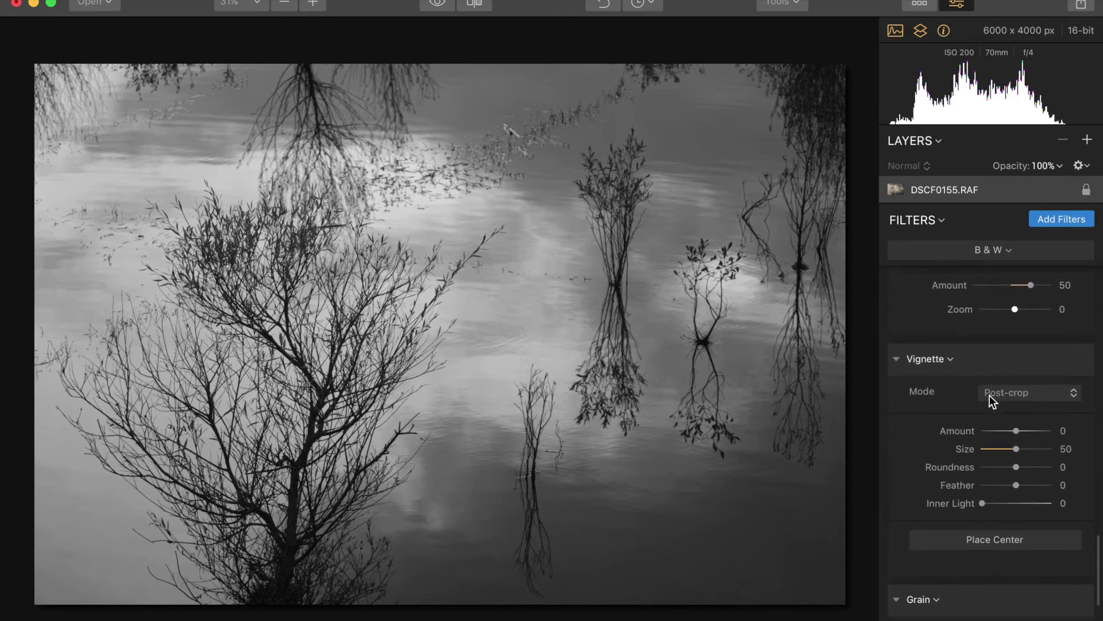
Step: Try a vignette with Amount -86, Size 55 and Feather -1, and reset the Vignette filter
{"action": "scroll", "coordinate": [990, 395], "scroll_direction": "down", "scroll_amount": 1}
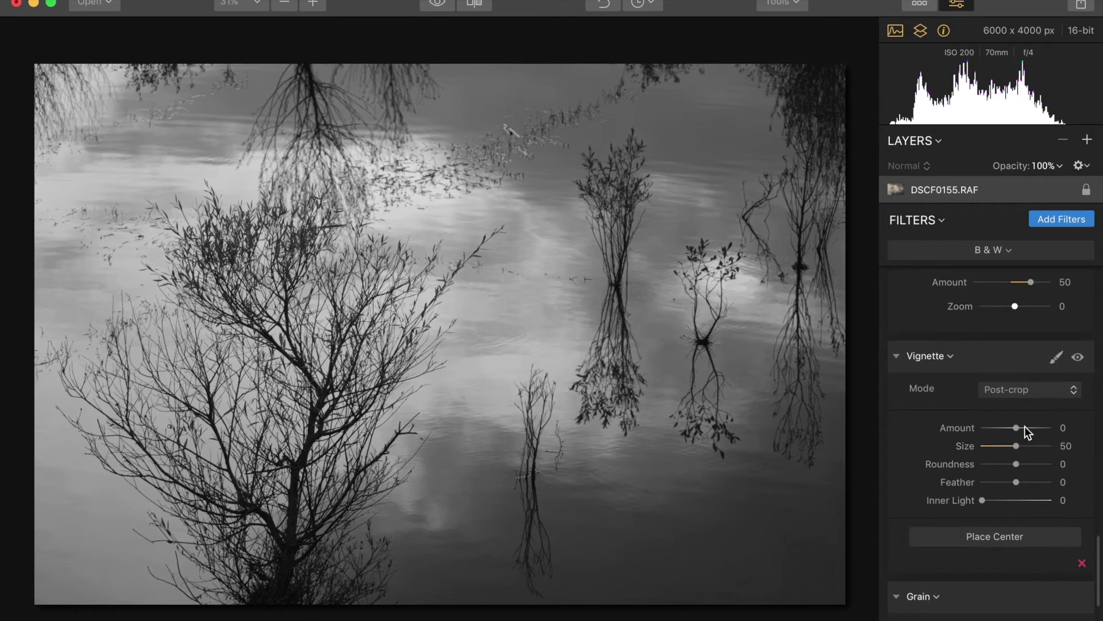
{"action": "left_click_drag", "start_coordinate": [1016, 428], "coordinate": [881, 484]}
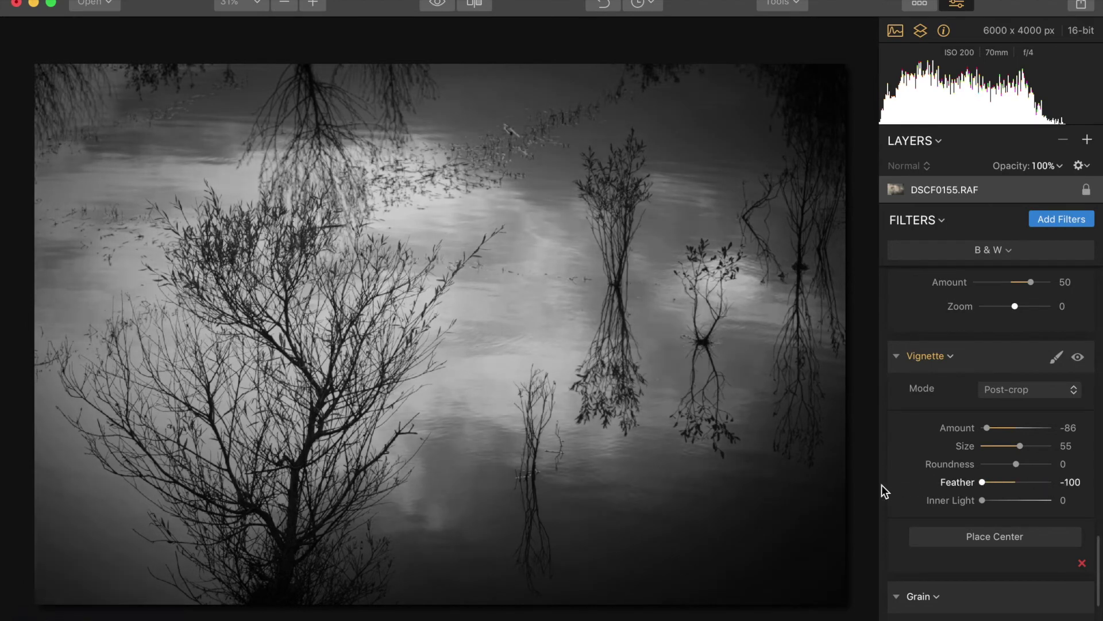
{"action": "left_click_drag", "start_coordinate": [982, 482], "coordinate": [855, 506]}
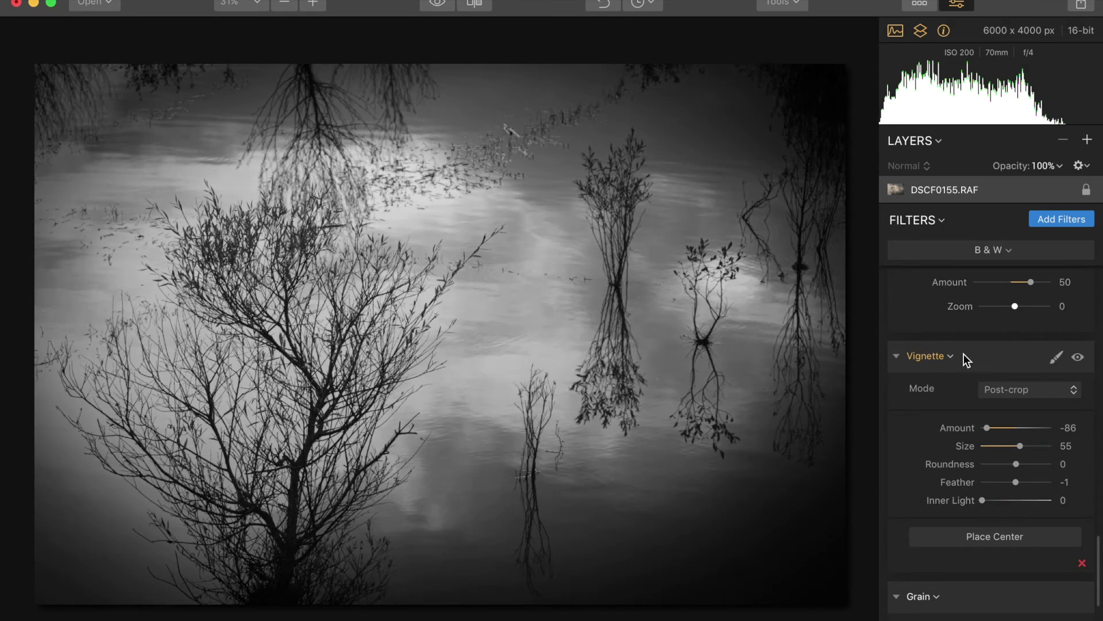
{"action": "left_click", "coordinate": [948, 355]}
{"action": "mouse_move", "coordinate": [947, 356]}
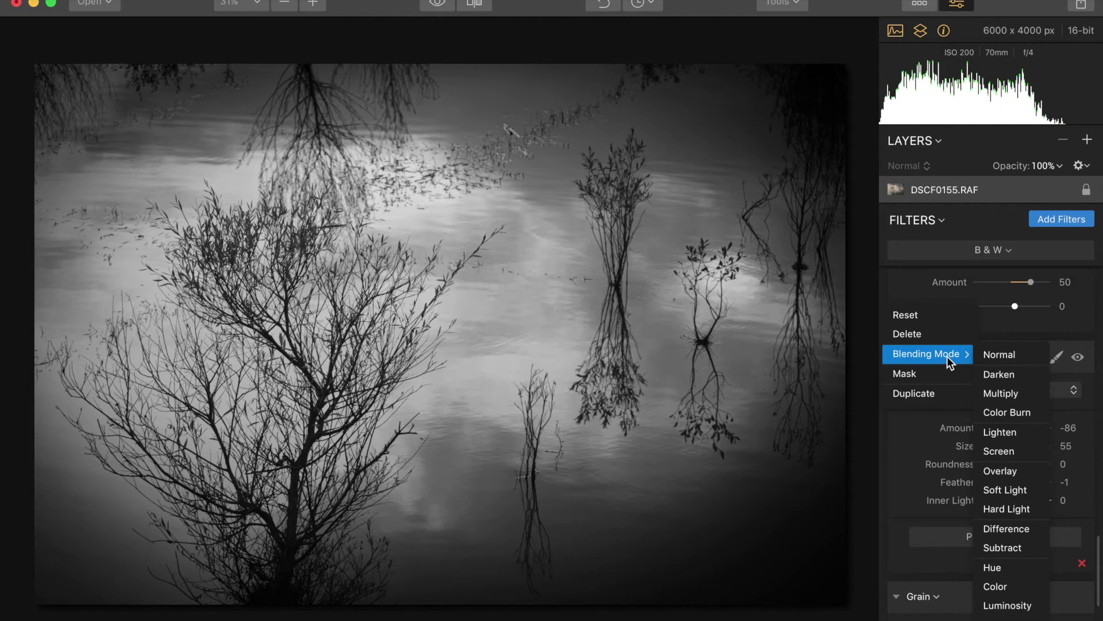
{"action": "left_click", "coordinate": [909, 312]}
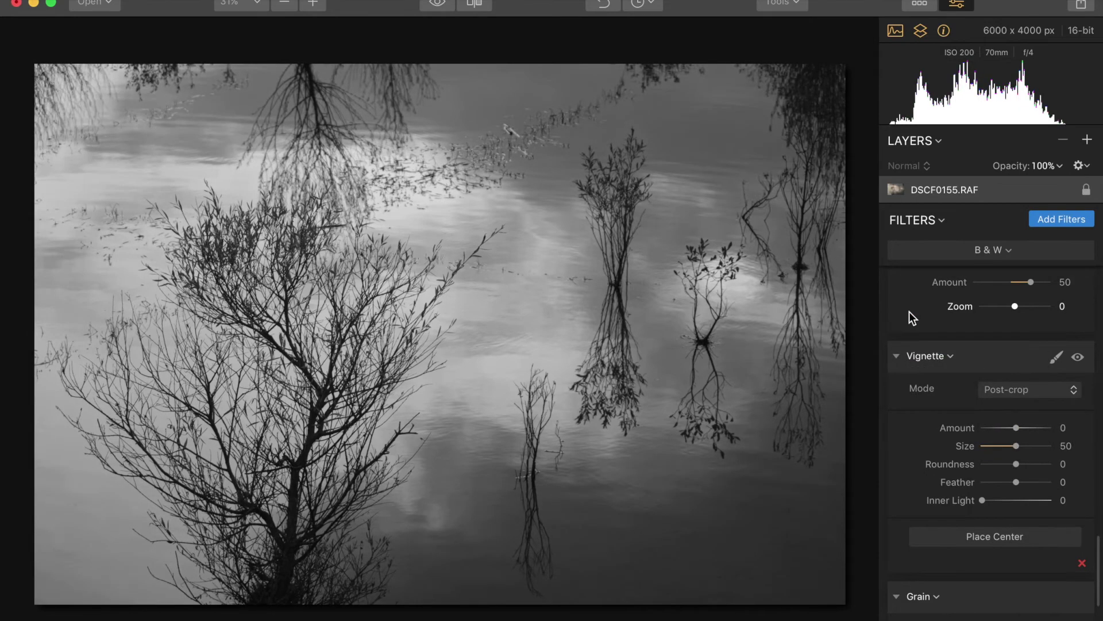
Step: Check the Grain filter and switch the histogram, layers and photo information displays off and on again
{"action": "scroll", "coordinate": [1016, 512], "scroll_direction": "down", "scroll_amount": 3}
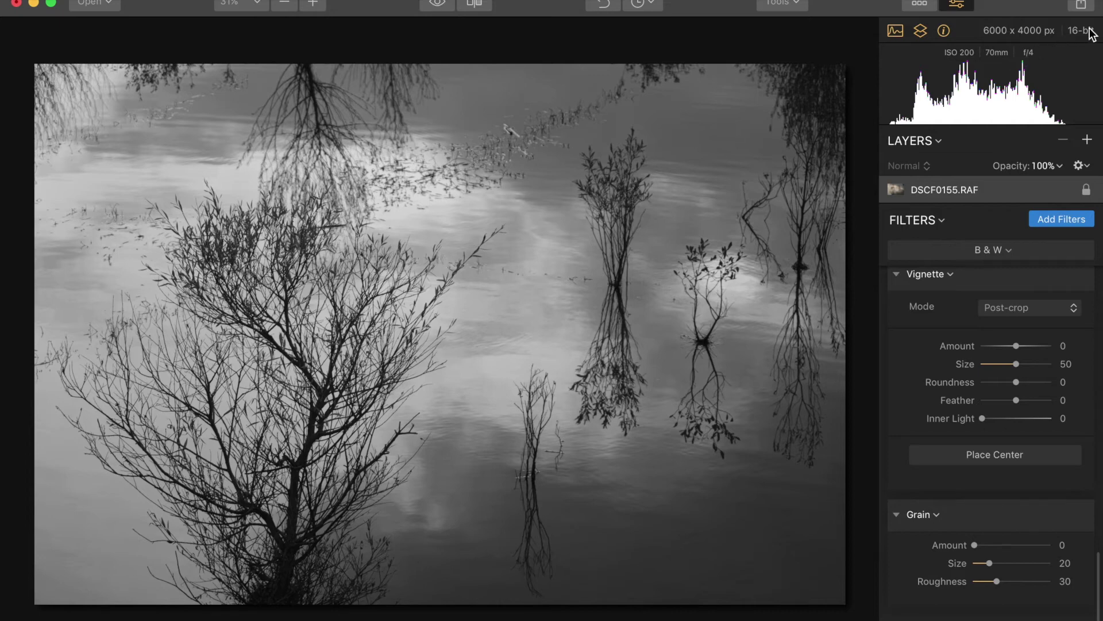
{"action": "left_click", "coordinate": [894, 33]}
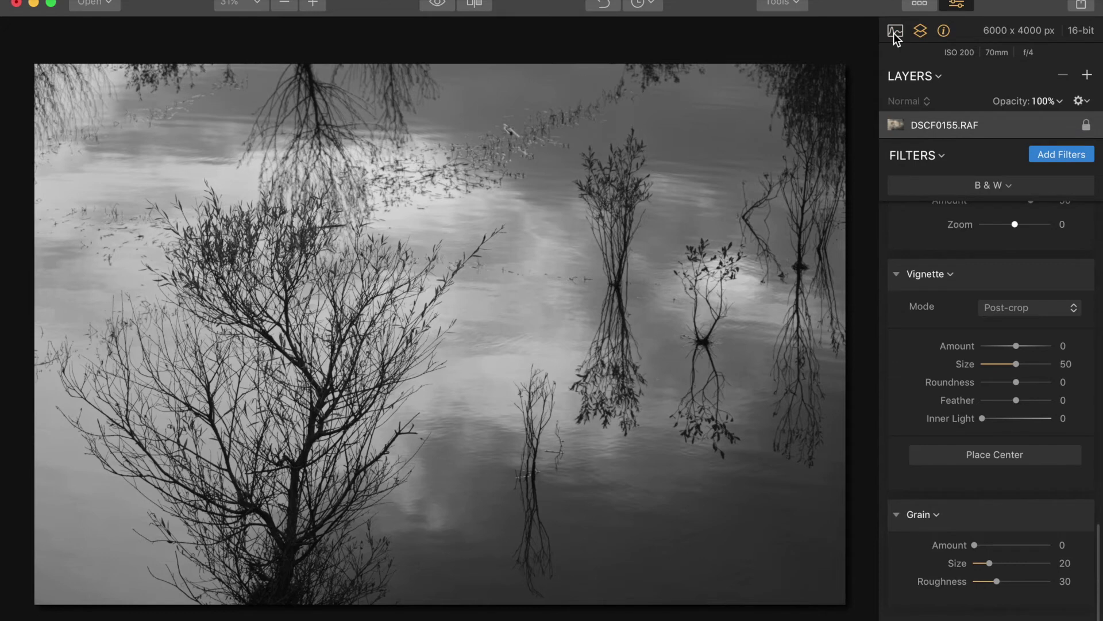
{"action": "left_click", "coordinate": [894, 33]}
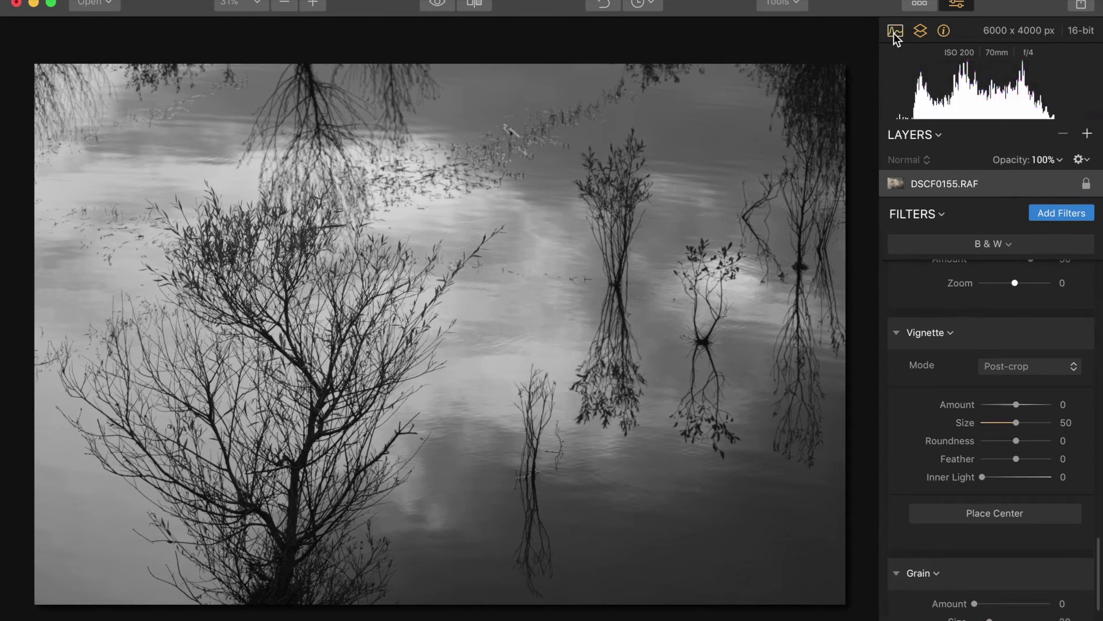
{"action": "left_click", "coordinate": [925, 33]}
{"action": "left_click", "coordinate": [923, 35]}
{"action": "left_click", "coordinate": [944, 32]}
{"action": "left_click", "coordinate": [944, 33]}
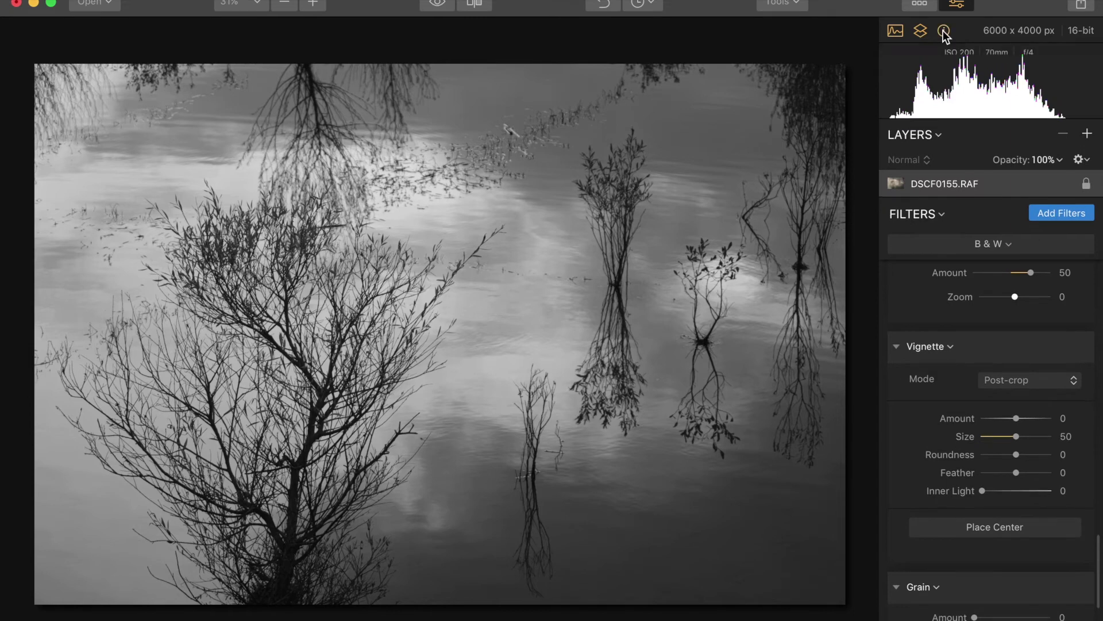
Step: Show the presets strip and switch it from Basic to the Dramatic category
{"action": "left_click", "coordinate": [919, 4]}
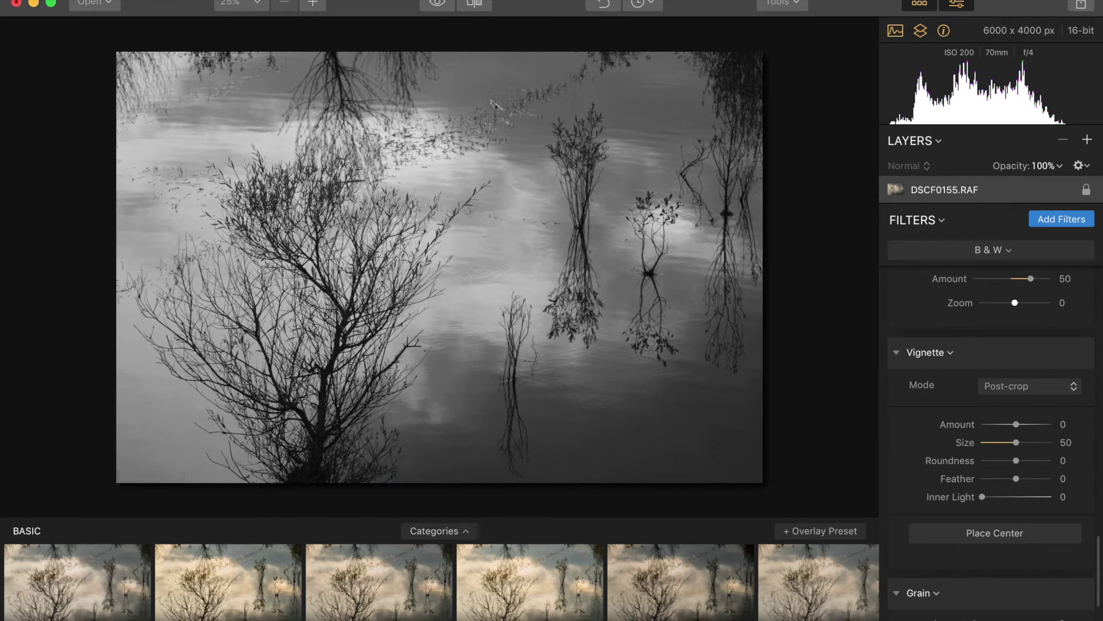
{"action": "left_click", "coordinate": [464, 530]}
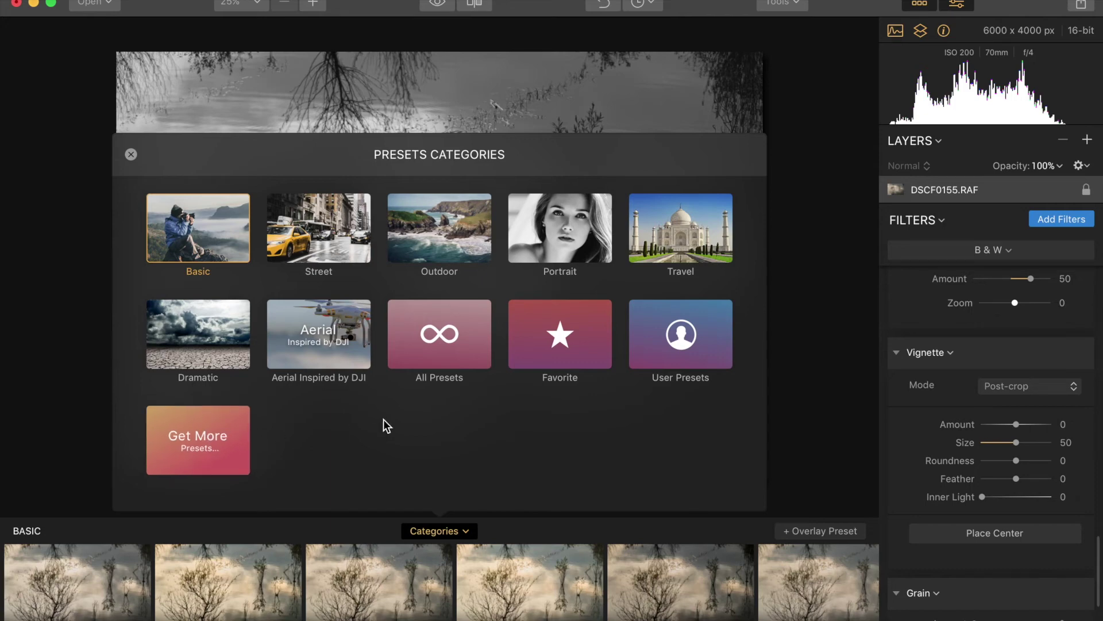
{"action": "left_click", "coordinate": [192, 326]}
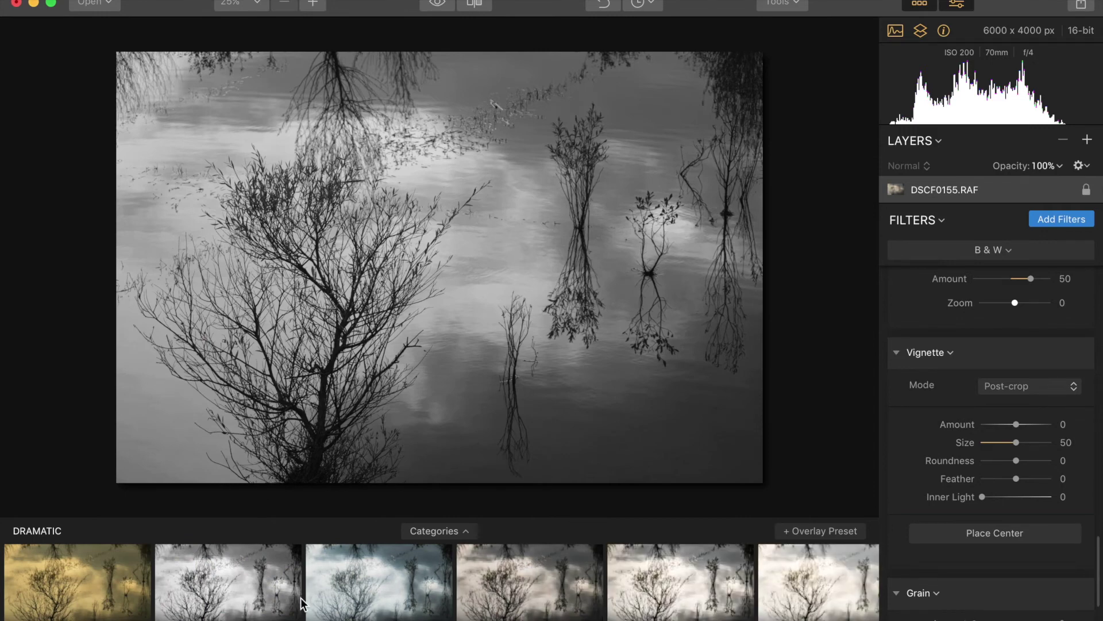
Step: Try the third, blue-toned Dramatic preset on the photo and check its Photo Filter and Tone settings
{"action": "left_click", "coordinate": [393, 598]}
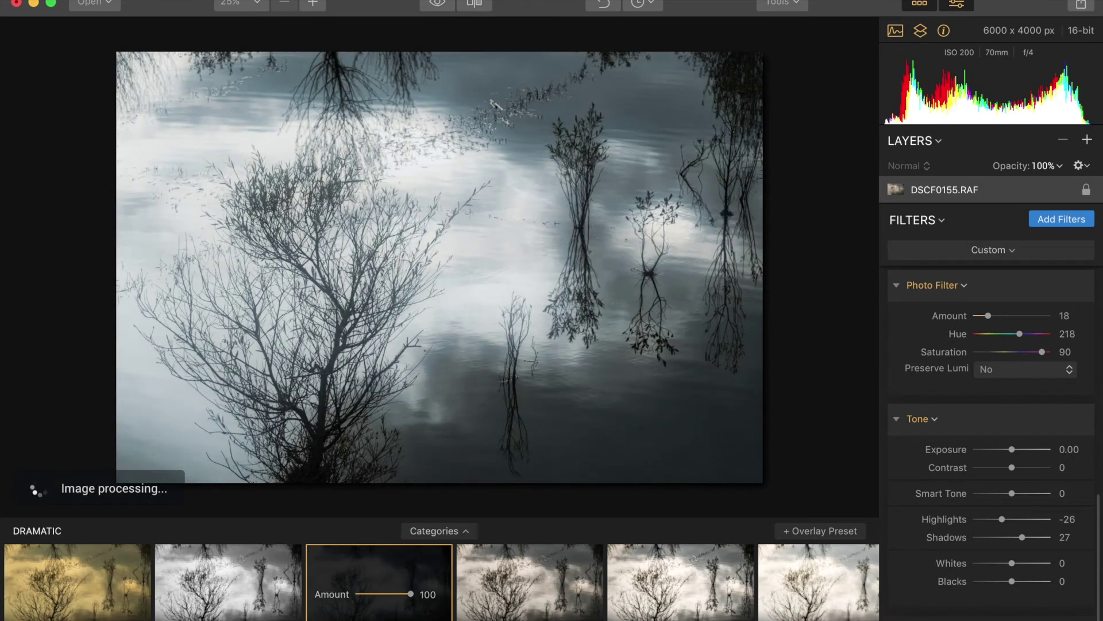
{"action": "scroll", "coordinate": [991, 526], "scroll_direction": "down", "scroll_amount": 1}
{"action": "scroll", "coordinate": [991, 526], "scroll_direction": "up", "scroll_amount": 2}
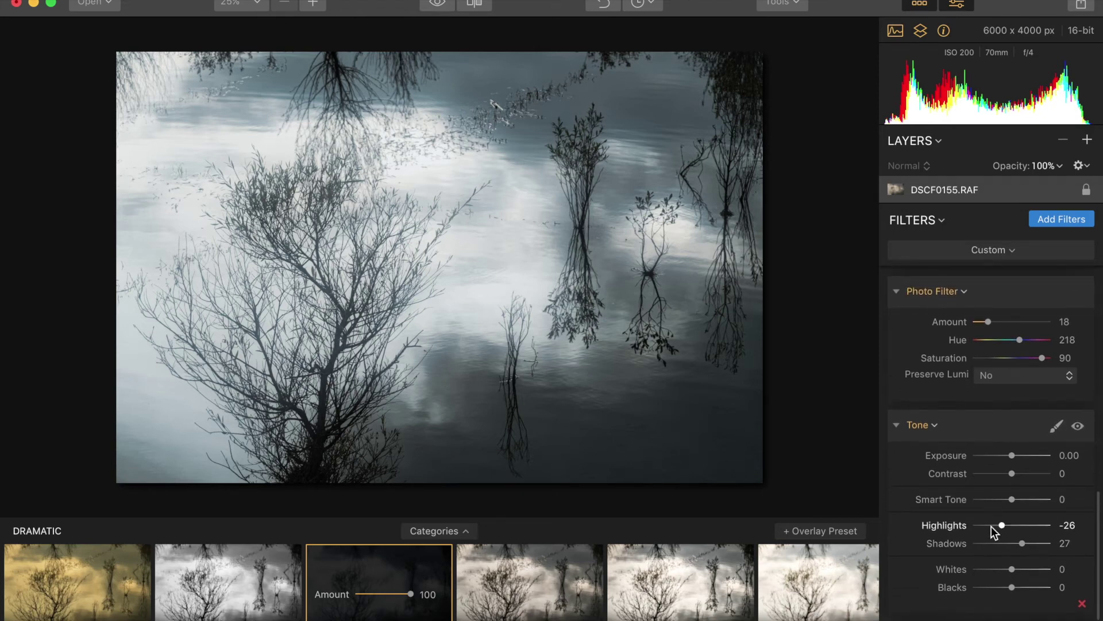
Step: Apply the fourth Dramatic preset to the photo at an Amount of 100
{"action": "left_click", "coordinate": [519, 603]}
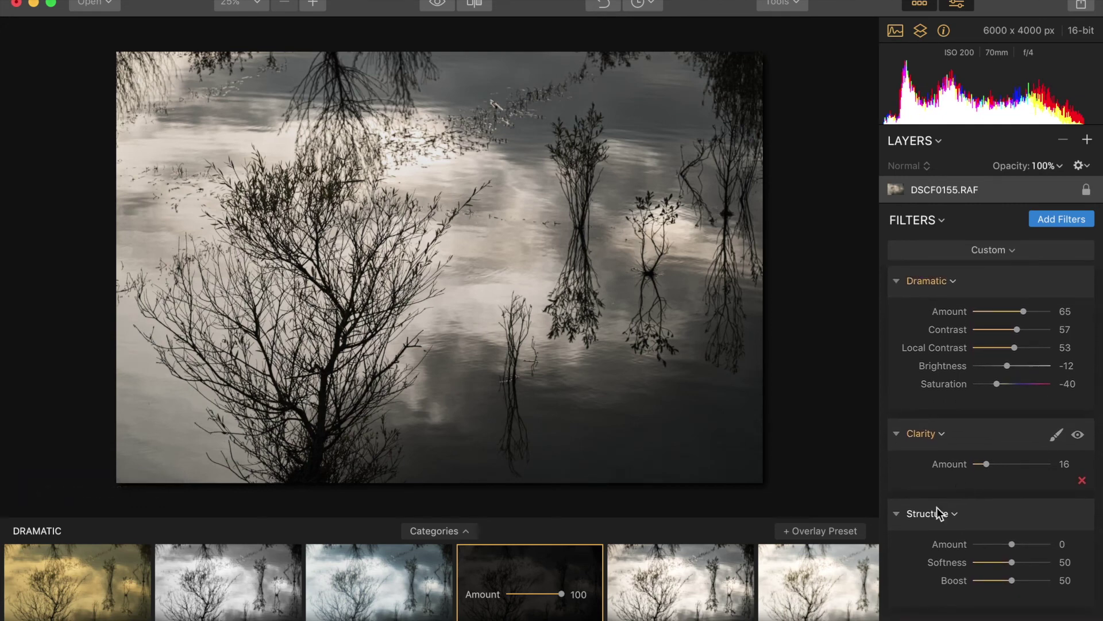
{"action": "left_click_drag", "start_coordinate": [560, 598], "coordinate": [595, 600]}
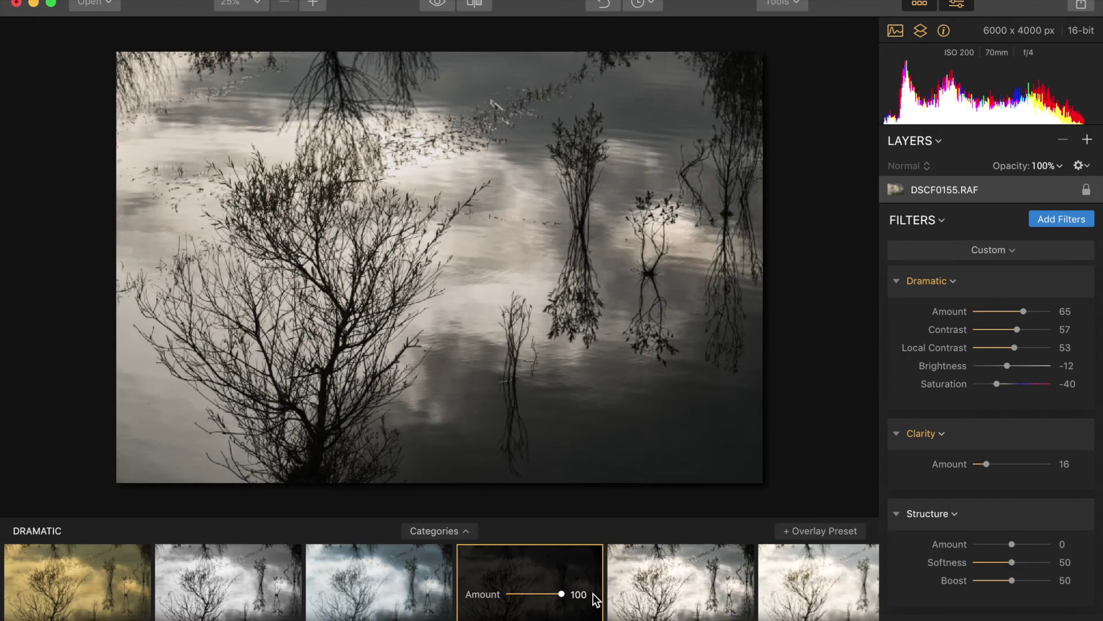
Step: Compare the edited photo with the original using the split before/after view and the quick preview
{"action": "left_click", "coordinate": [476, 5]}
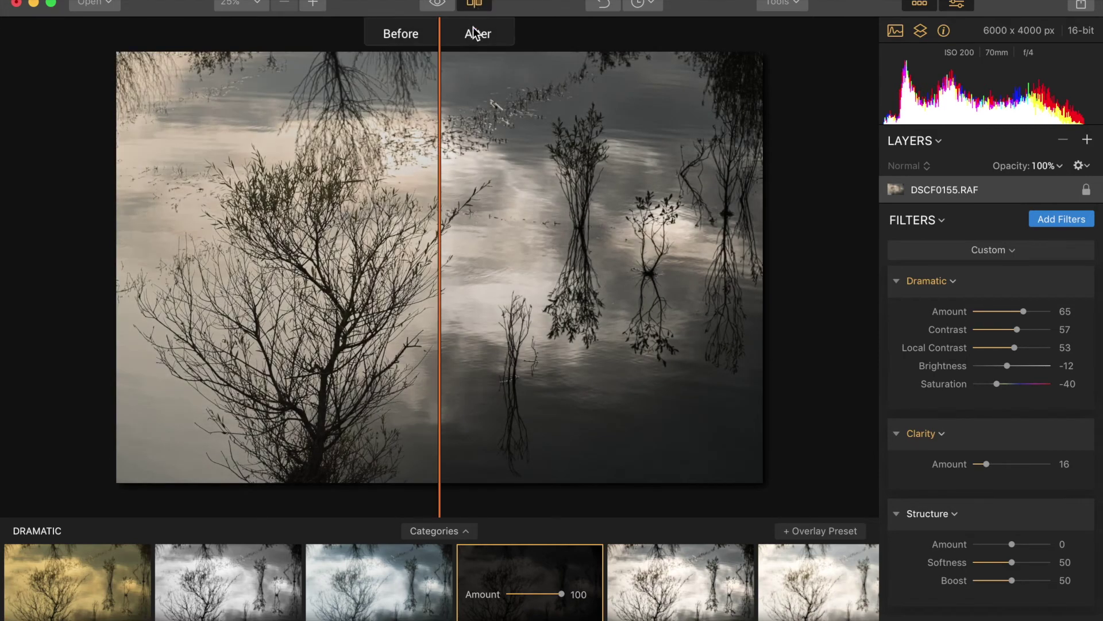
{"action": "left_click_drag", "start_coordinate": [439, 180], "coordinate": [473, 225]}
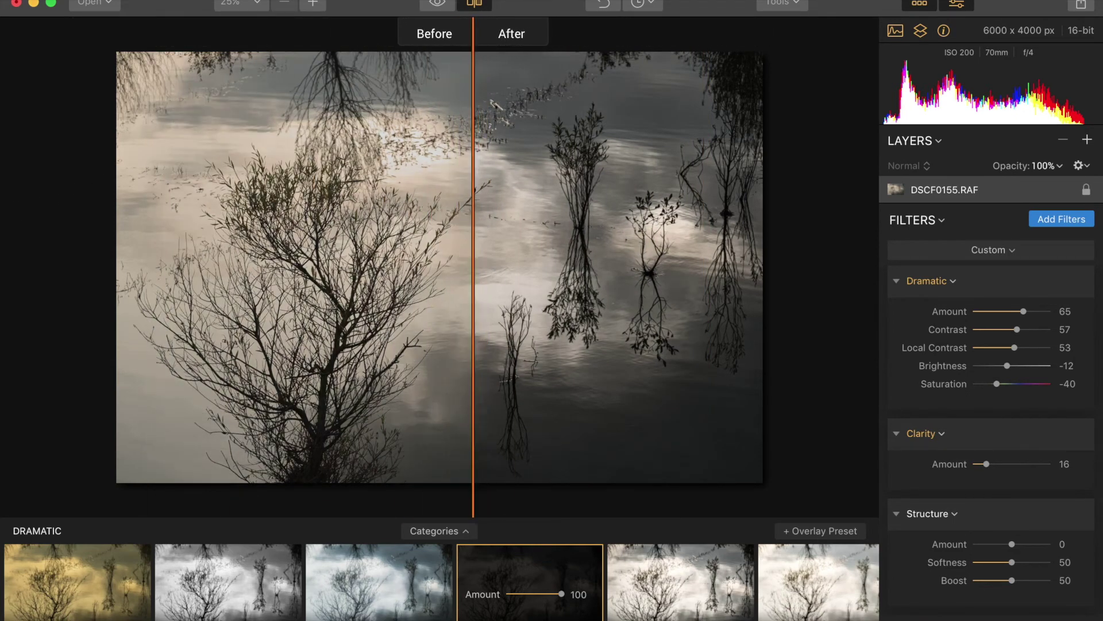
{"action": "left_click", "coordinate": [442, 5]}
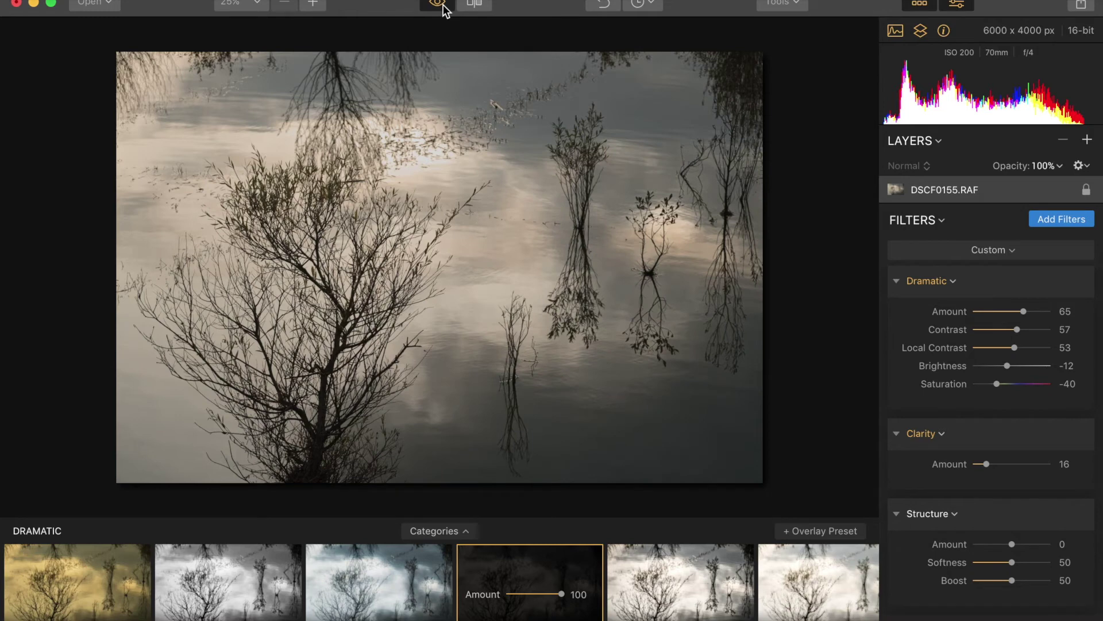
{"action": "left_click", "coordinate": [443, 7]}
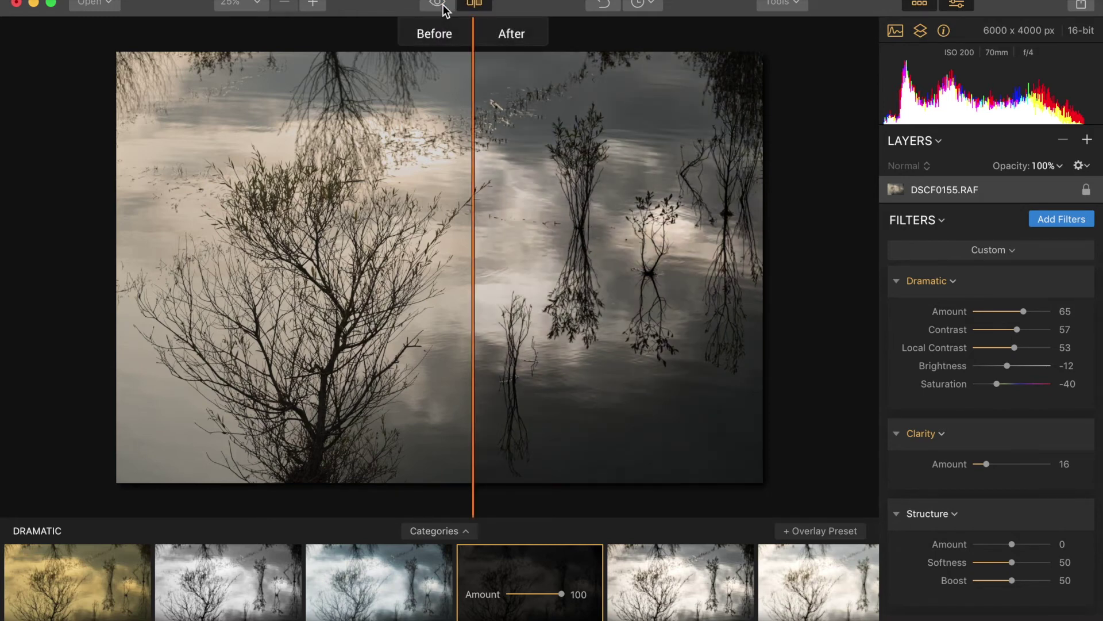
Step: Examine the split before/after comparison at 100% zoom, moving the divider across the detail of the tree
{"action": "left_click", "coordinate": [258, 4]}
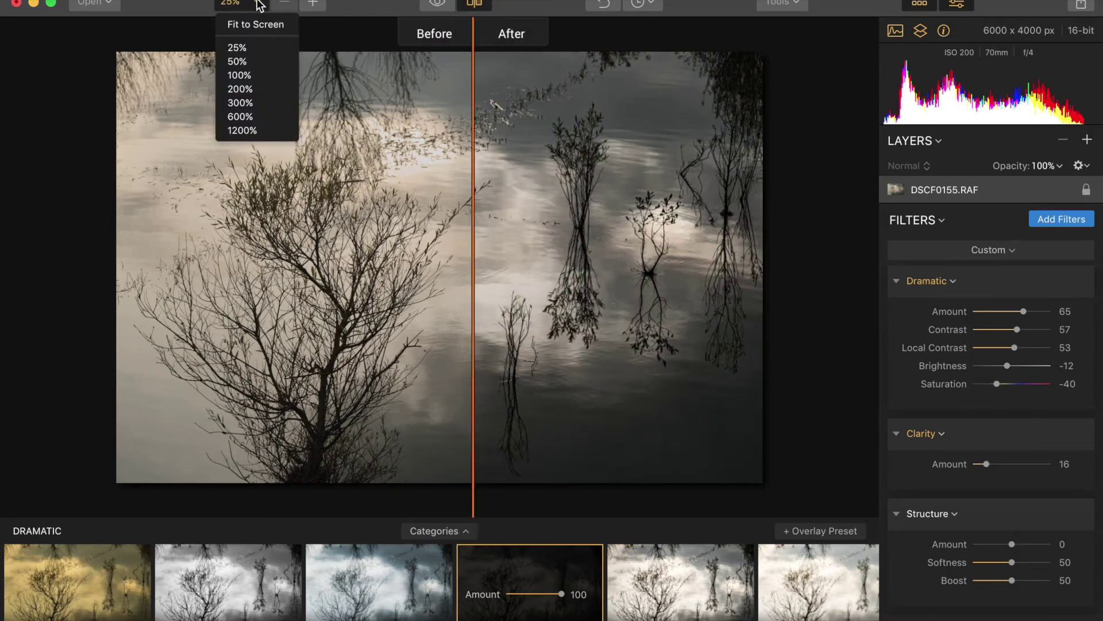
{"action": "left_click", "coordinate": [255, 76]}
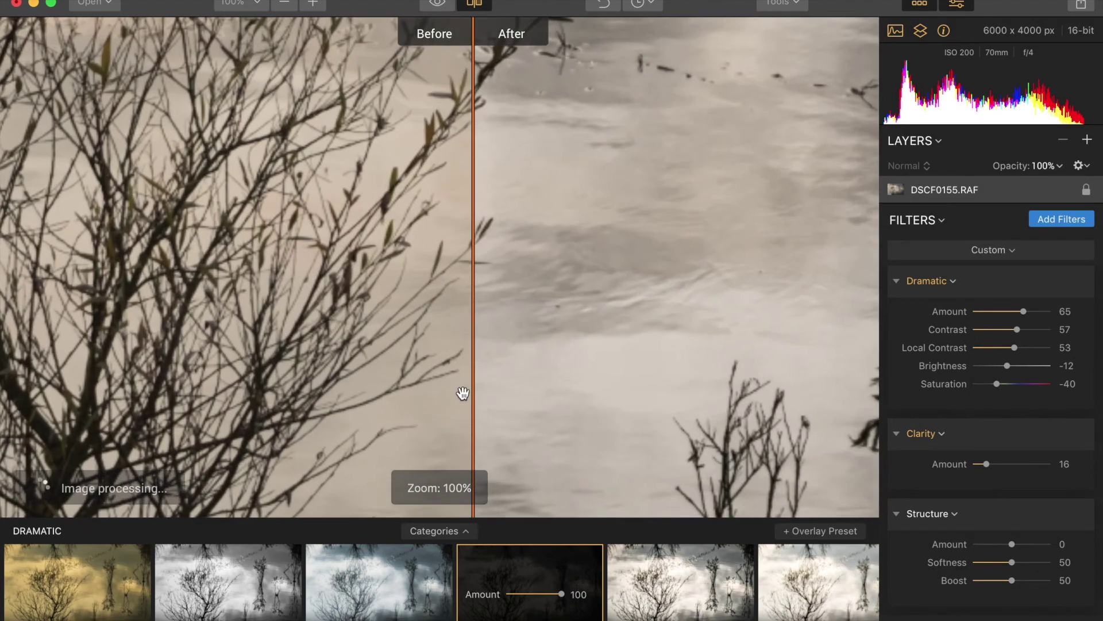
{"action": "left_click_drag", "start_coordinate": [474, 342], "coordinate": [526, 394]}
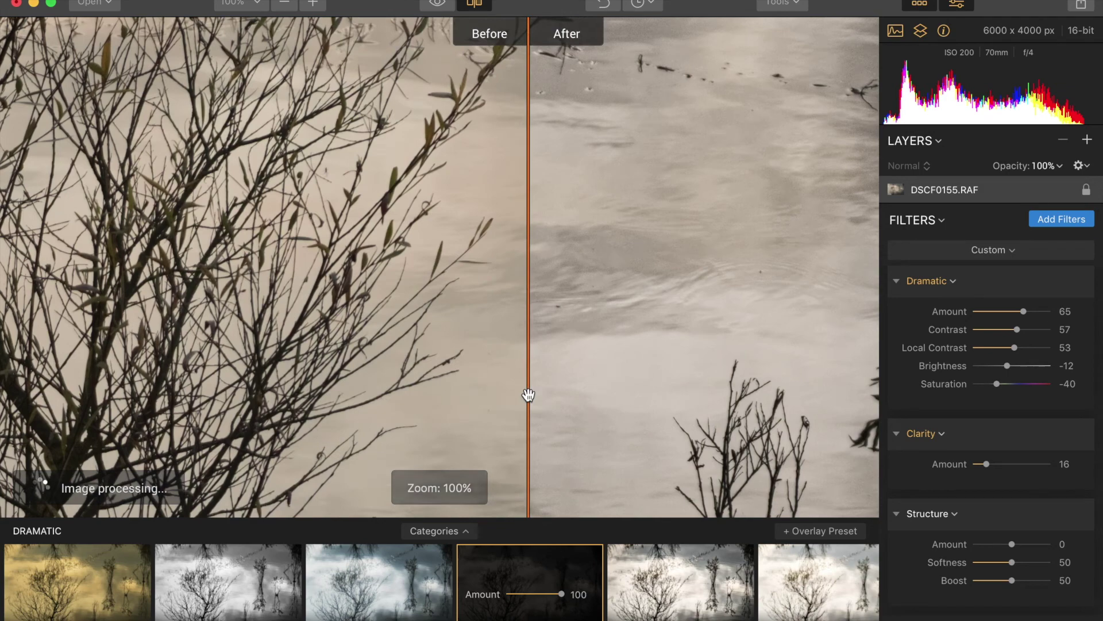
Step: Apply the fifth Dramatic preset at an Amount of 100 and compare it with the original in the split view, fitted to the screen
{"action": "left_click", "coordinate": [695, 614]}
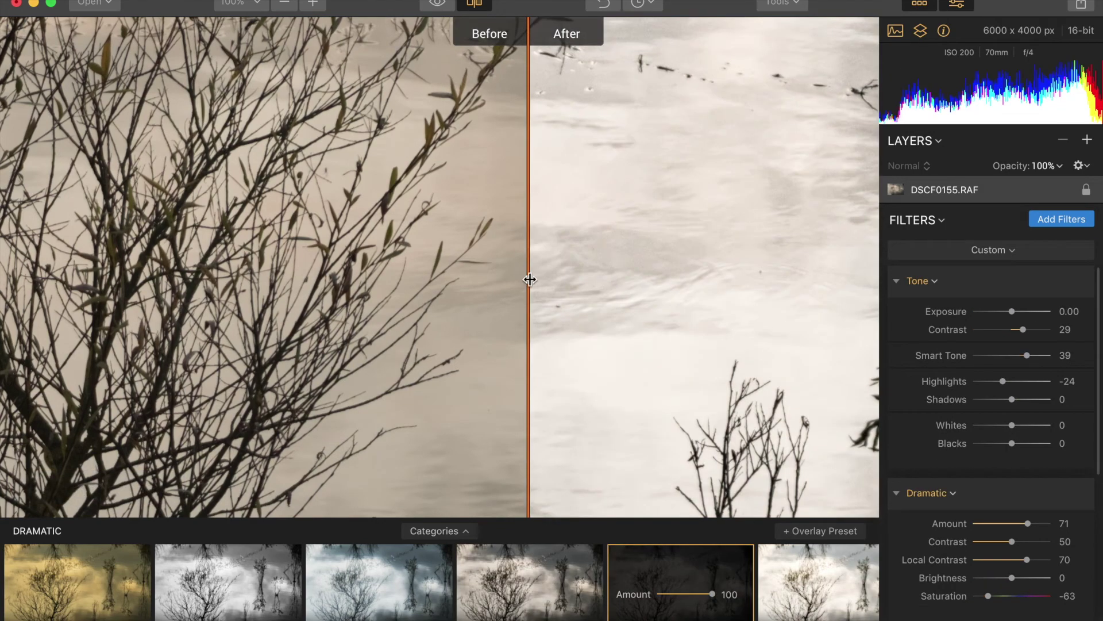
{"action": "left_click_drag", "start_coordinate": [529, 279], "coordinate": [459, 287]}
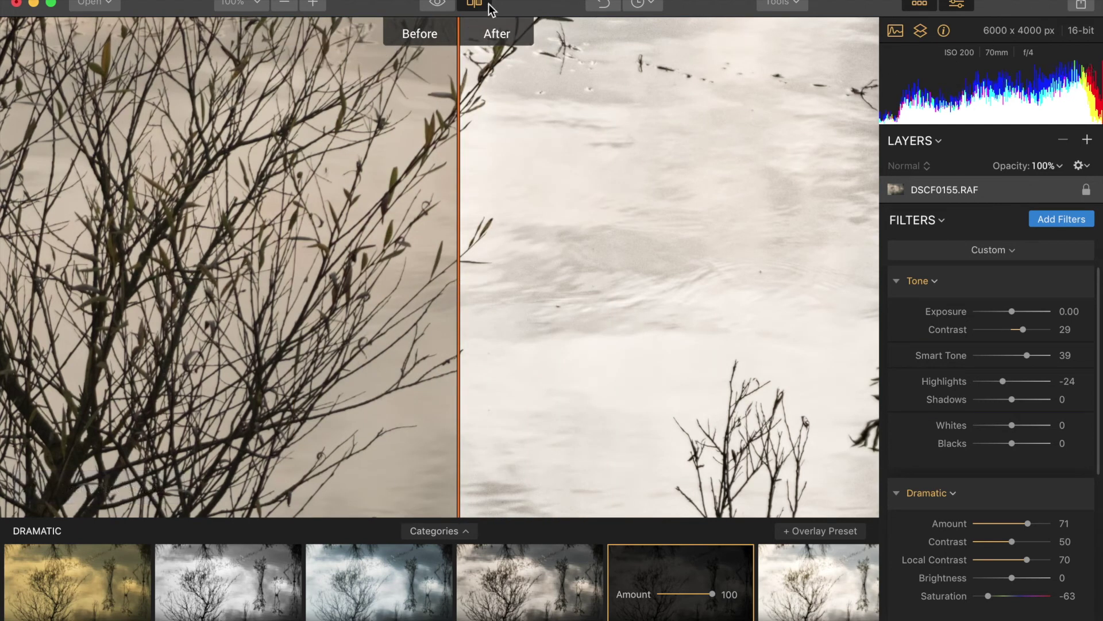
{"action": "left_click", "coordinate": [257, 4]}
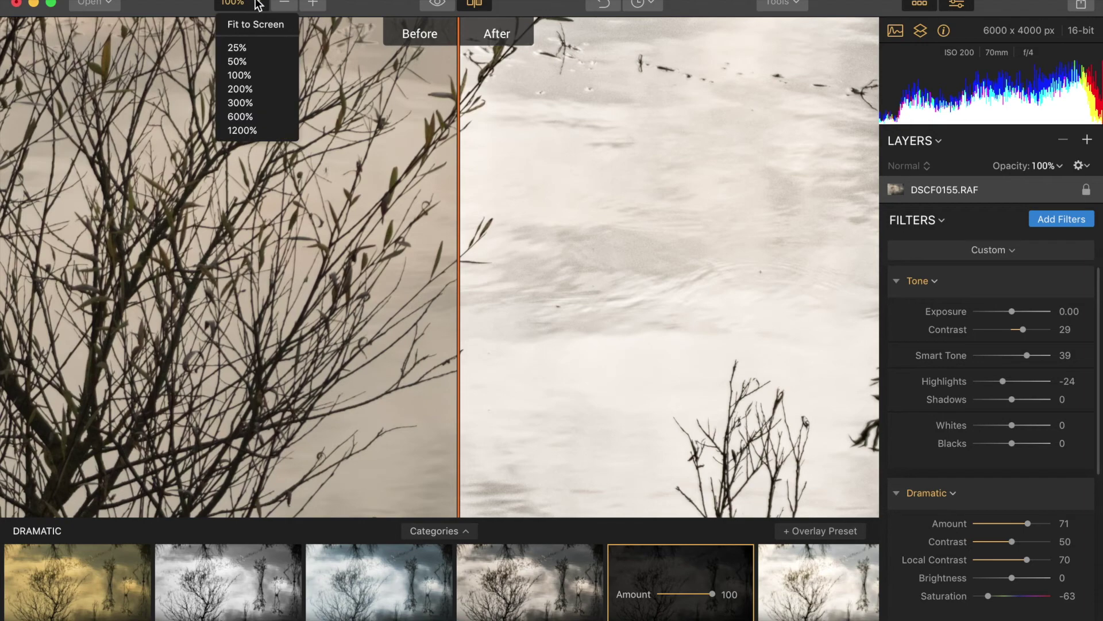
{"action": "left_click", "coordinate": [257, 24]}
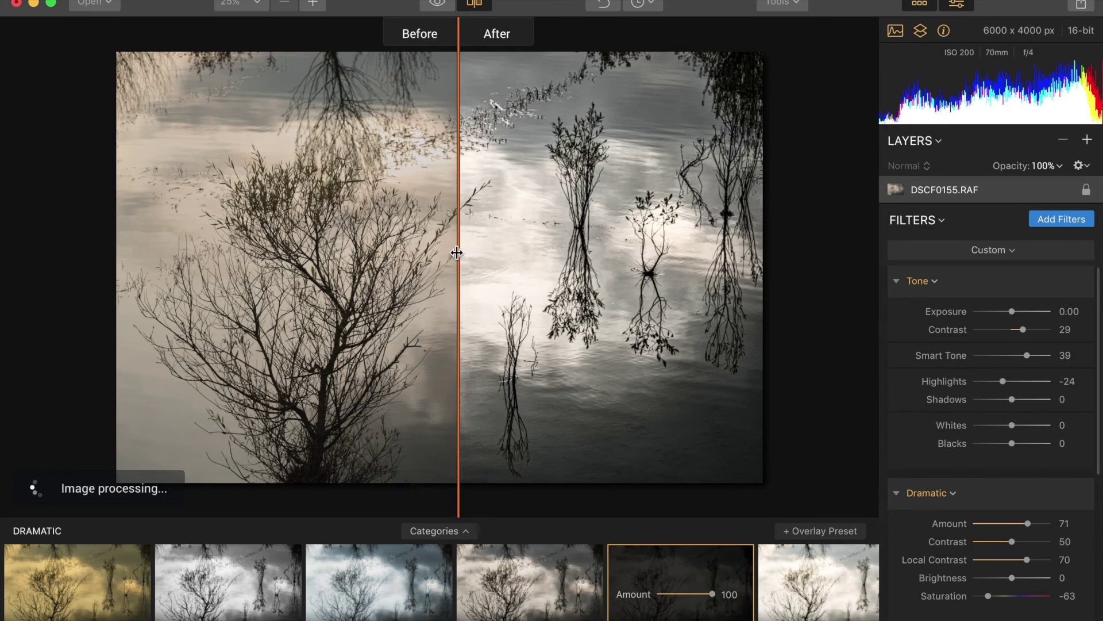
{"action": "left_click_drag", "start_coordinate": [456, 253], "coordinate": [920, 322]}
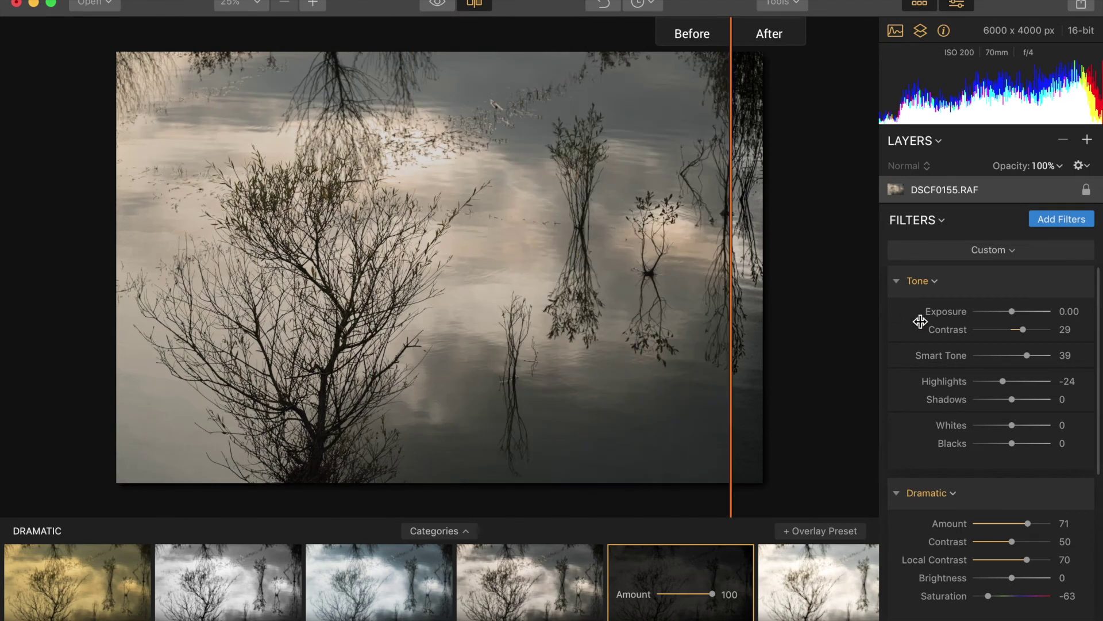
Step: Turn off the split before/after view and compare the edited photo with the original using the quick preview
{"action": "left_click", "coordinate": [439, 4]}
{"action": "left_click", "coordinate": [439, 4]}
{"action": "left_click", "coordinate": [476, 3]}
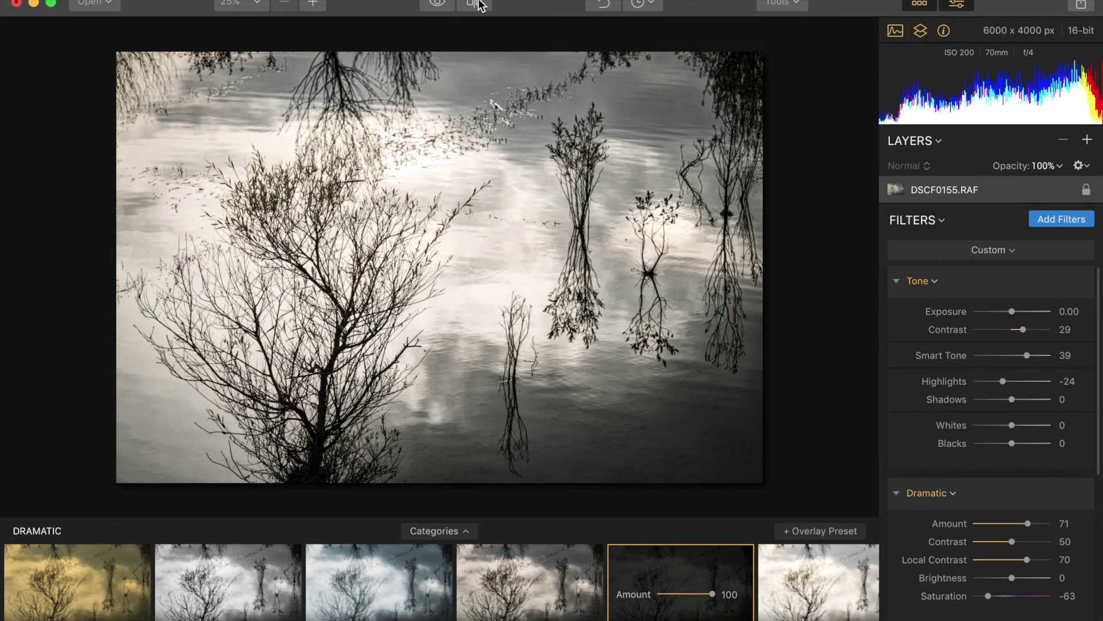
{"action": "left_click", "coordinate": [439, 4]}
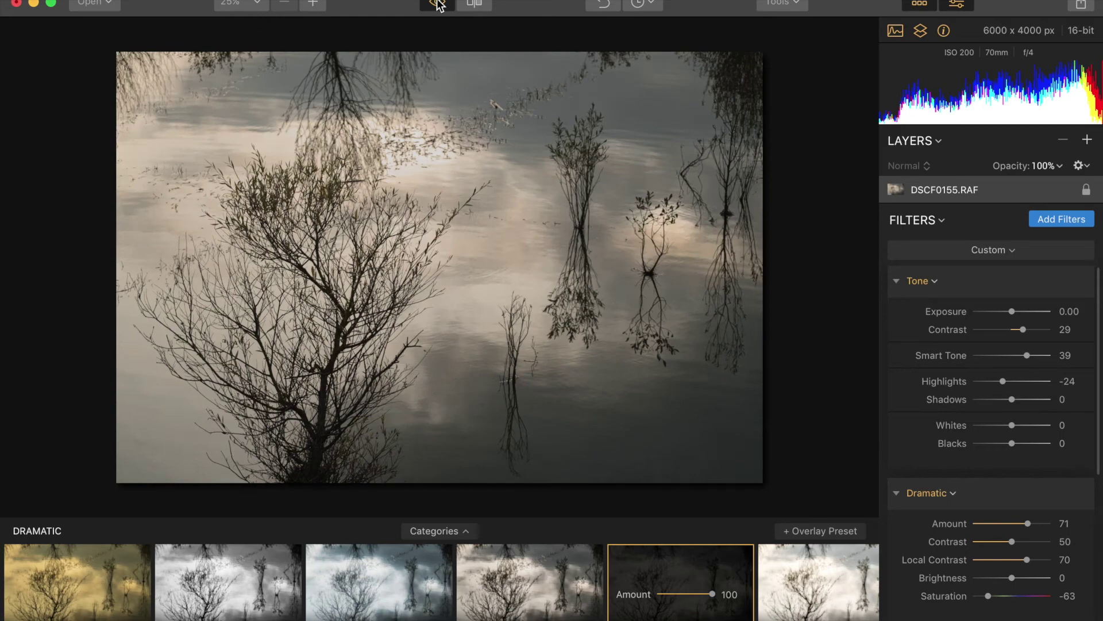
{"action": "left_click", "coordinate": [439, 4]}
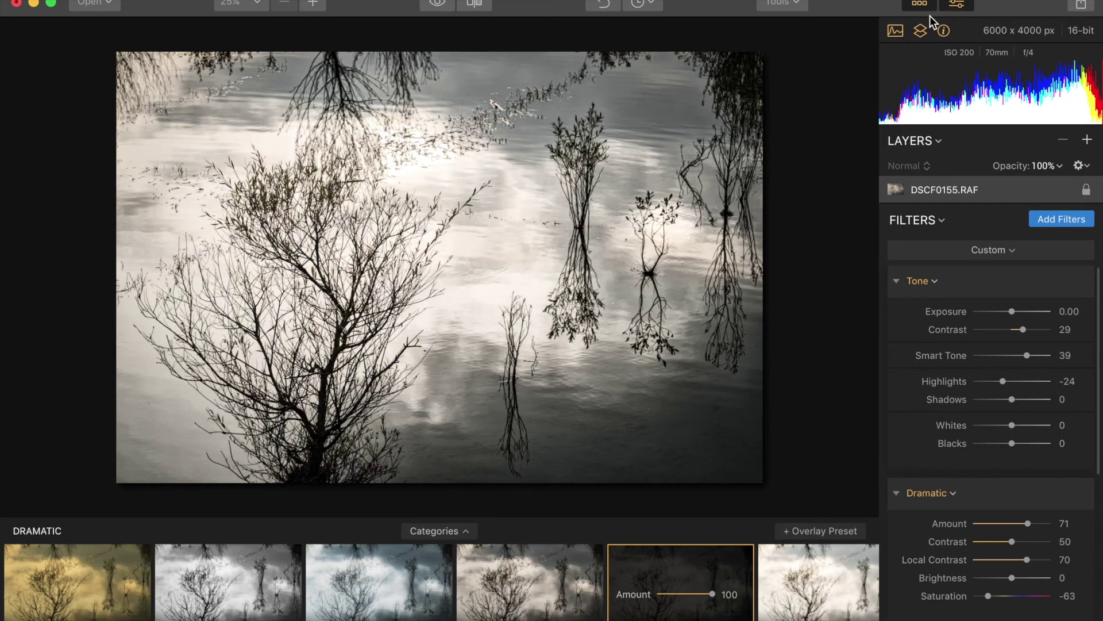
Step: Hide the presets strip and the side panel, and check the enlarged photo against the original with the quick preview
{"action": "left_click", "coordinate": [918, 6]}
{"action": "left_click", "coordinate": [956, 5]}
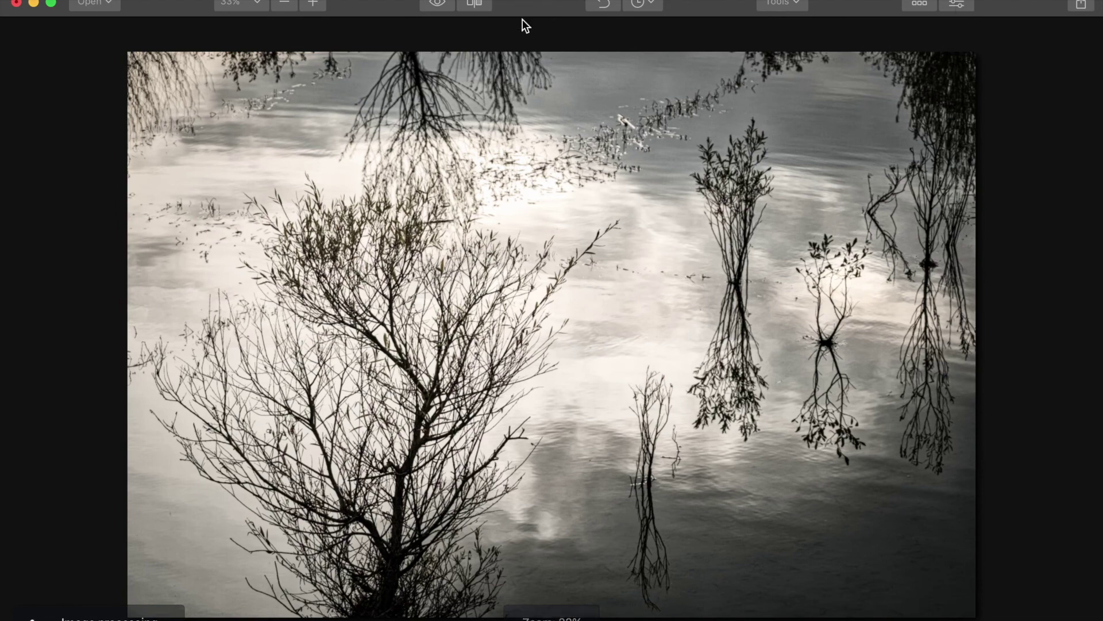
{"action": "left_click", "coordinate": [436, 3]}
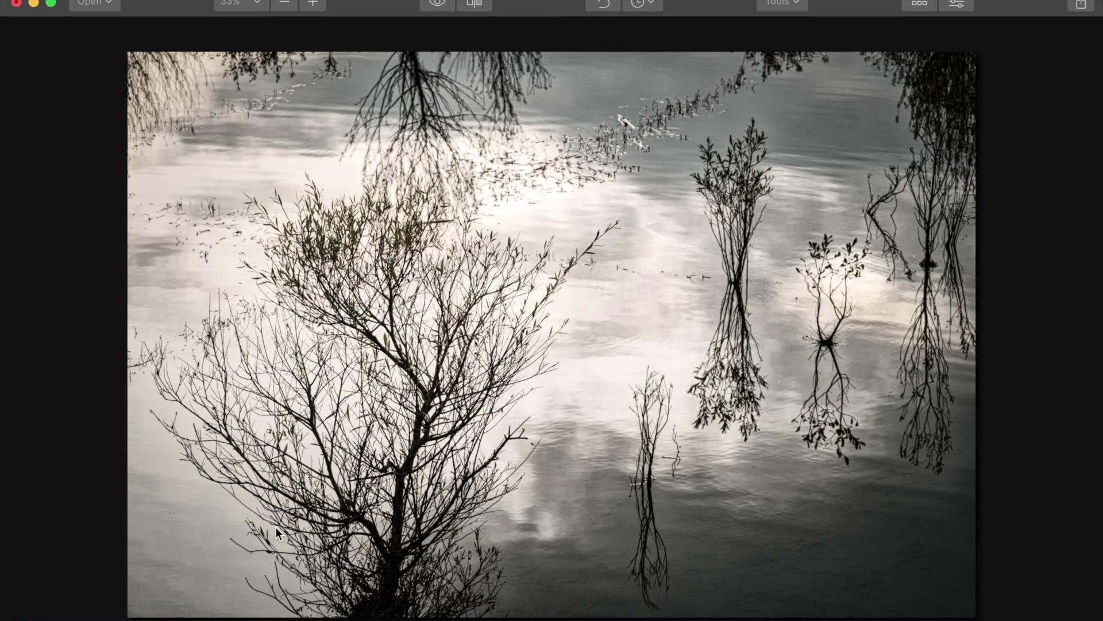
{"action": "left_click", "coordinate": [437, 5]}
{"action": "left_click", "coordinate": [436, 5]}
{"action": "left_click", "coordinate": [436, 4]}
{"action": "left_click", "coordinate": [437, 5]}
Step: Start exporting the photo as an image file and choose the Pictures folder as the destination
{"action": "left_click", "coordinate": [1081, 4]}
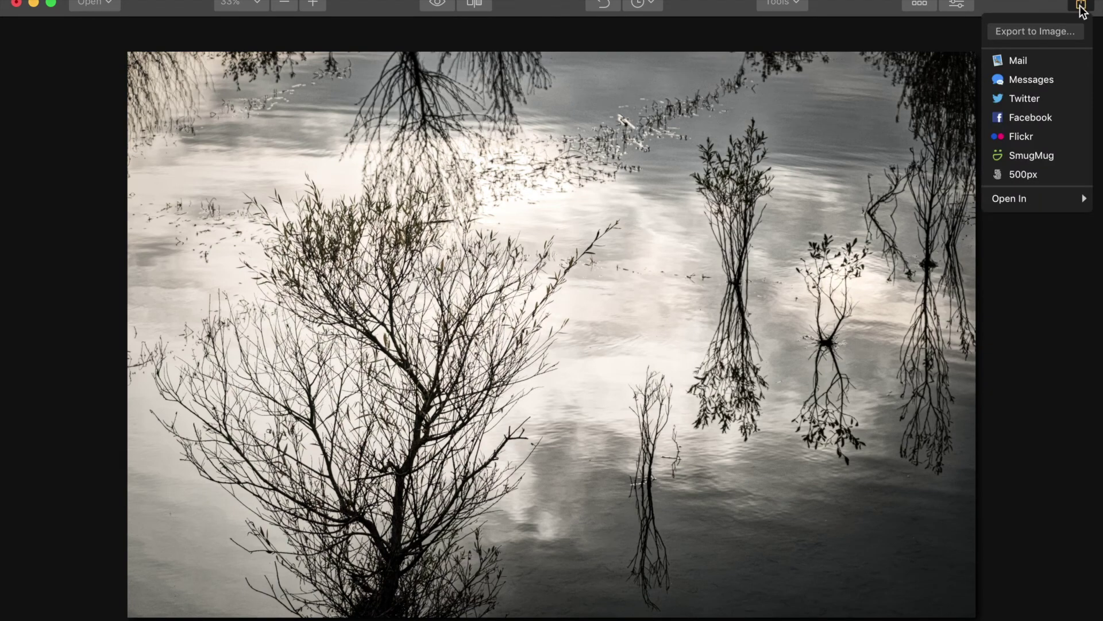
{"action": "left_click", "coordinate": [1059, 32]}
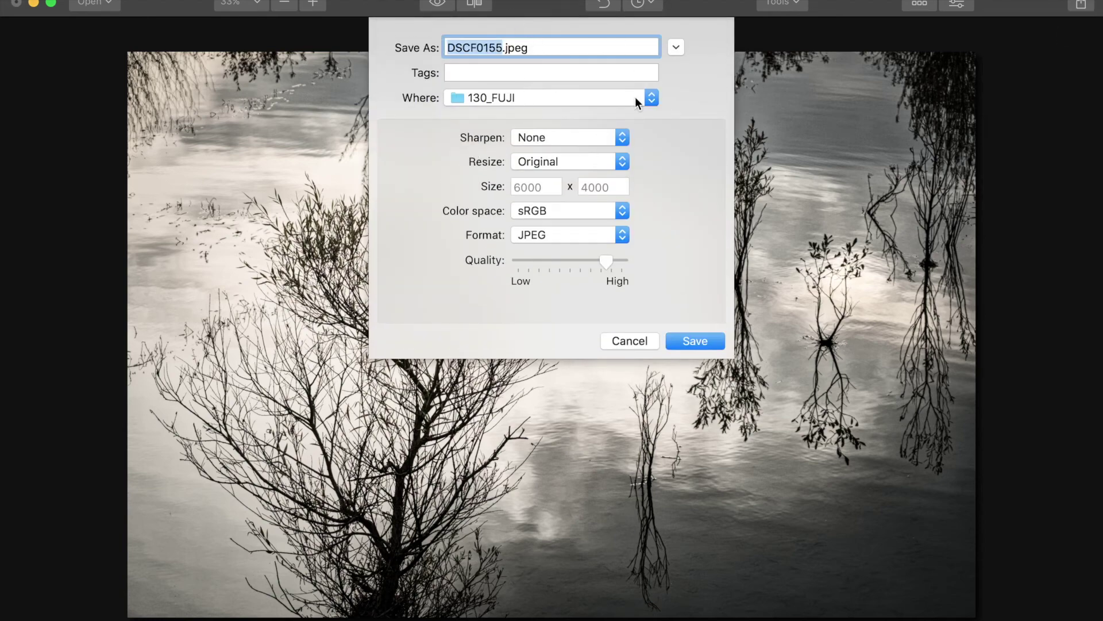
{"action": "left_click", "coordinate": [677, 46]}
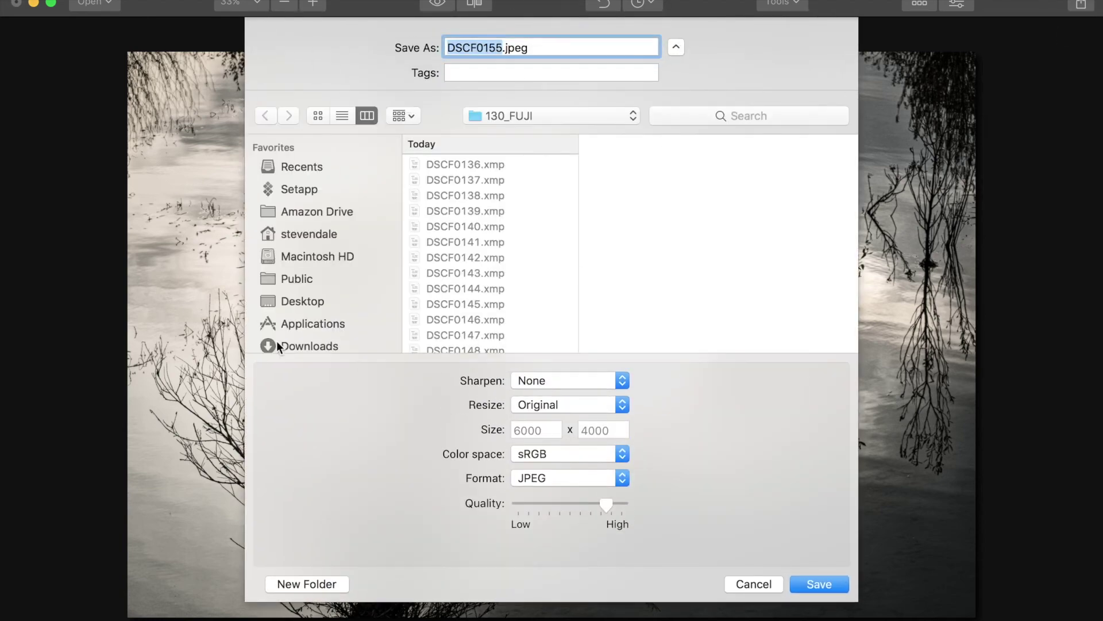
{"action": "scroll", "coordinate": [315, 265], "scroll_direction": "down", "scroll_amount": 5}
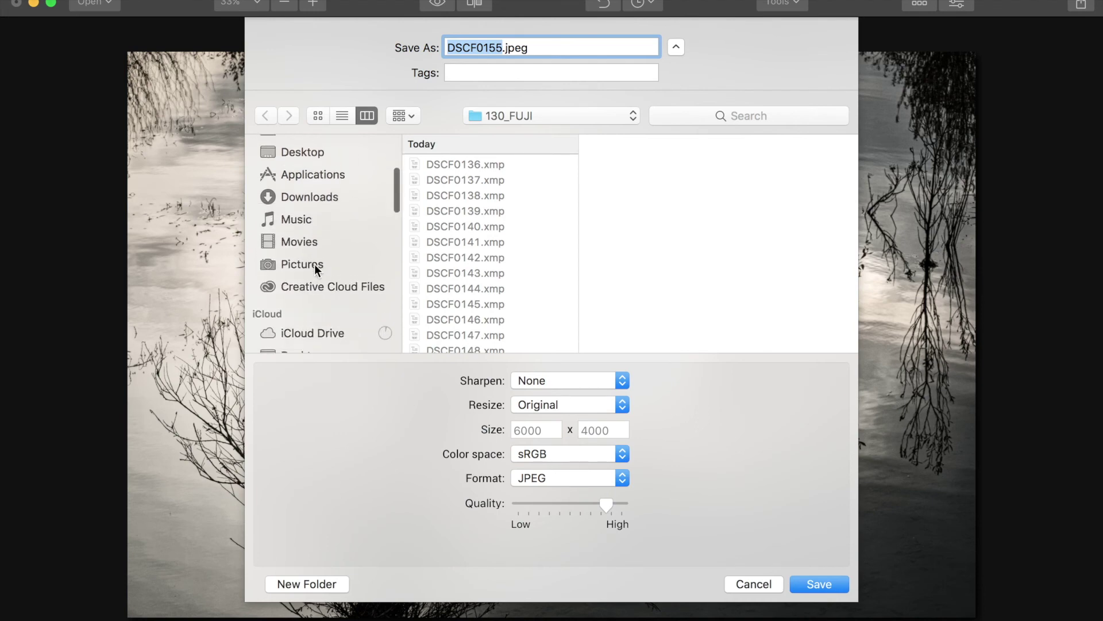
{"action": "left_click", "coordinate": [318, 253]}
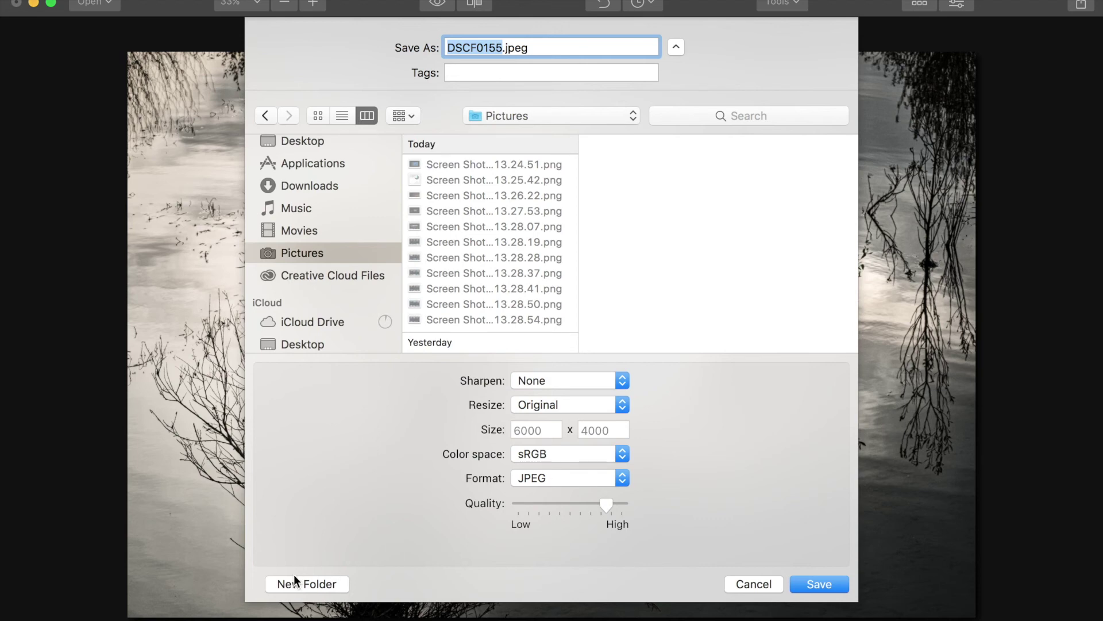
Step: Create a folder named "Abberton Nov 2017" and export DSCF0155.jpeg into it as an original-size sRGB JPEG at the highest quality
{"action": "left_click", "coordinate": [329, 586]}
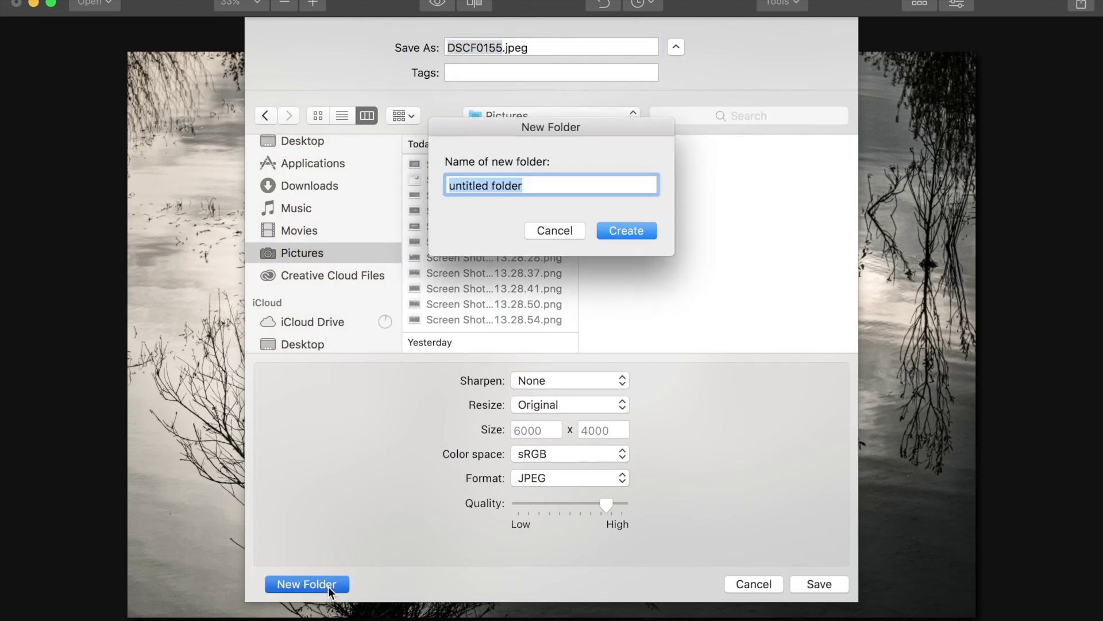
{"action": "type", "text": "Abberton"}
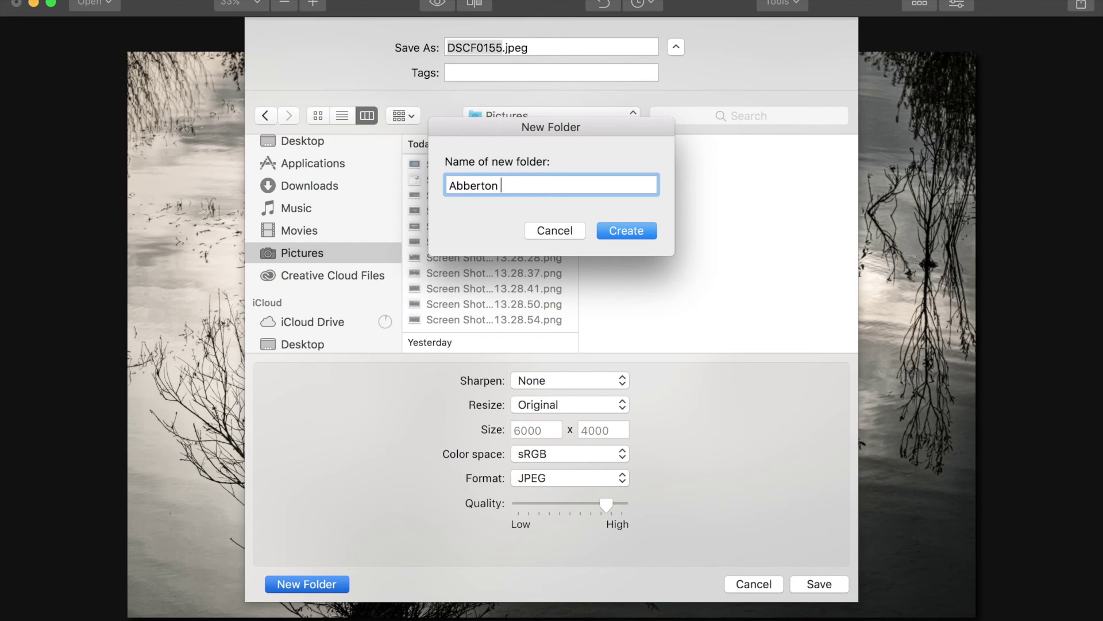
{"action": "type", "text": " Nov 2017"}
{"action": "left_click", "coordinate": [630, 226]}
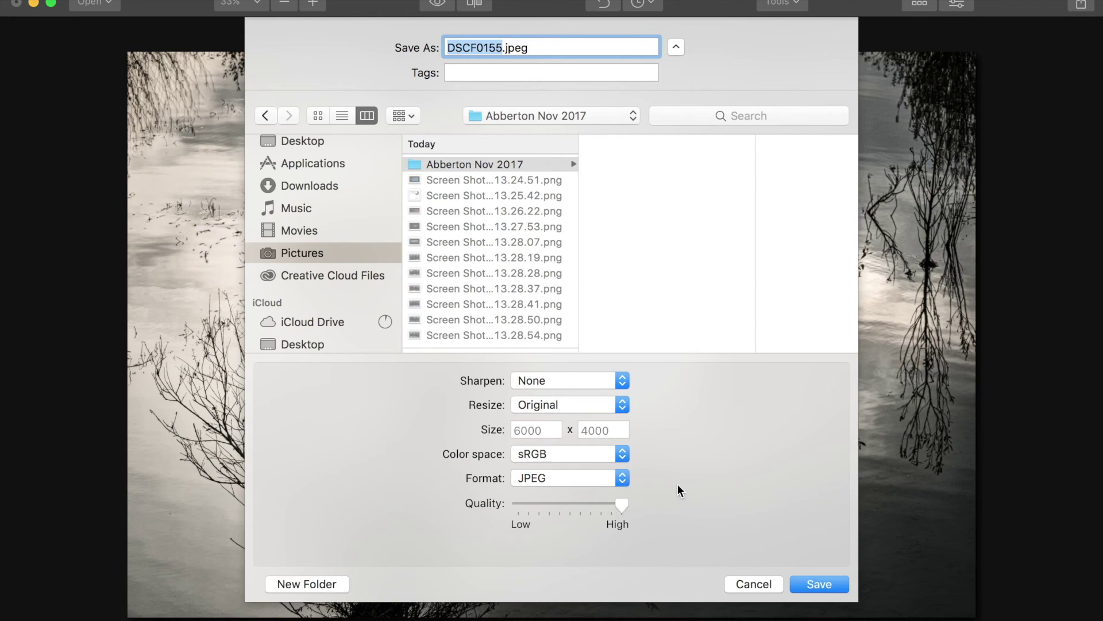
{"action": "left_click", "coordinate": [824, 587]}
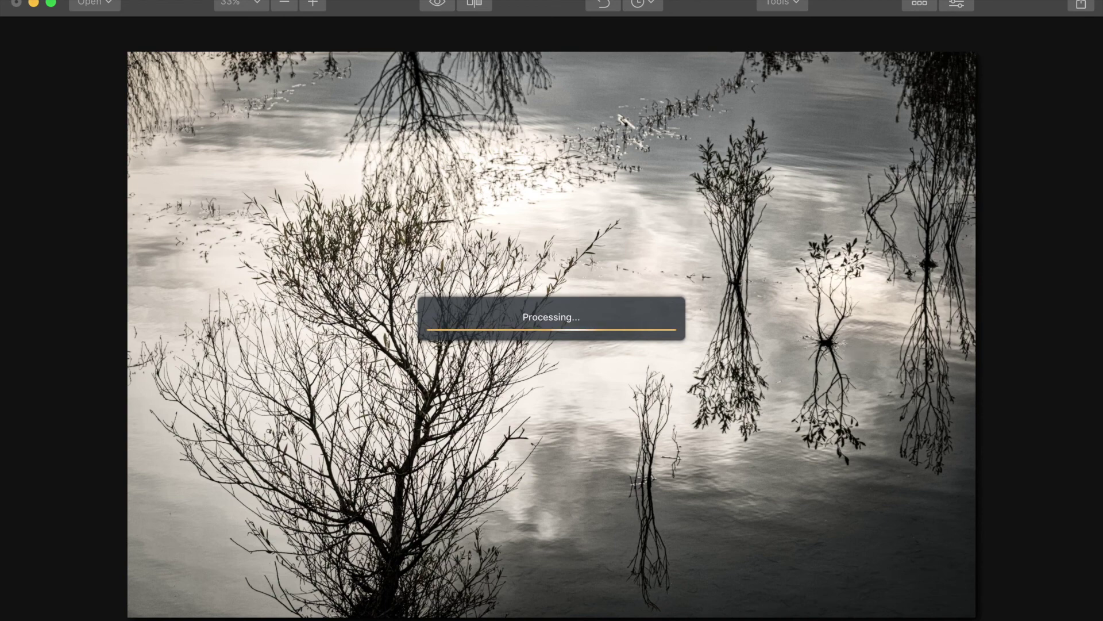
Step: Look through the commands for layers, filters, masking tools, support, help, plugins and opening or batch processing images
{"action": "left_click", "coordinate": [219, 0]}
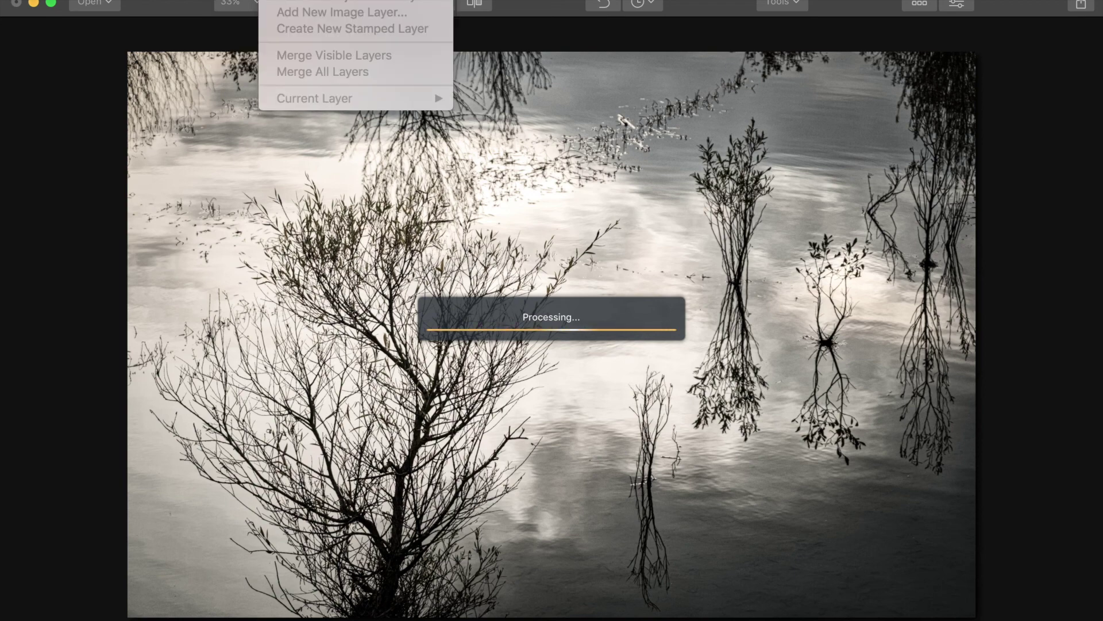
{"action": "mouse_move", "coordinate": [321, 0]}
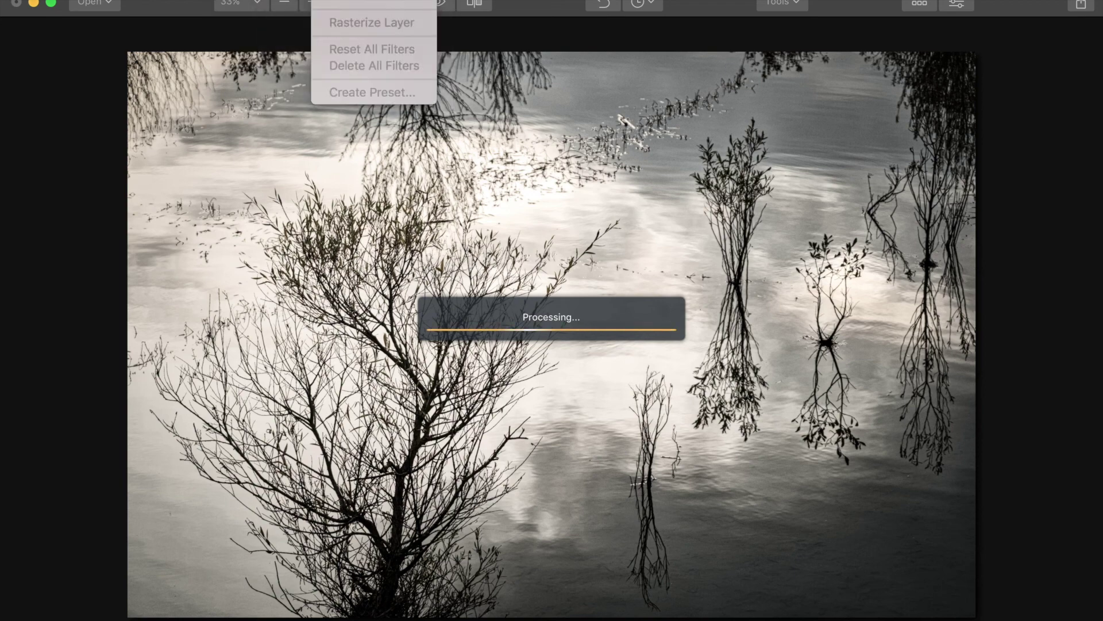
{"action": "key", "text": "Escape"}
{"action": "left_click", "coordinate": [371, 0]}
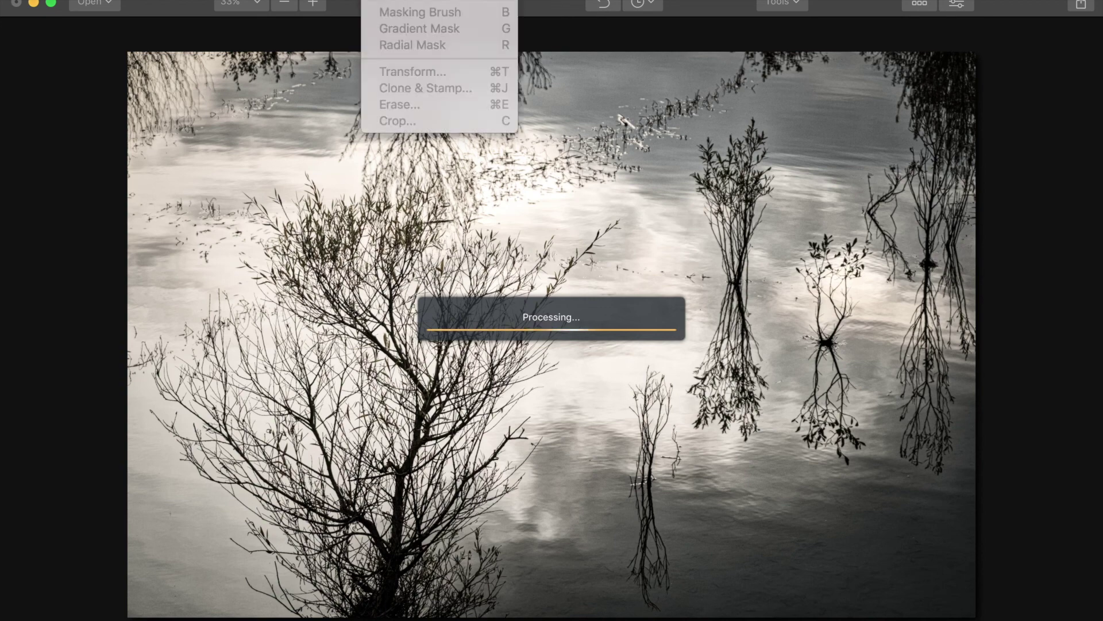
{"action": "mouse_move", "coordinate": [416, 0]}
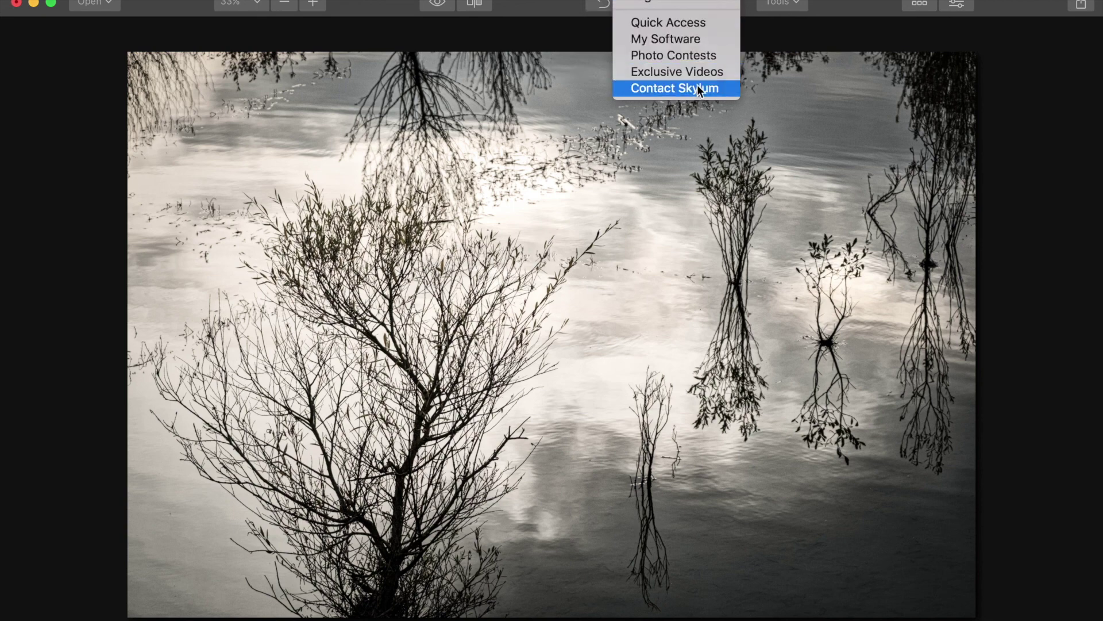
{"action": "mouse_move", "coordinate": [736, 0]}
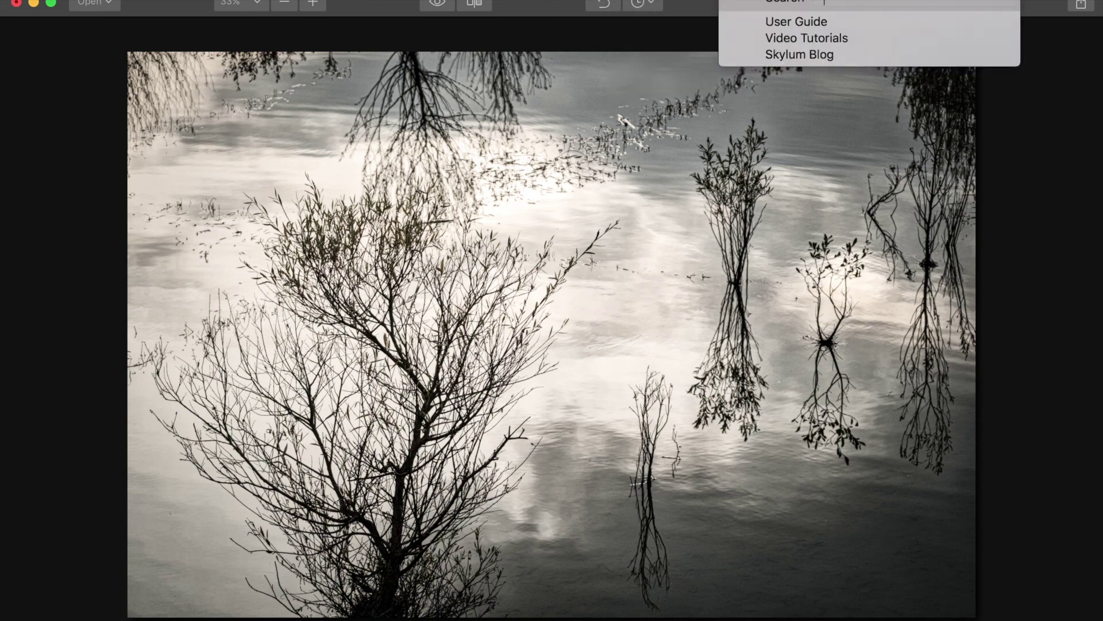
{"action": "mouse_move", "coordinate": [113, 1]}
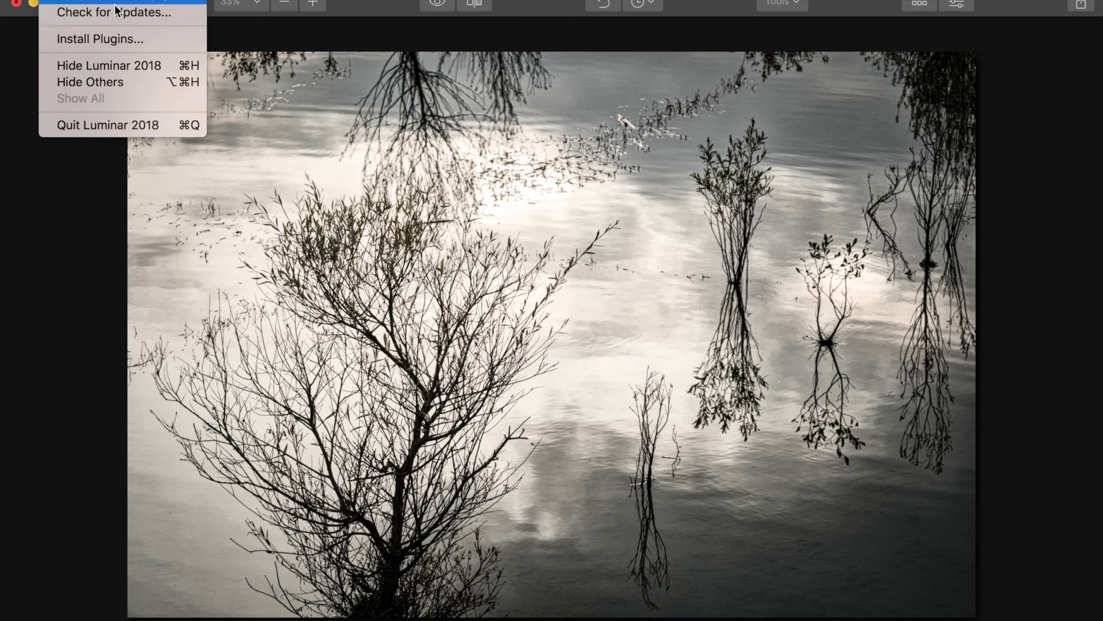
{"action": "left_click", "coordinate": [92, 220]}
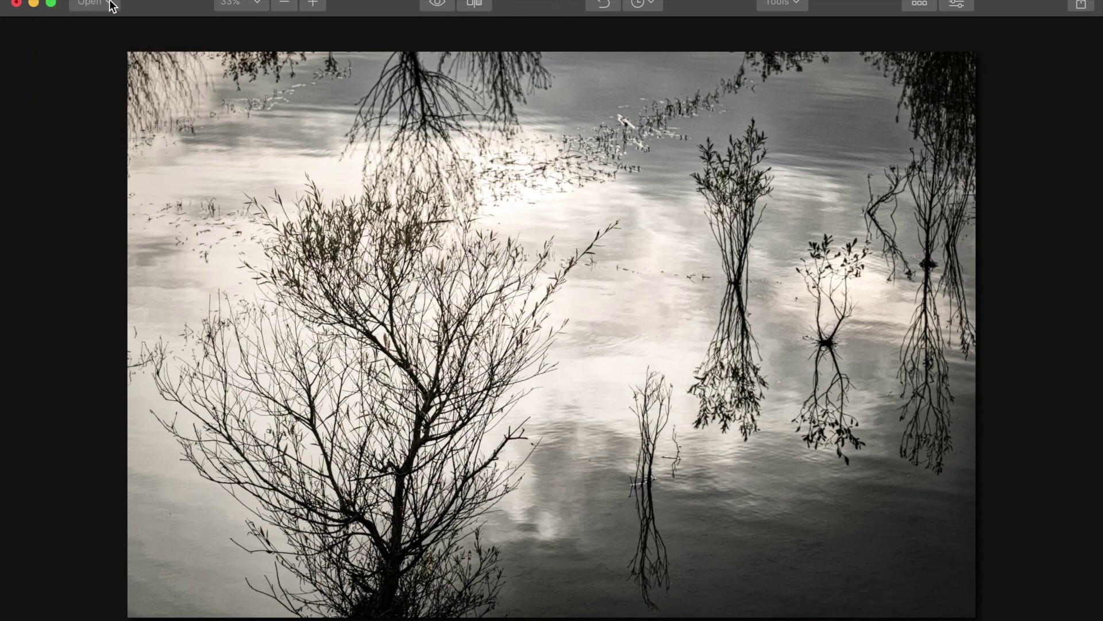
{"action": "left_click", "coordinate": [111, 6]}
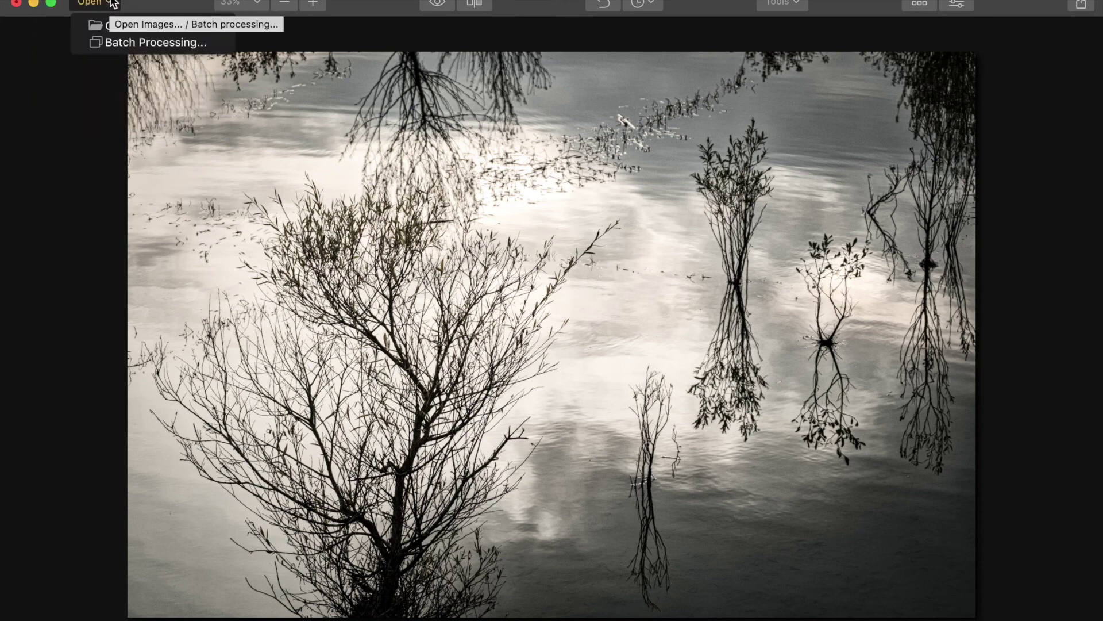
Step: Close the edited photo
{"action": "left_click", "coordinate": [146, 1]}
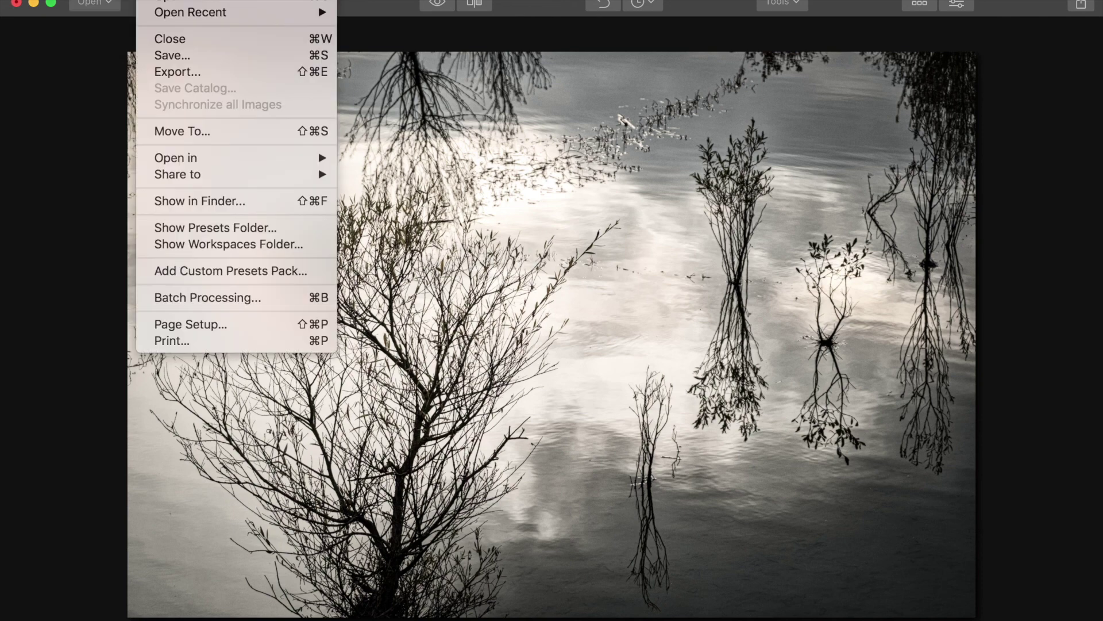
{"action": "left_click", "coordinate": [179, 42]}
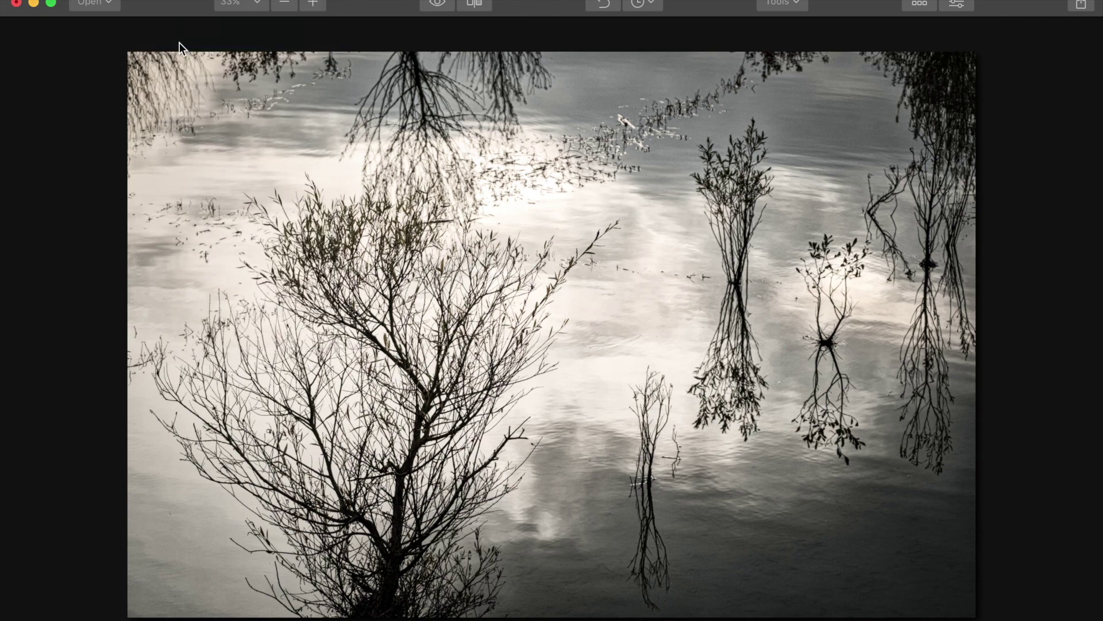
{"action": "left_click", "coordinate": [488, 106]}
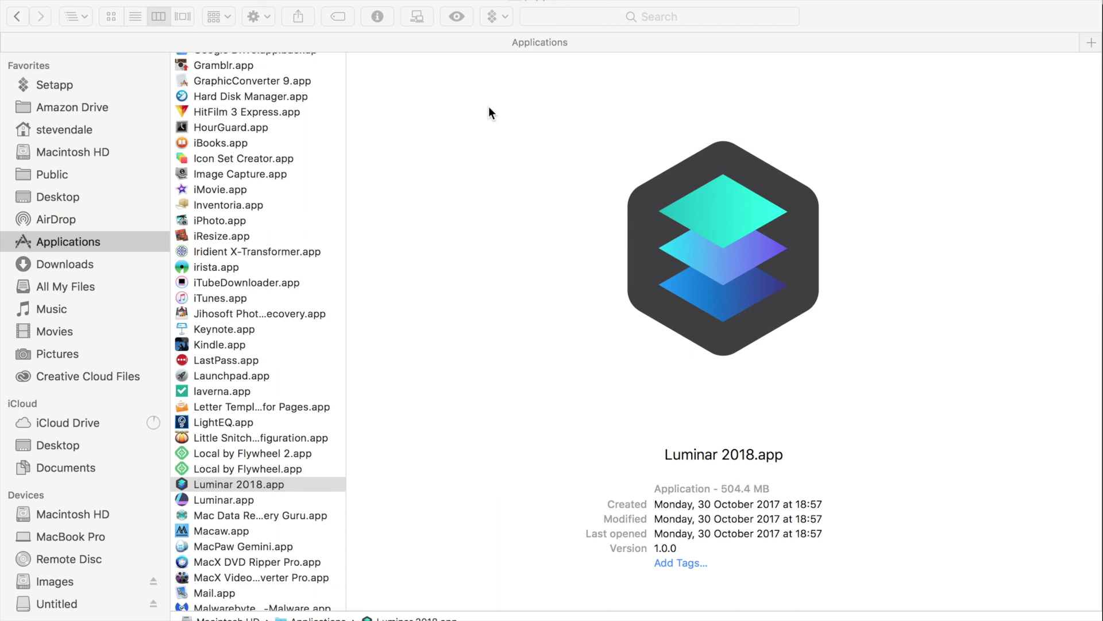
{"action": "key", "text": "super+Tab"}
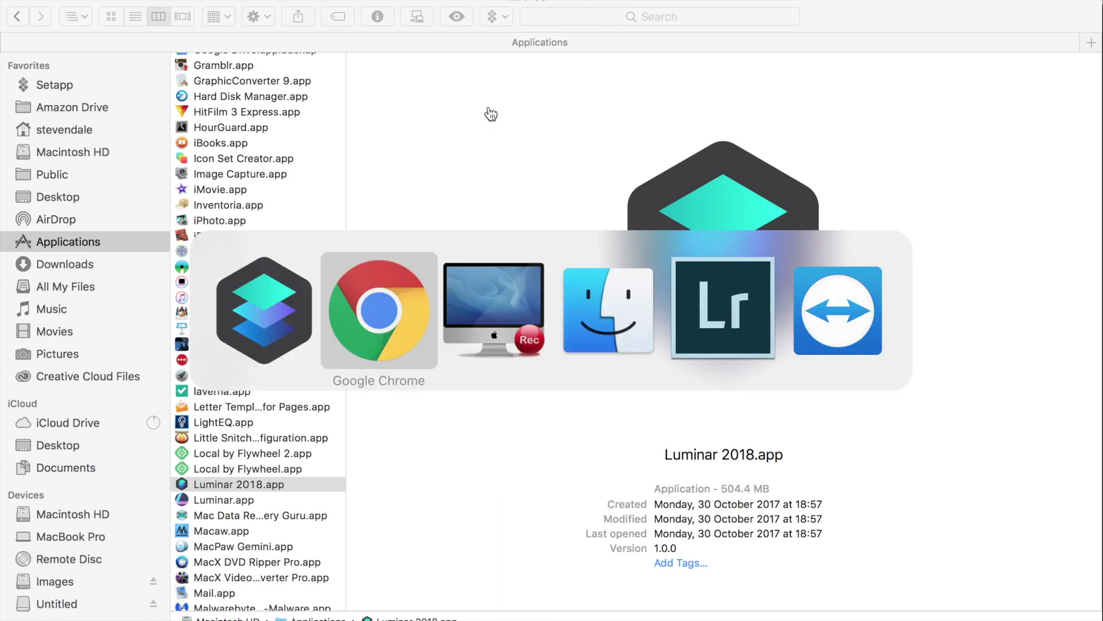
{"action": "key", "text": "super+Tab"}
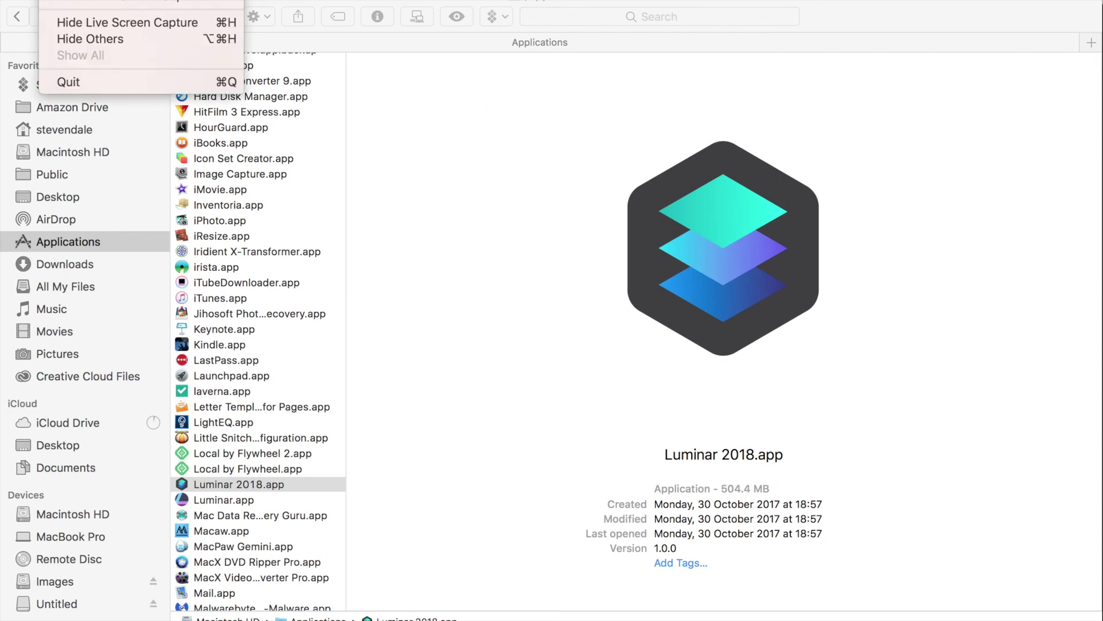
{"action": "key", "text": "Escape"}
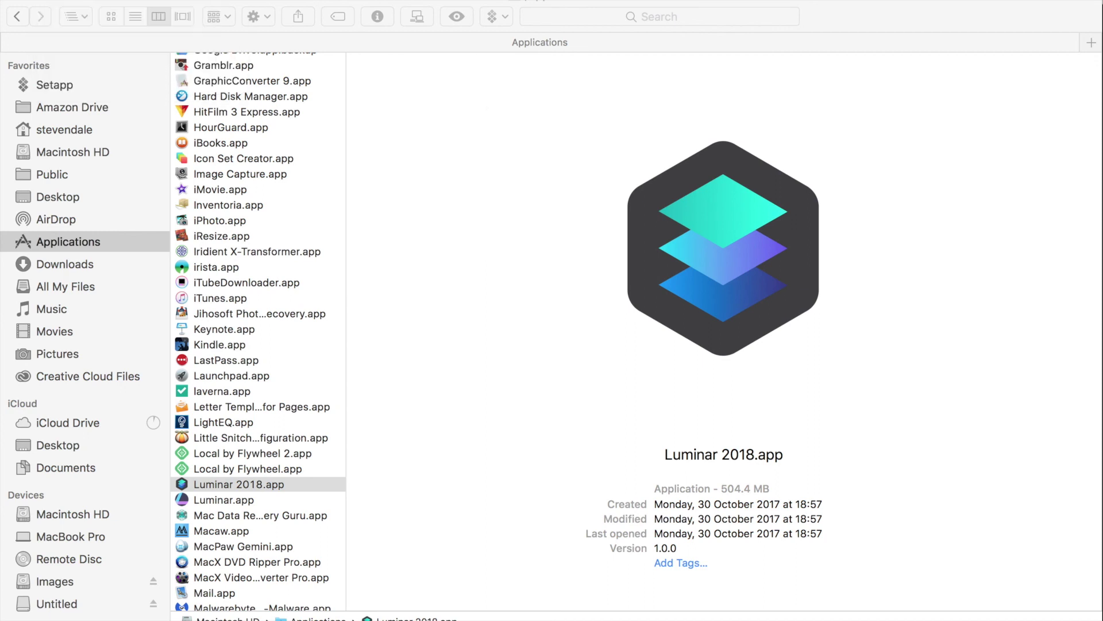